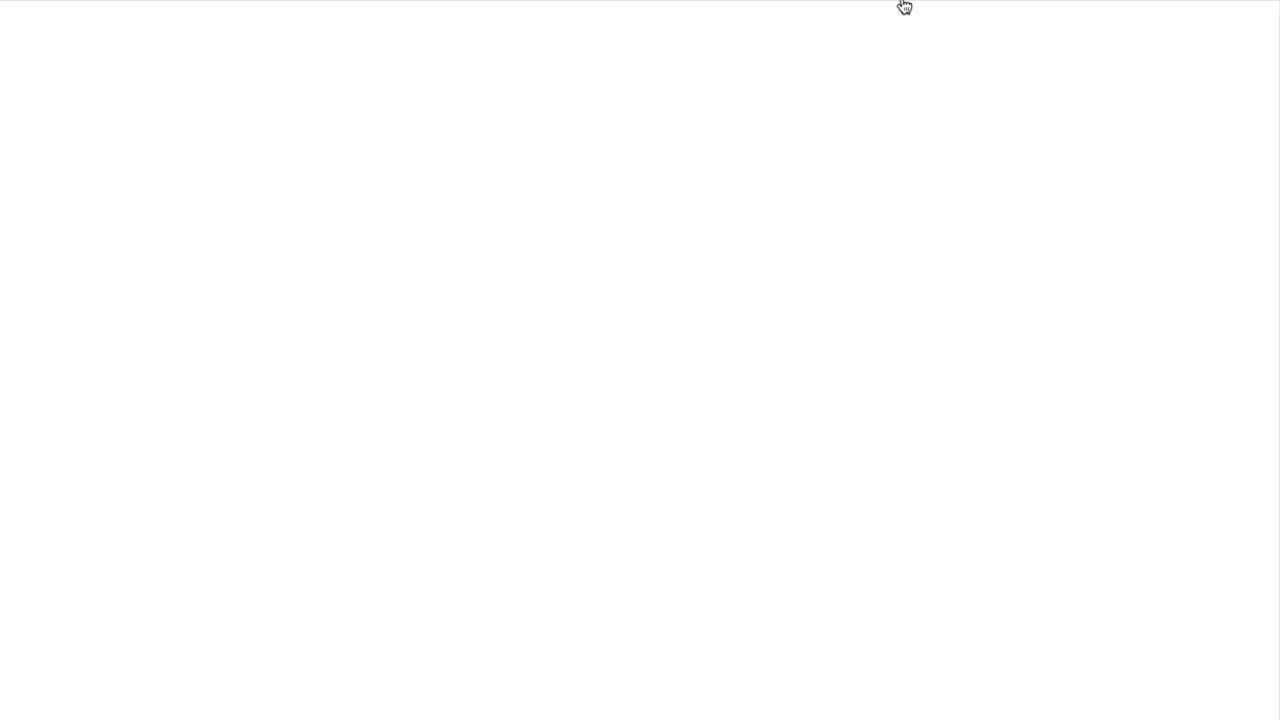
Scroll through the Reuters Fed rate-cut article to read it.
scroll(429, 429, "down", 1)
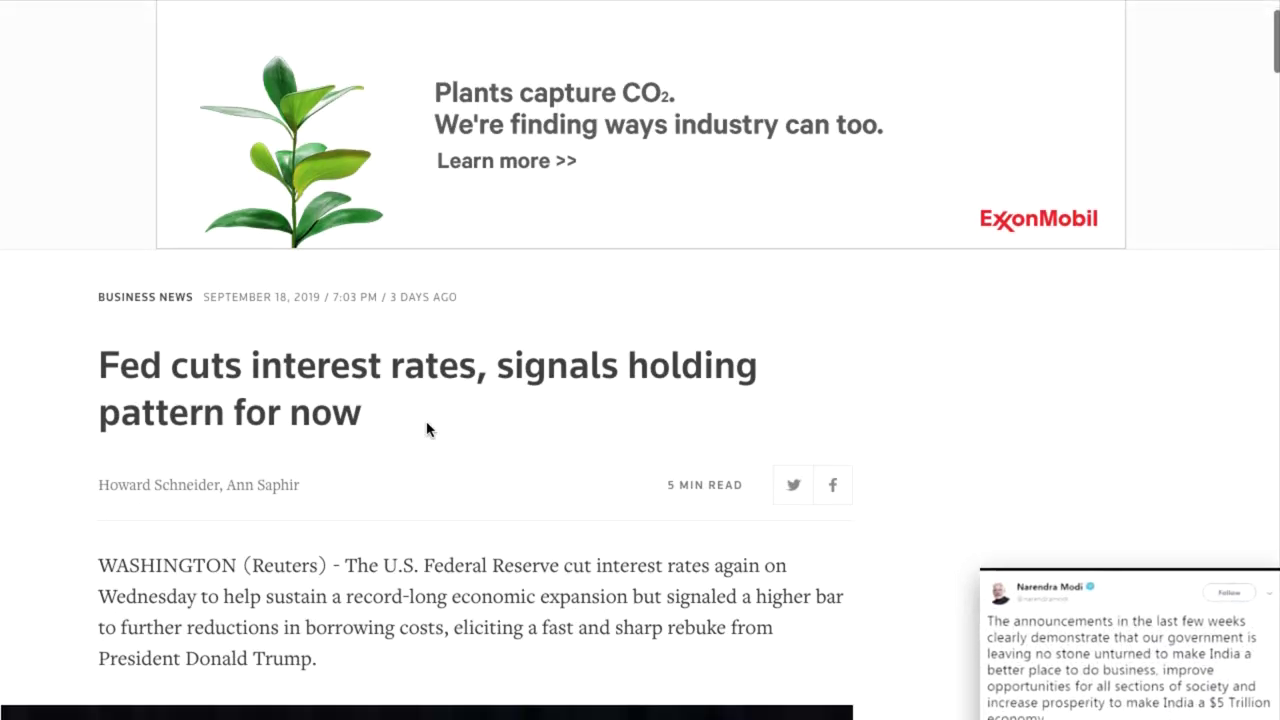
scroll(427, 429, "down", 1)
scroll(427, 429, "up", 2)
scroll(427, 429, "down", 3)
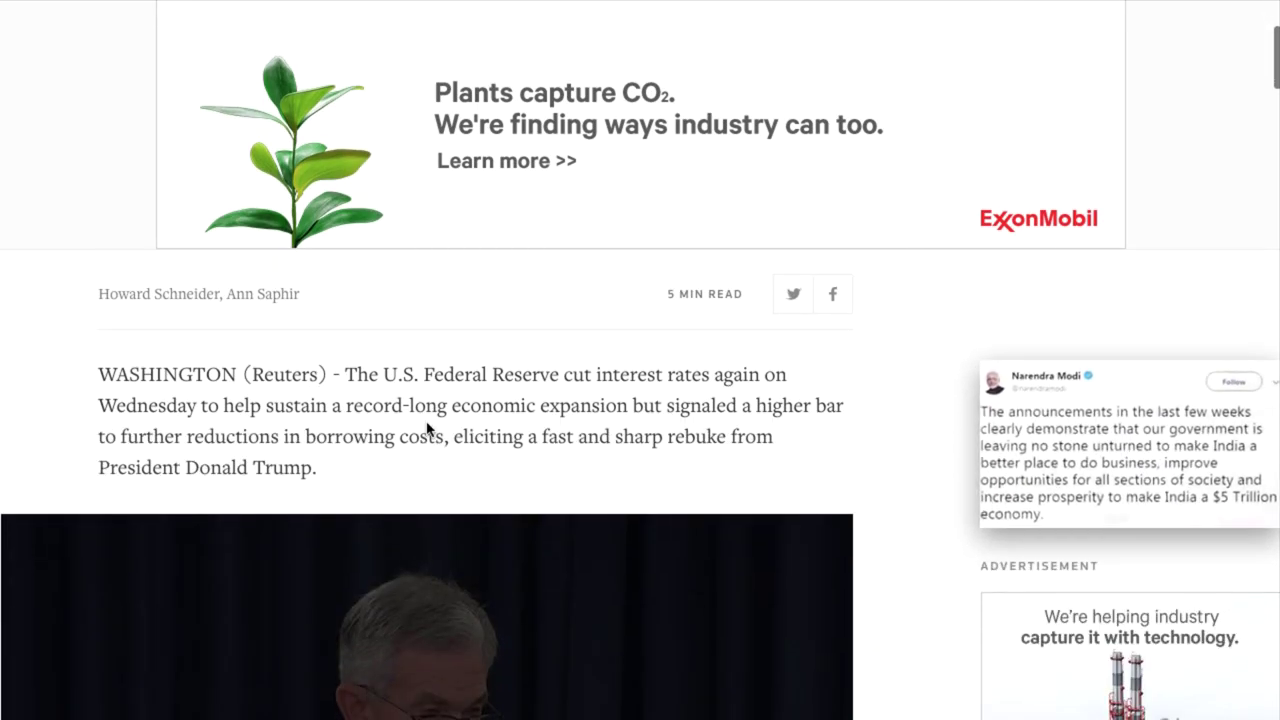
scroll(428, 430, "up", 2)
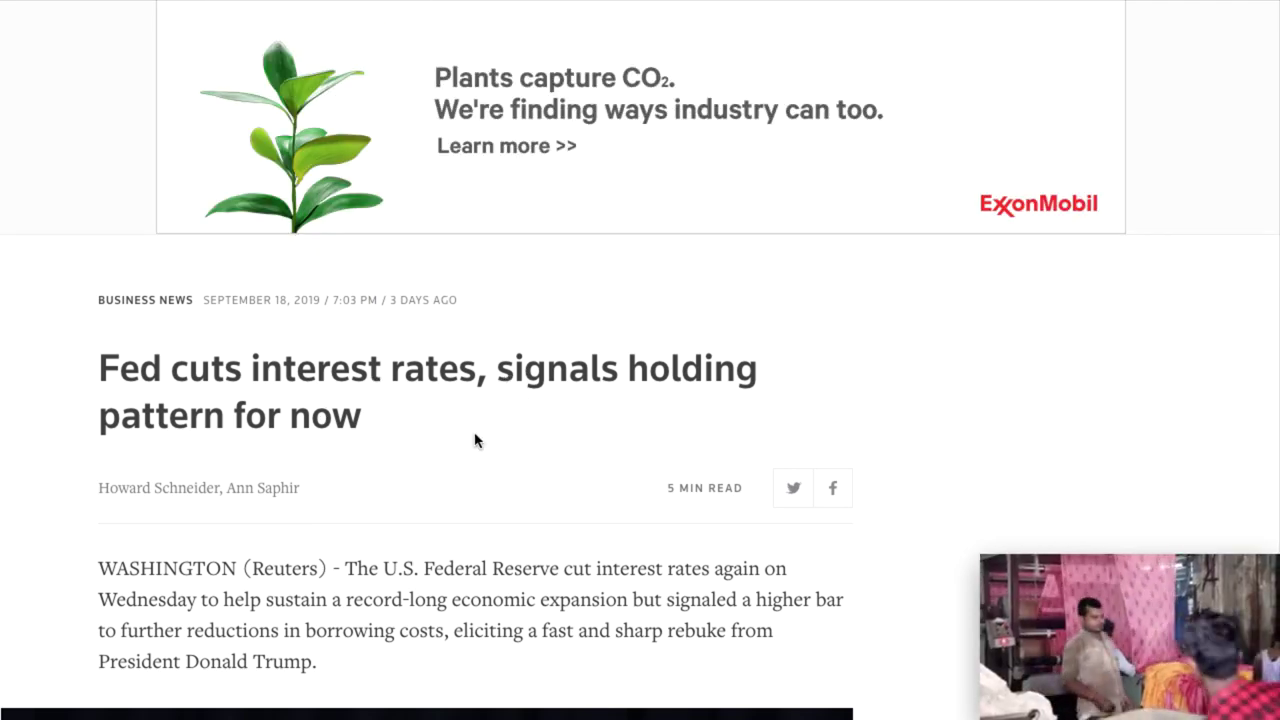
scroll(457, 455, "down", 3)
scroll(457, 461, "down", 1)
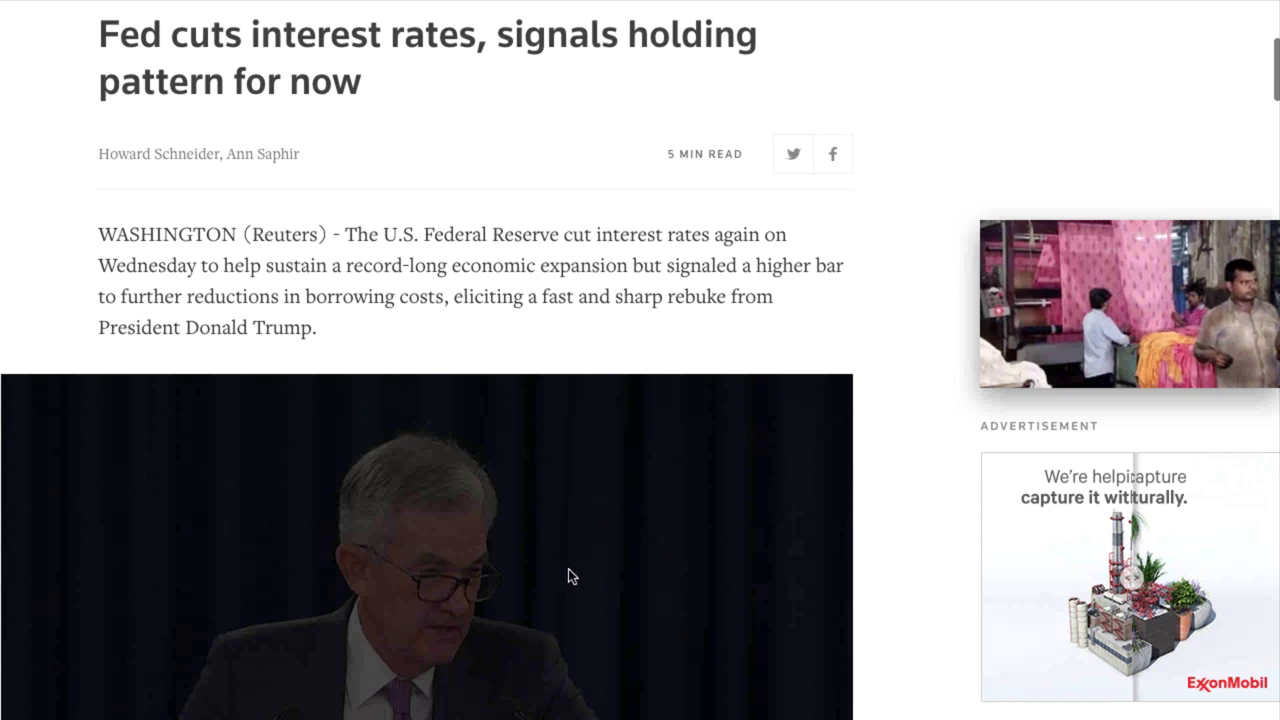
scroll(568, 576, "down", 1)
scroll(568, 576, "up", 2)
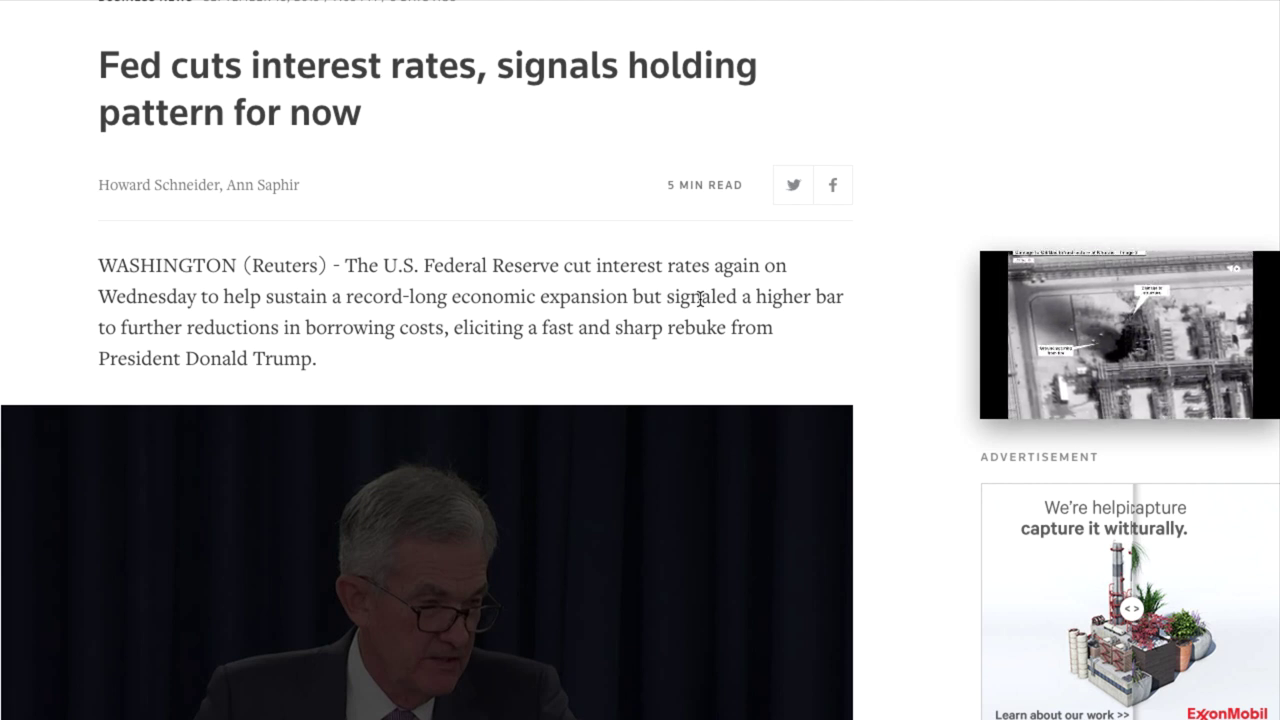
scroll(700, 298, "down", 1)
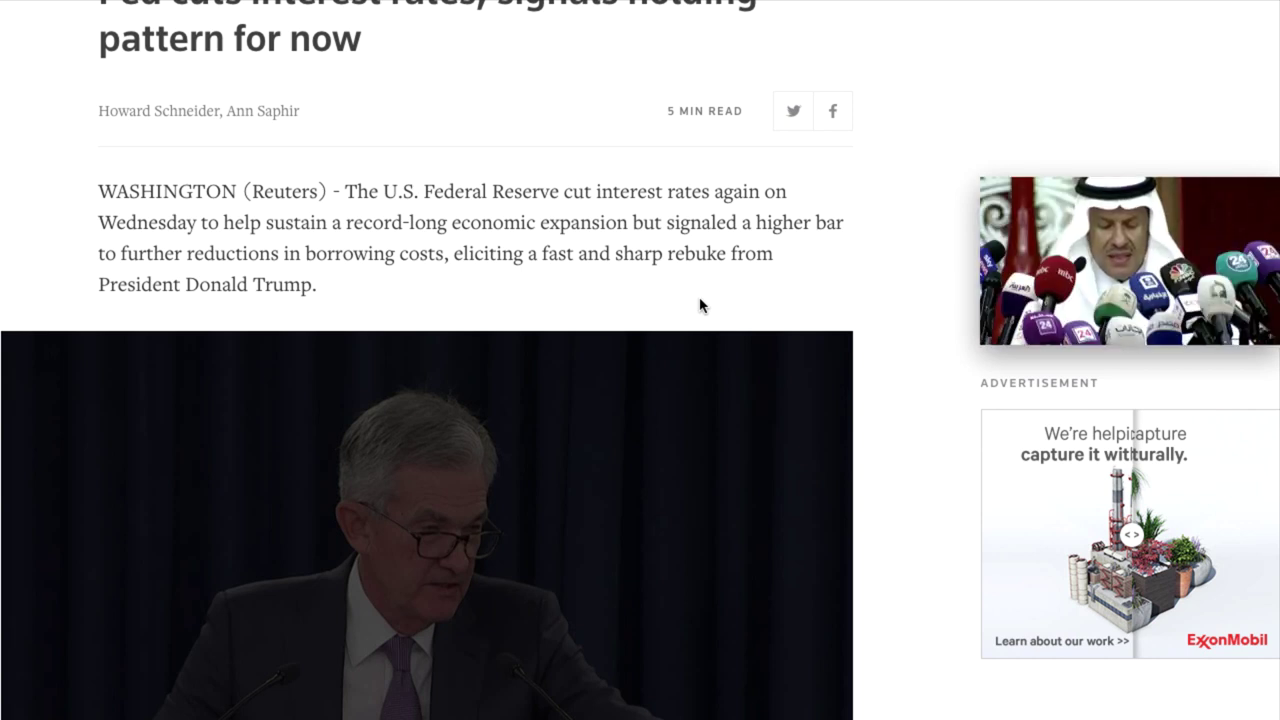
scroll(700, 305, "up", 1)
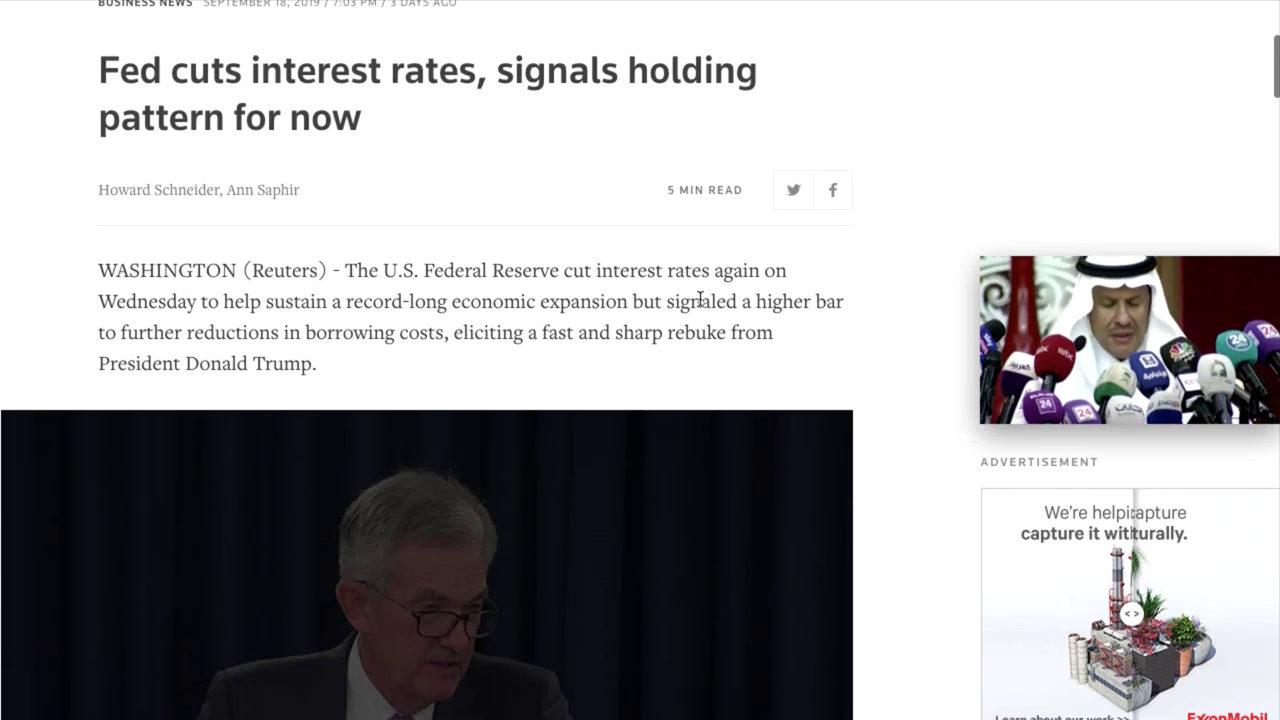
scroll(690, 292, "up", 2)
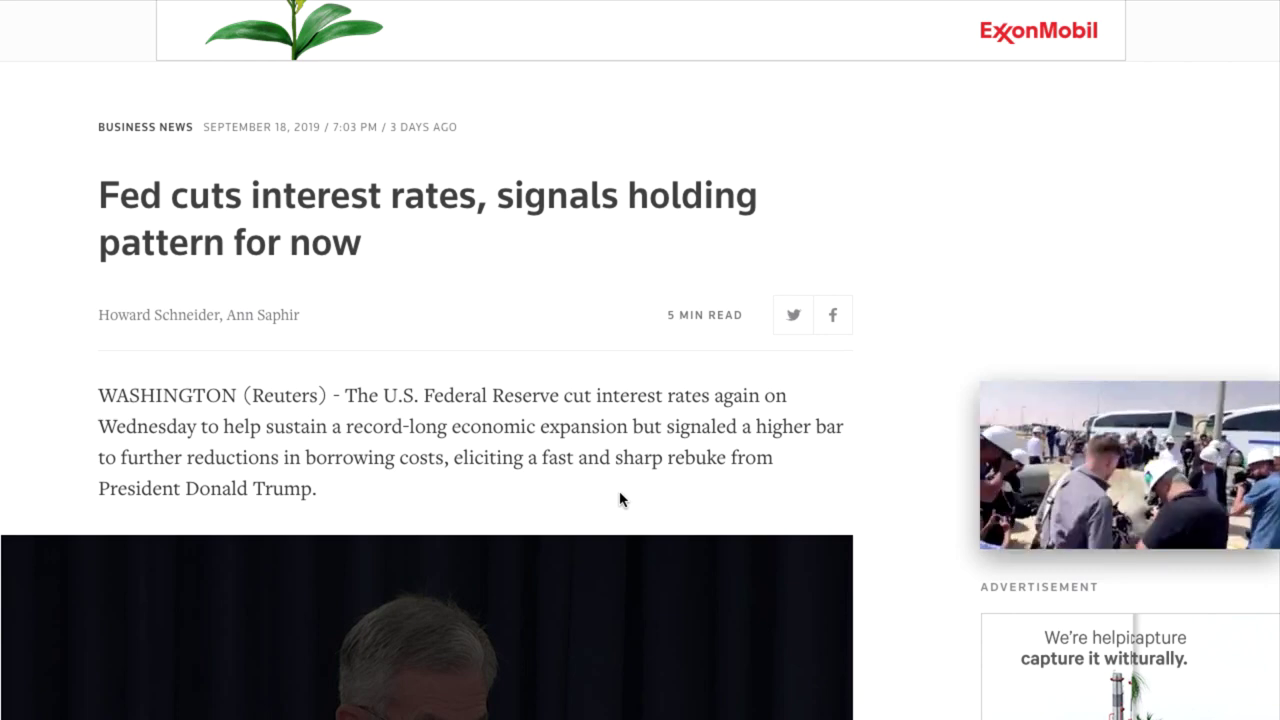
scroll(620, 500, "down", 3)
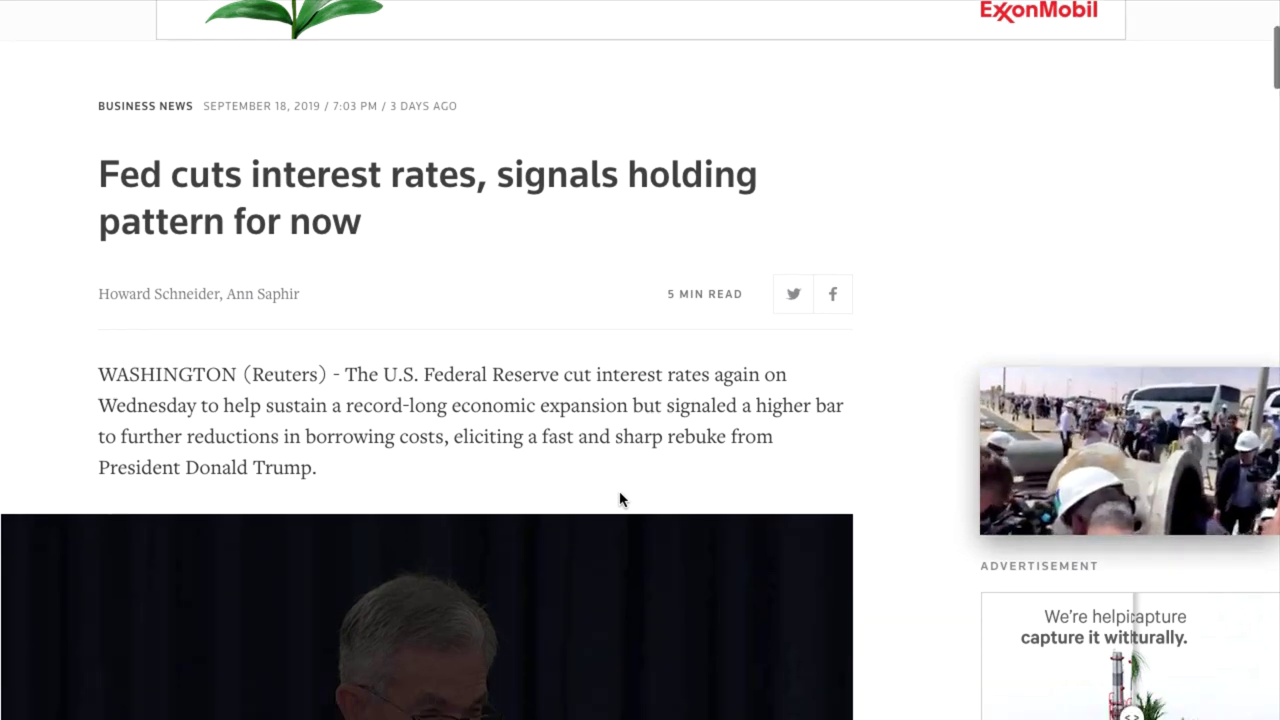
scroll(620, 500, "down", 5)
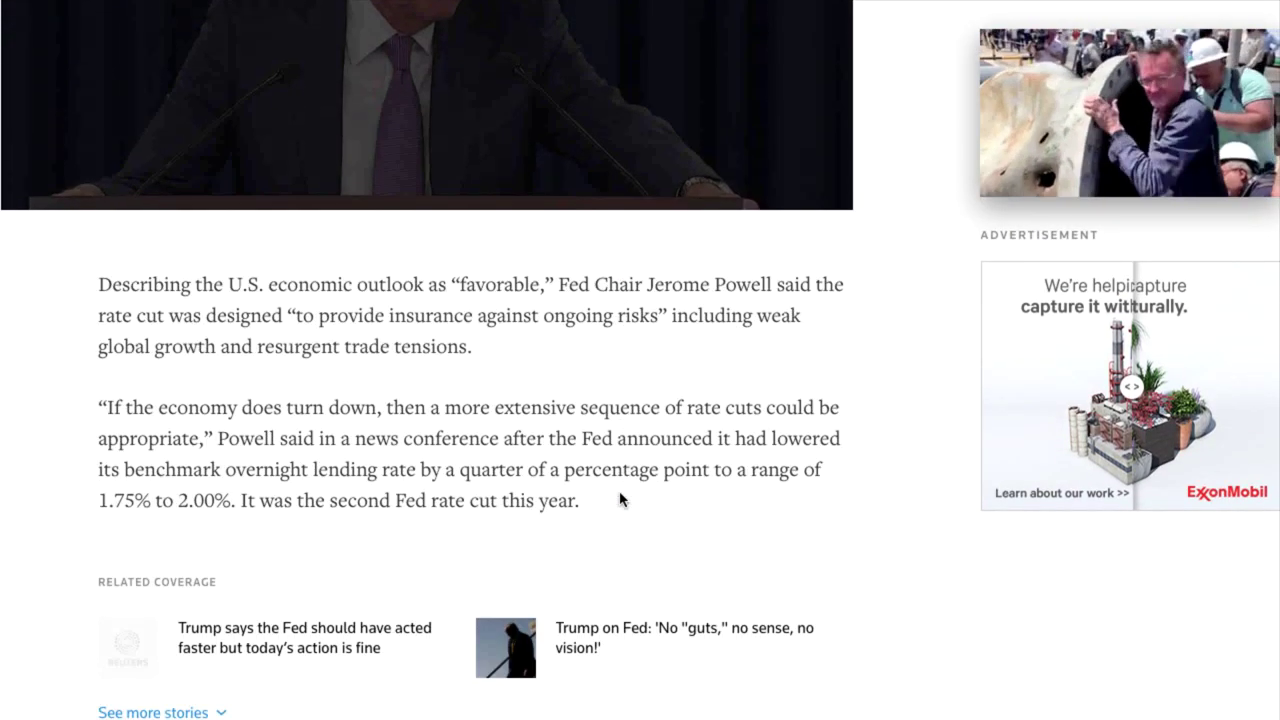
scroll(550, 410, "up", 10)
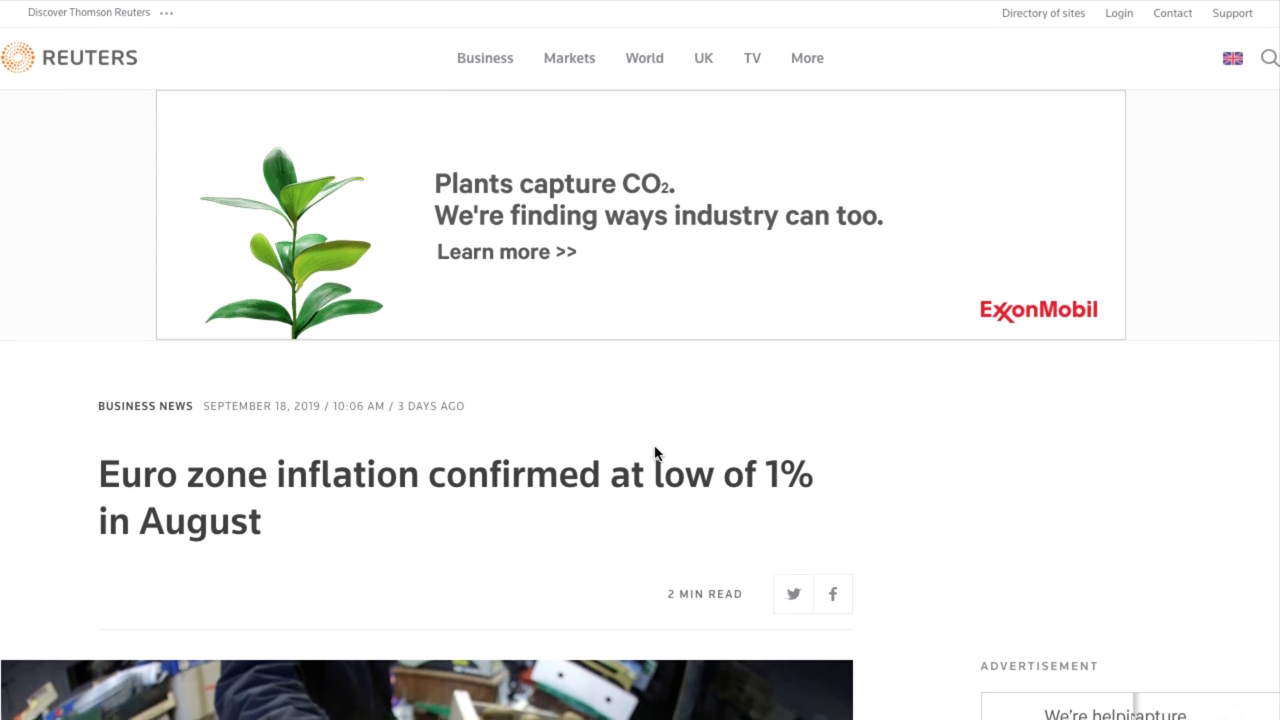
Read the Reuters article on euro zone inflation confirmed at 1% in August.
scroll(655, 453, "down", 2)
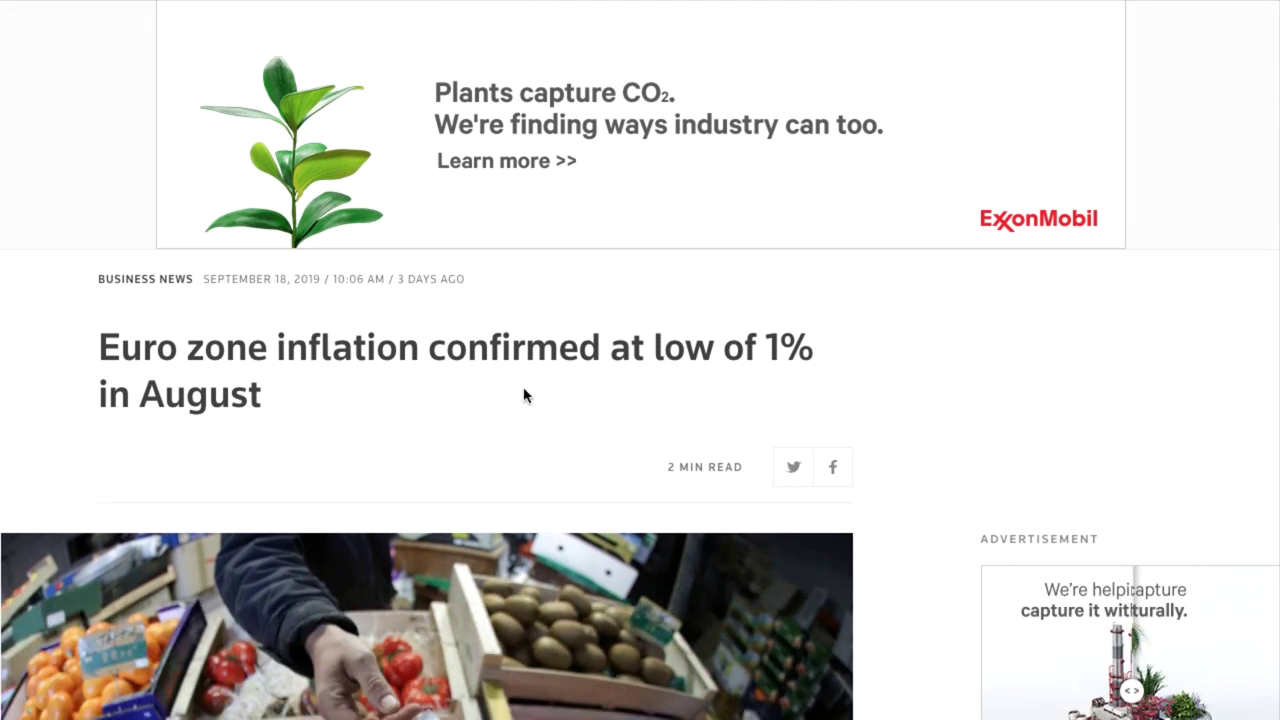
scroll(542, 423, "down", 6)
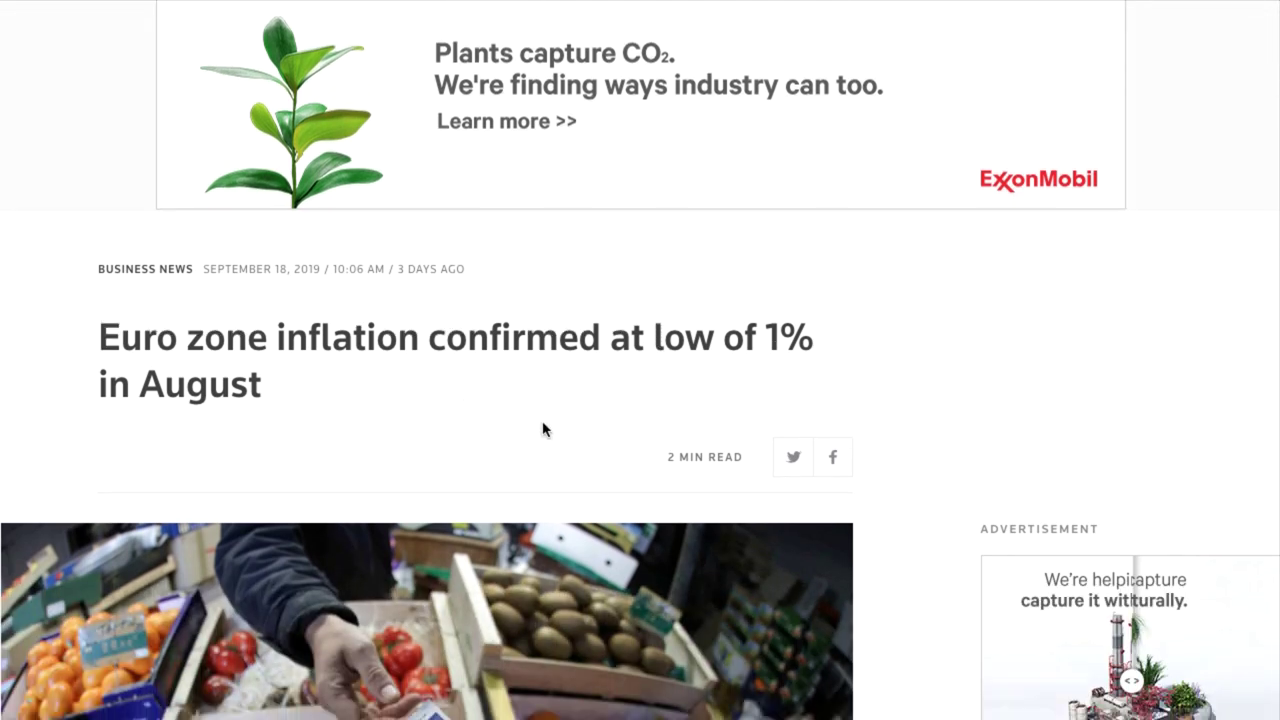
scroll(542, 423, "down", 1)
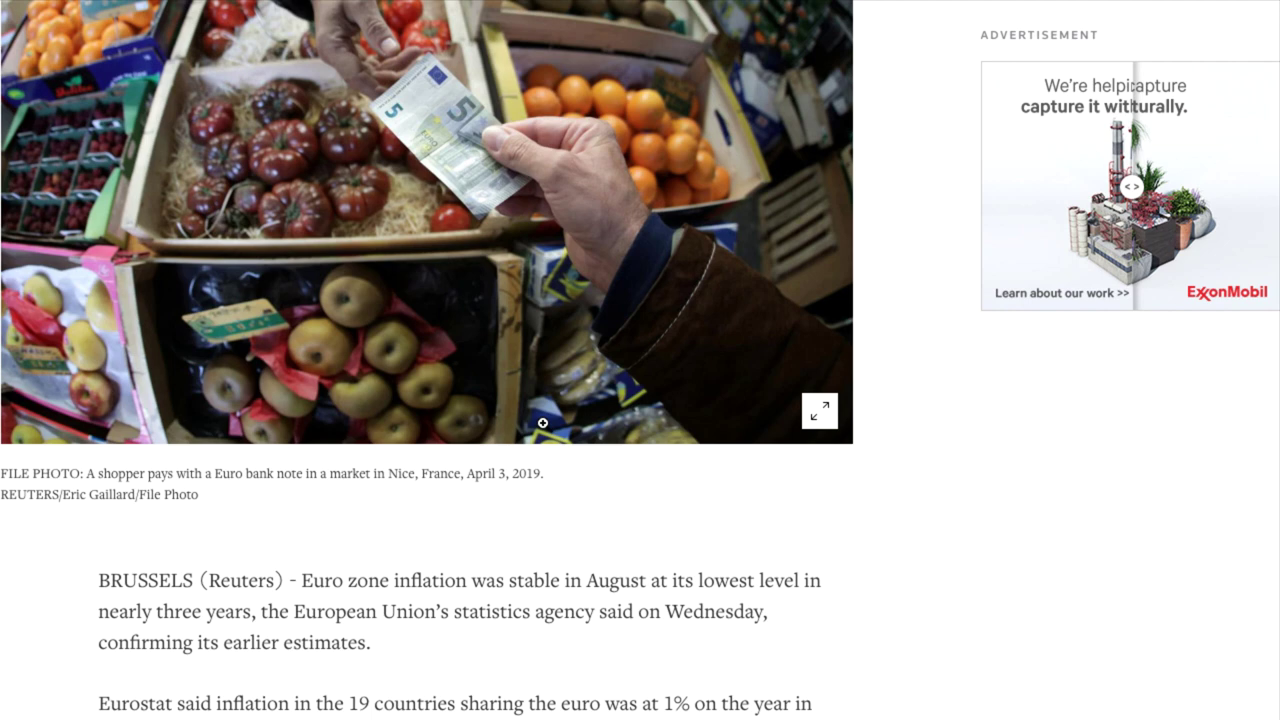
scroll(542, 423, "down", 3)
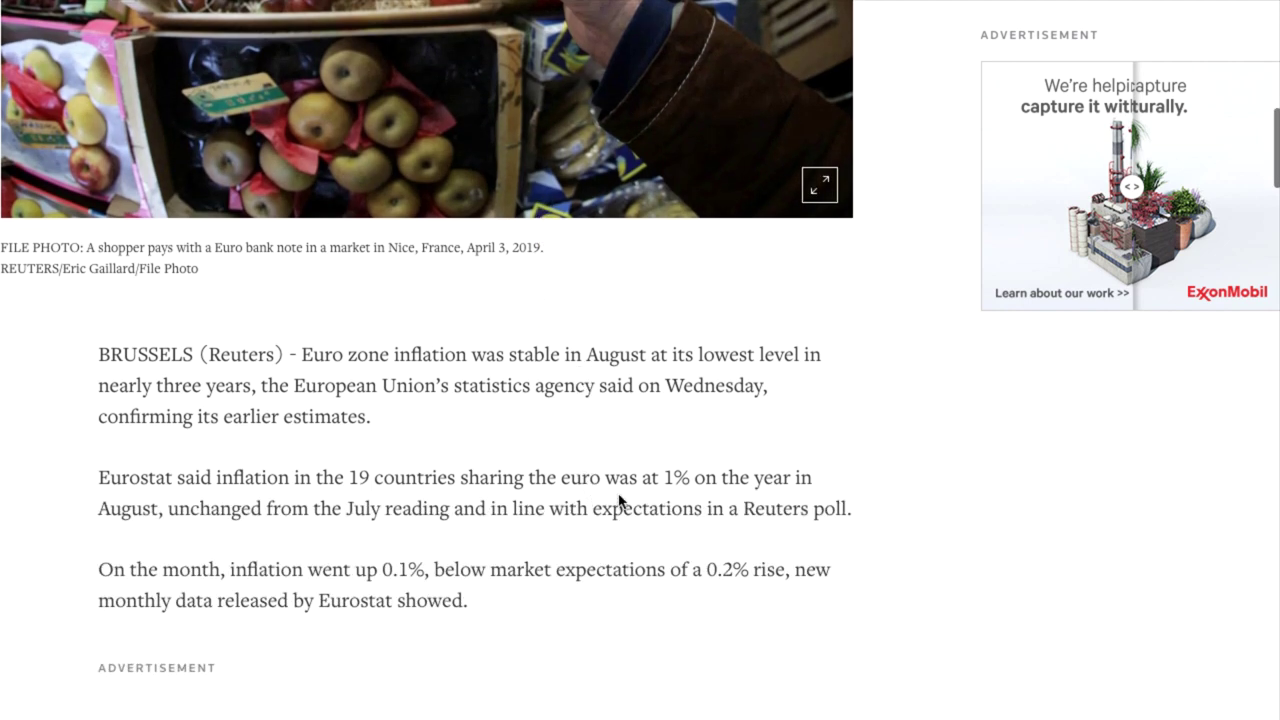
scroll(639, 480, "up", 10)
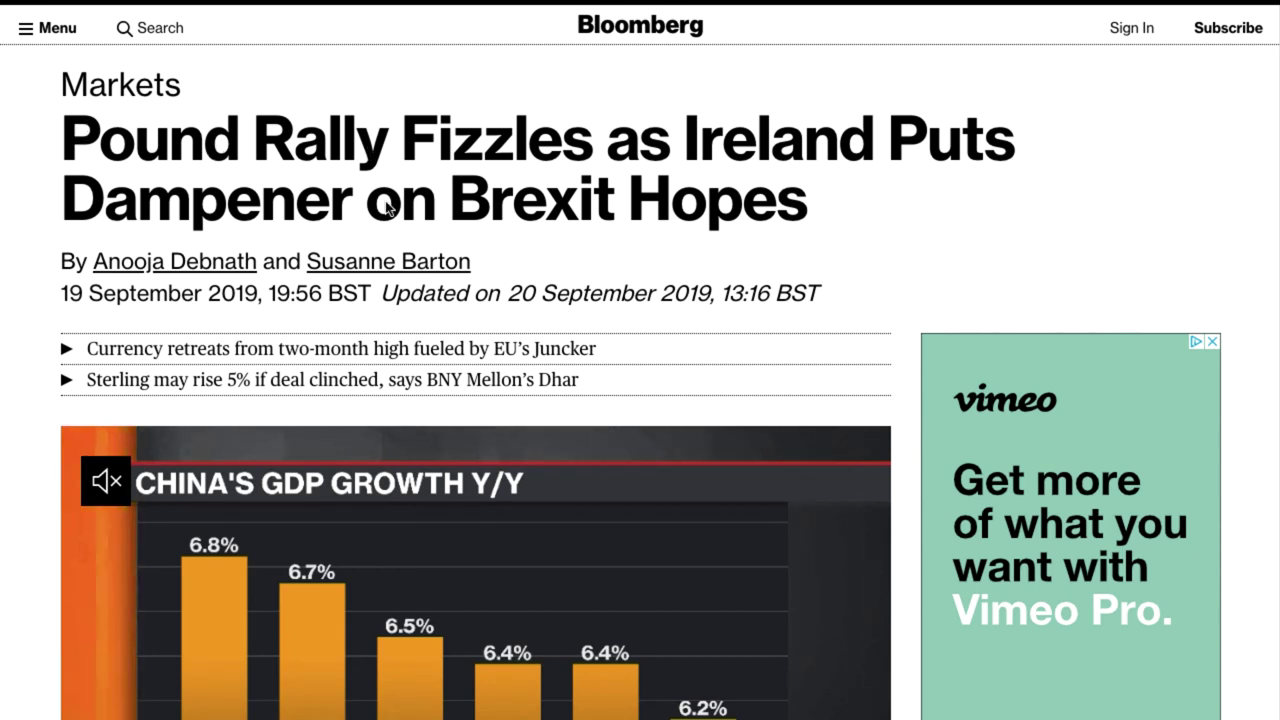
Read through the Bloomberg article on the pound rally fizzling over Brexit hopes.
scroll(420, 320, "down", 3)
scroll(527, 604, "down", 2)
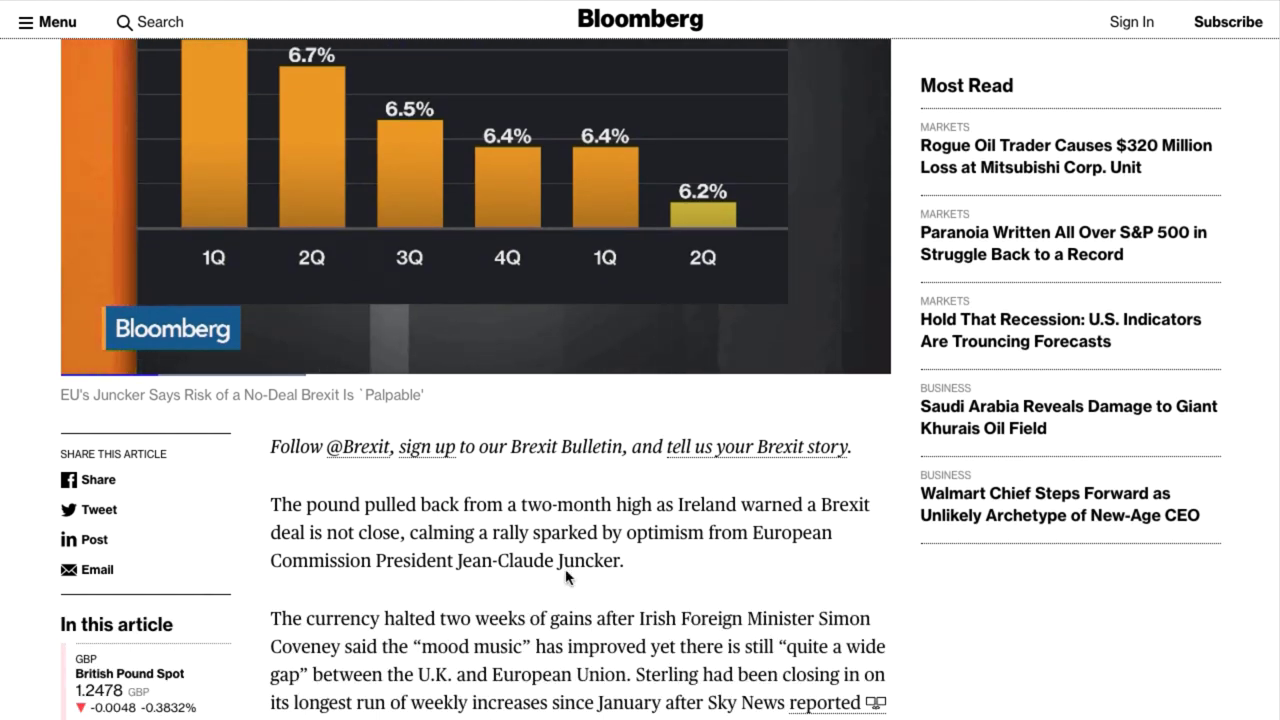
scroll(591, 585, "up", 4)
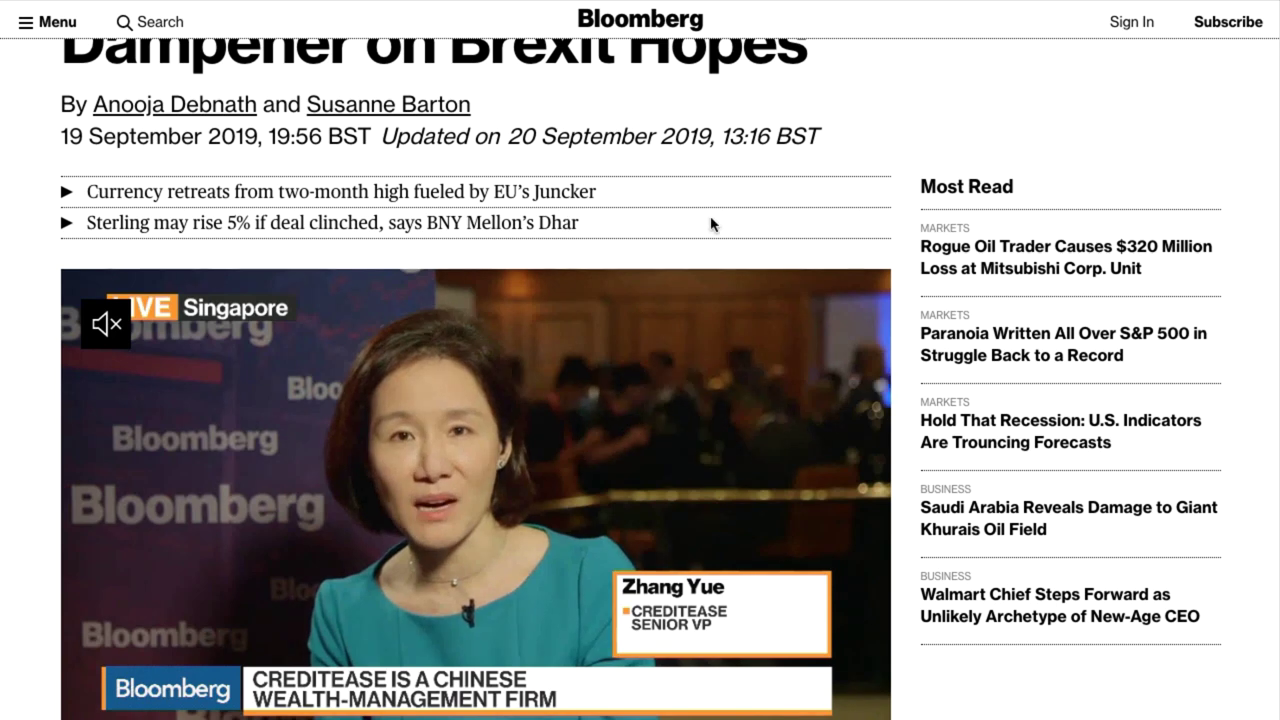
scroll(712, 240, "down", 3)
scroll(609, 486, "down", 1)
scroll(651, 606, "up", 4)
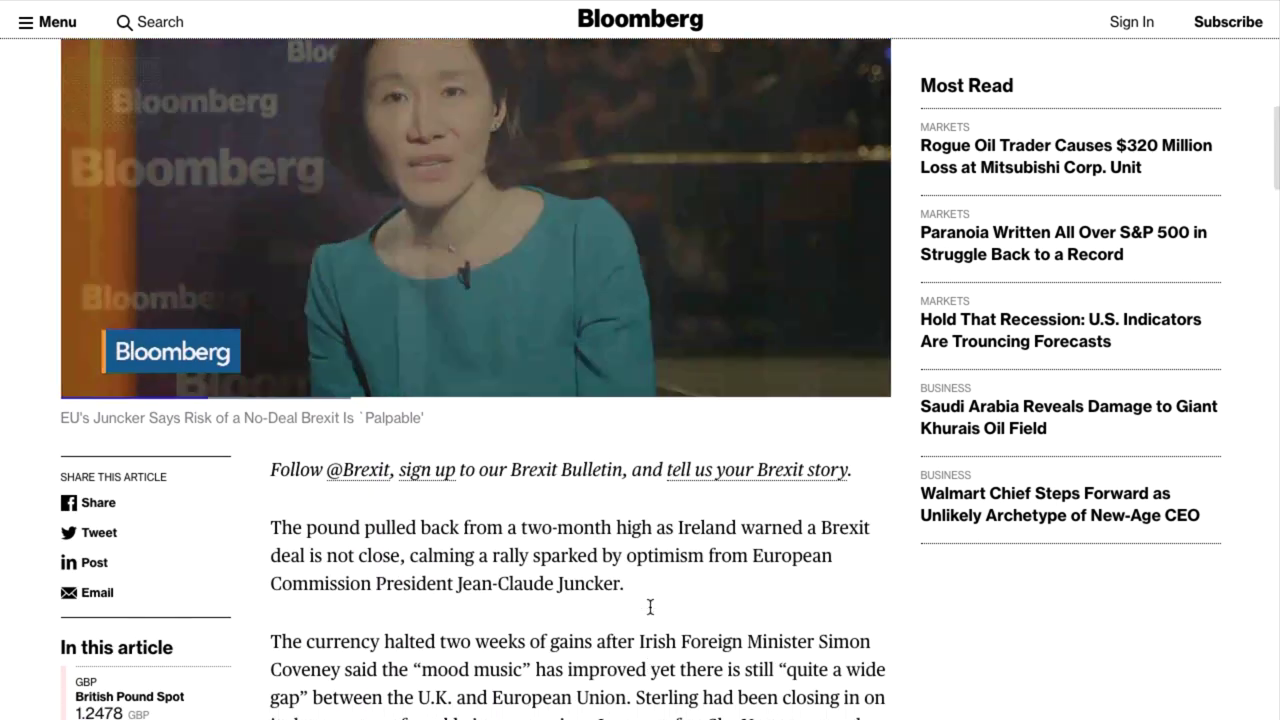
scroll(797, 34, "up", 3)
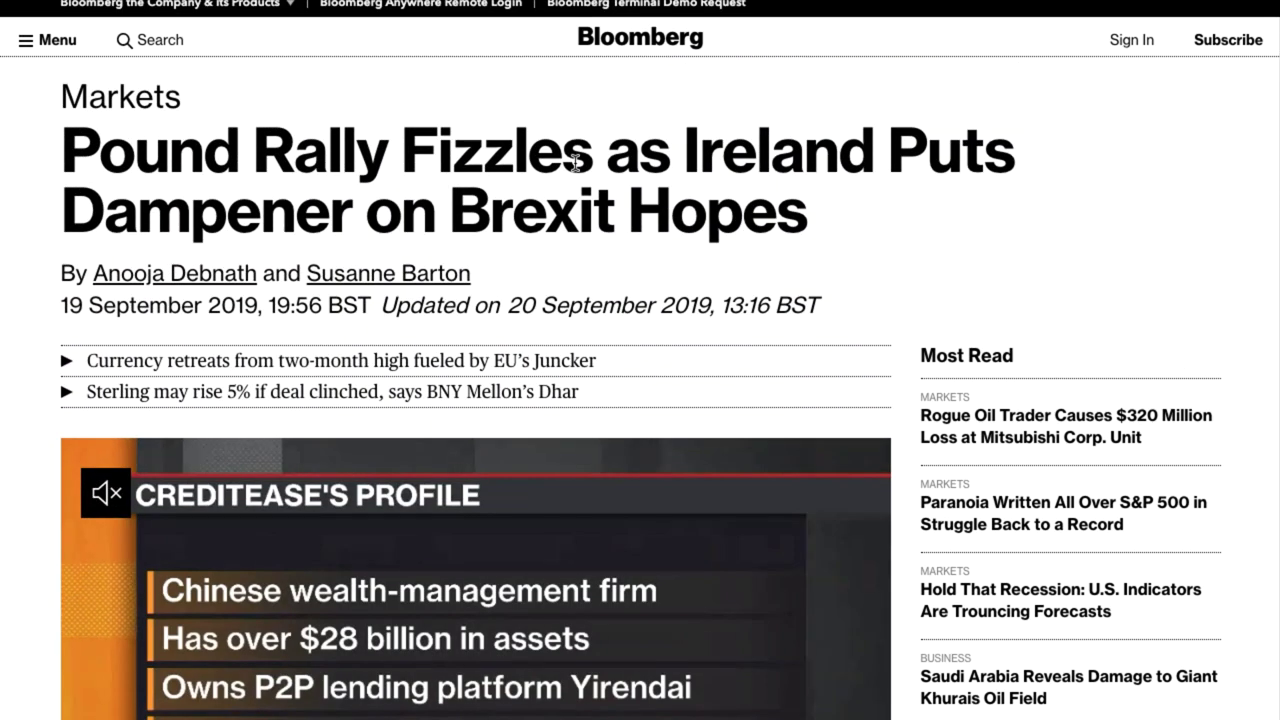
scroll(749, 200, "up", 4)
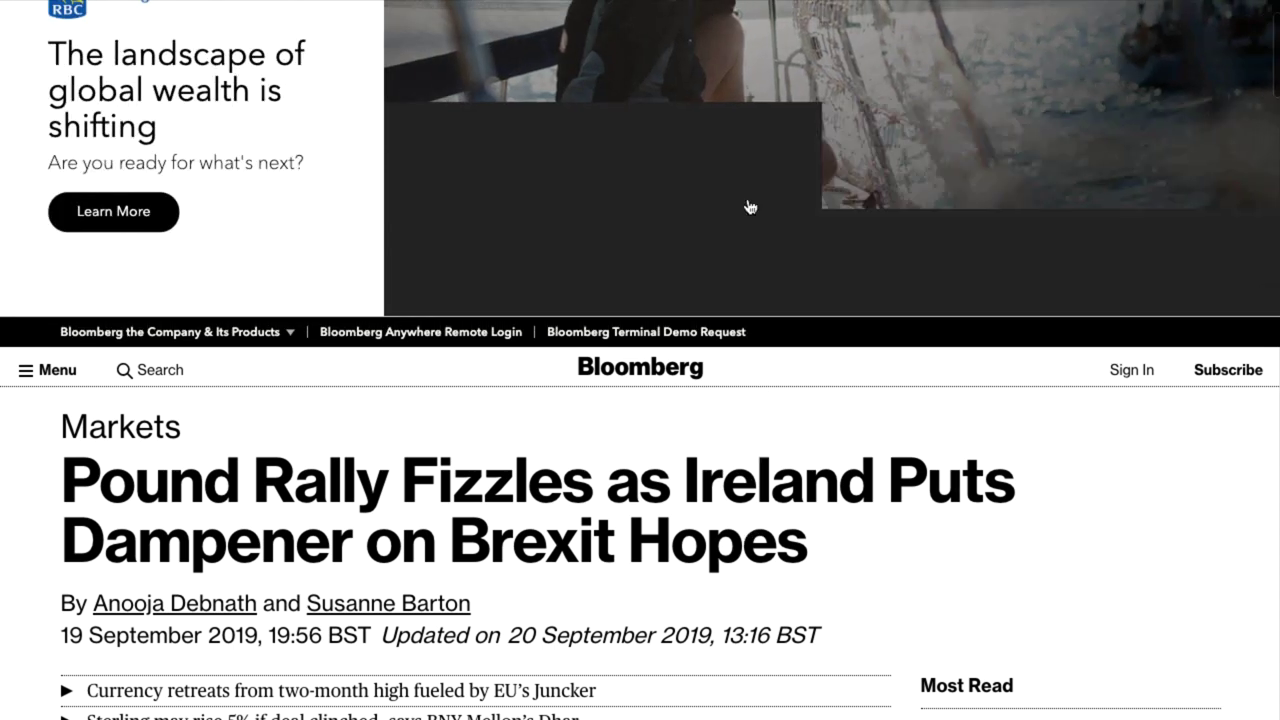
scroll(668, 432, "down", 2)
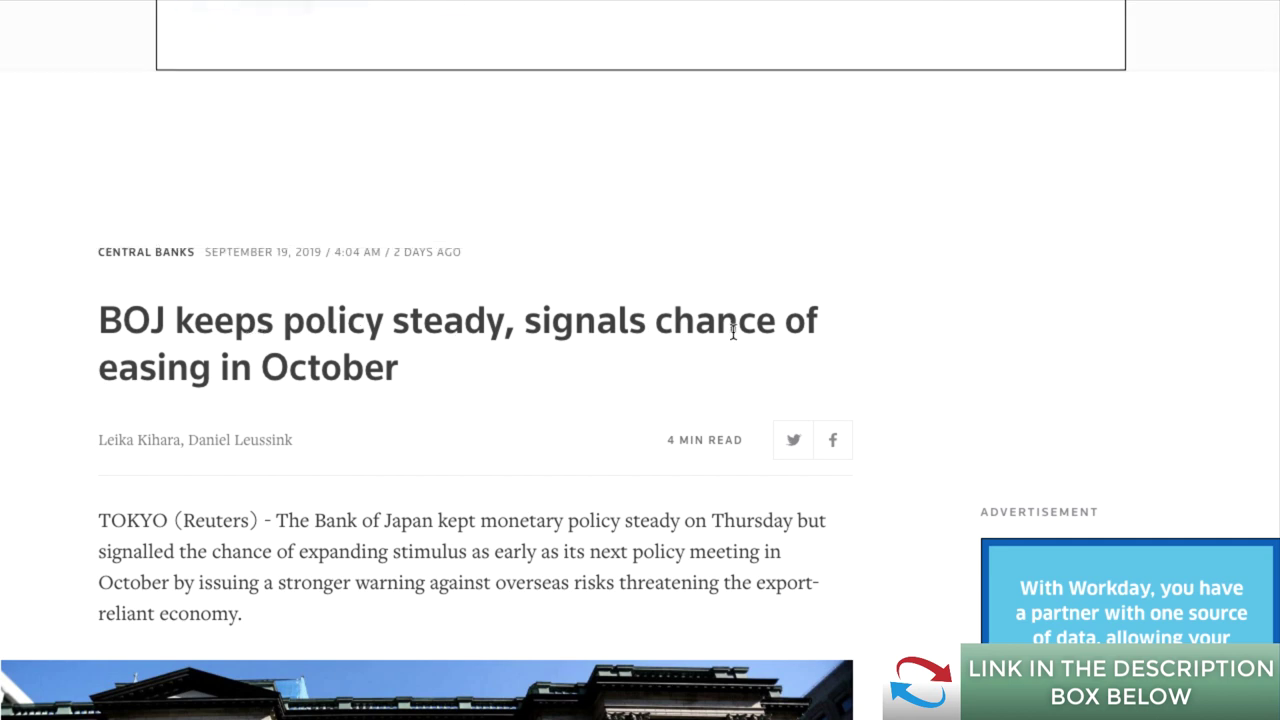
Read through the Reuters article on the BOJ keeping policy steady.
scroll(290, 540, "down", 2)
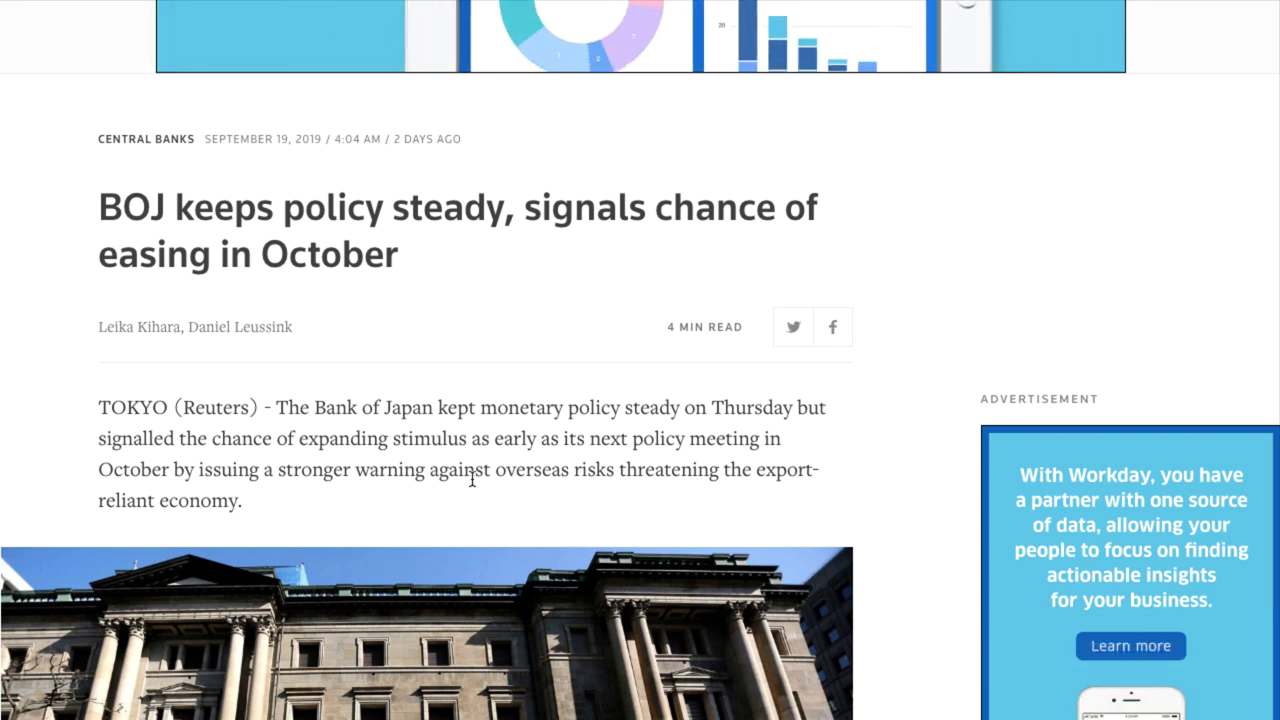
scroll(472, 479, "up", 4)
scroll(472, 479, "up", 1)
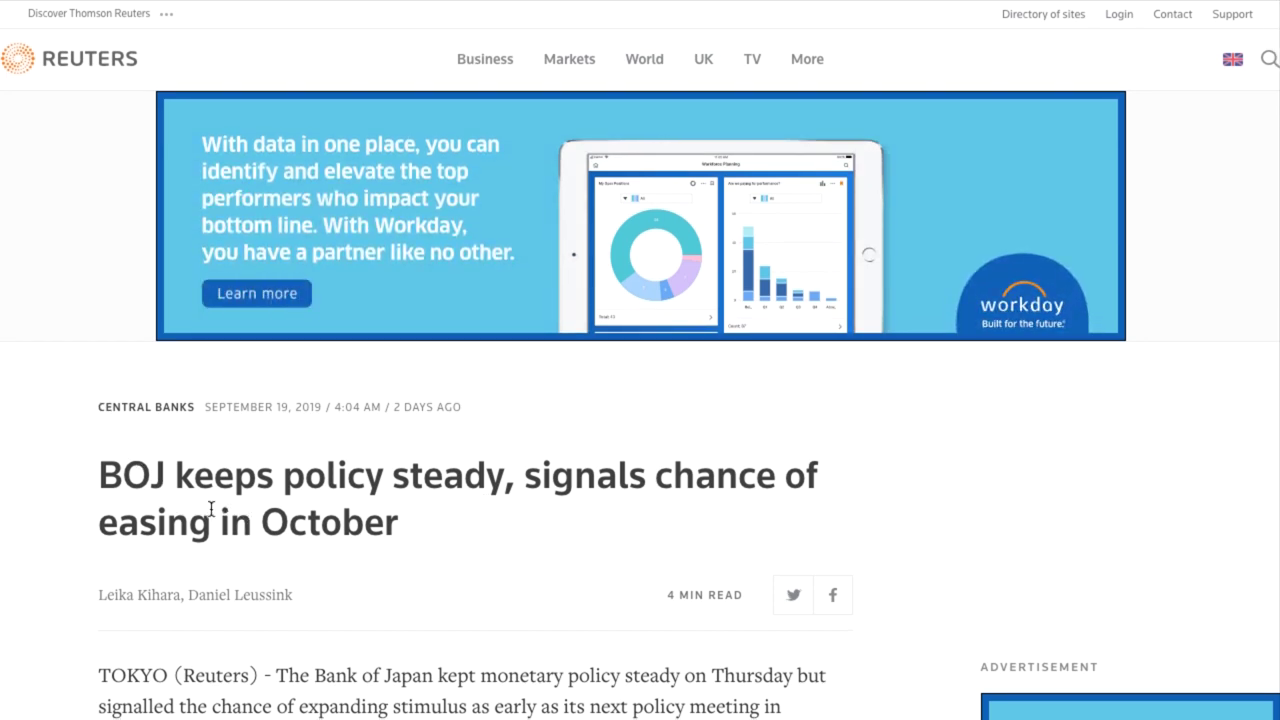
scroll(211, 509, "down", 7)
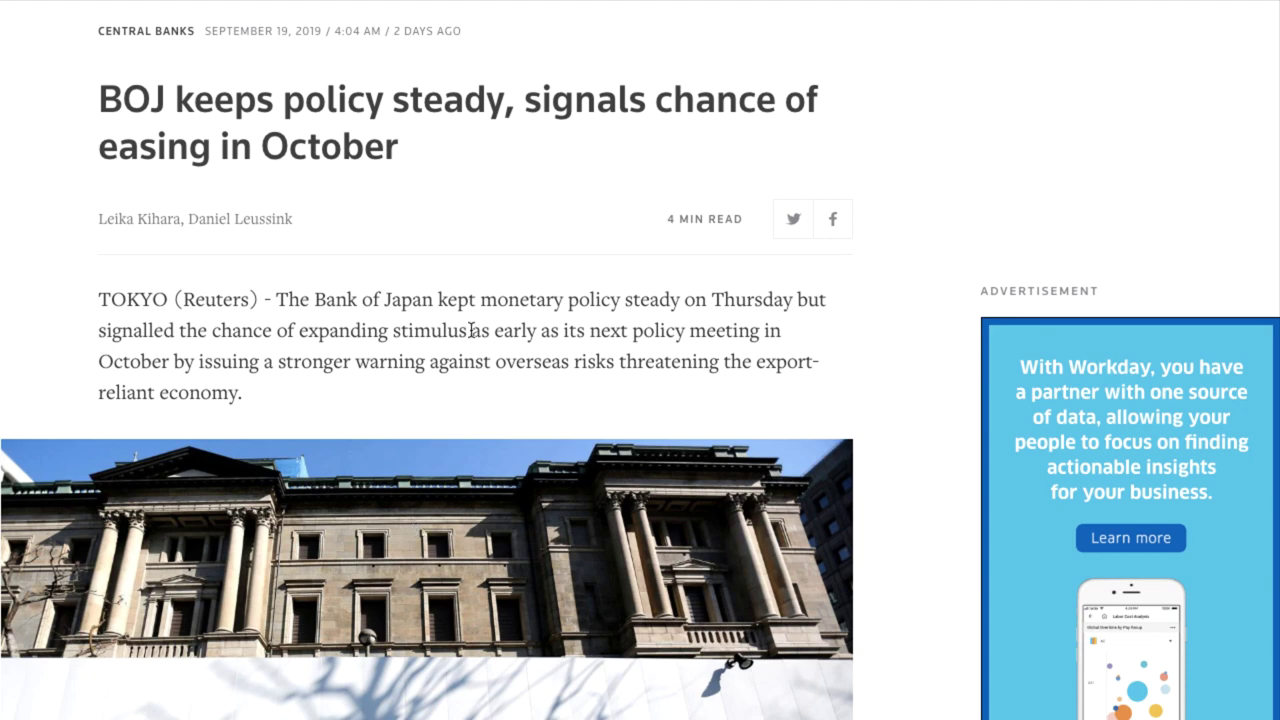
scroll(528, 458, "down", 1)
scroll(543, 503, "up", 5)
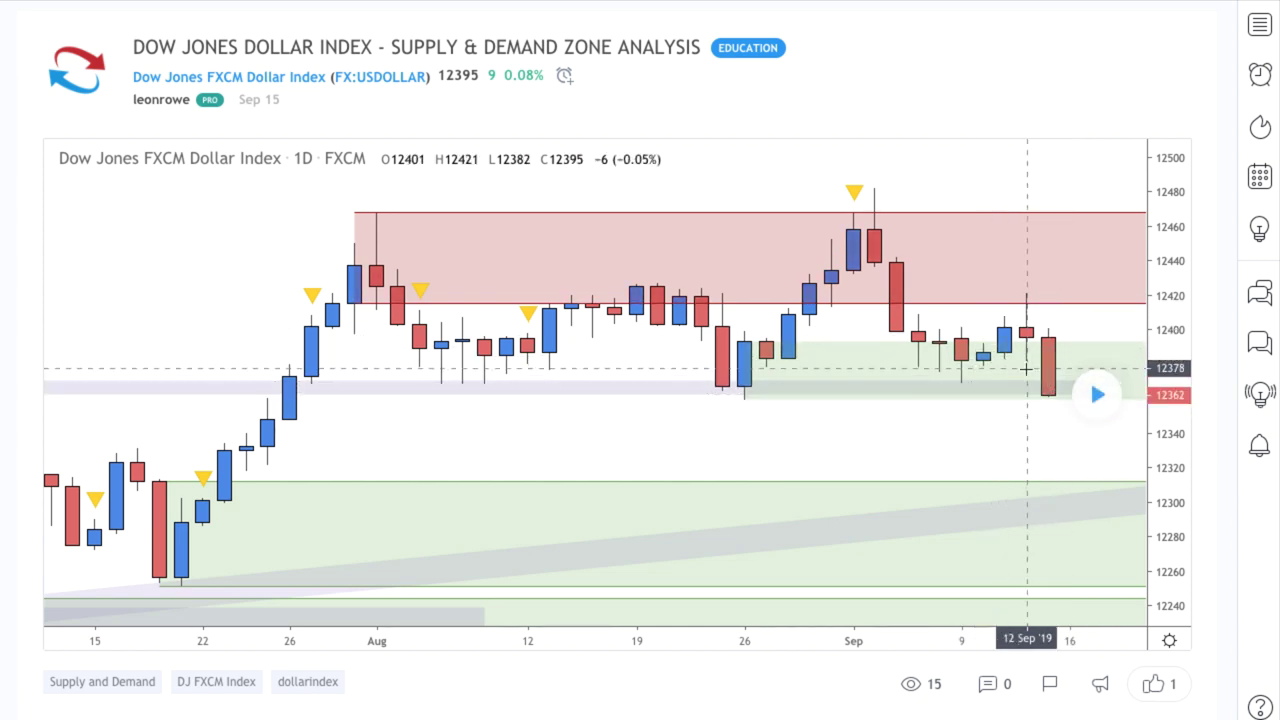
Play the Dollar Index idea to load the latest daily candles onto the chart.
left_click(1097, 396)
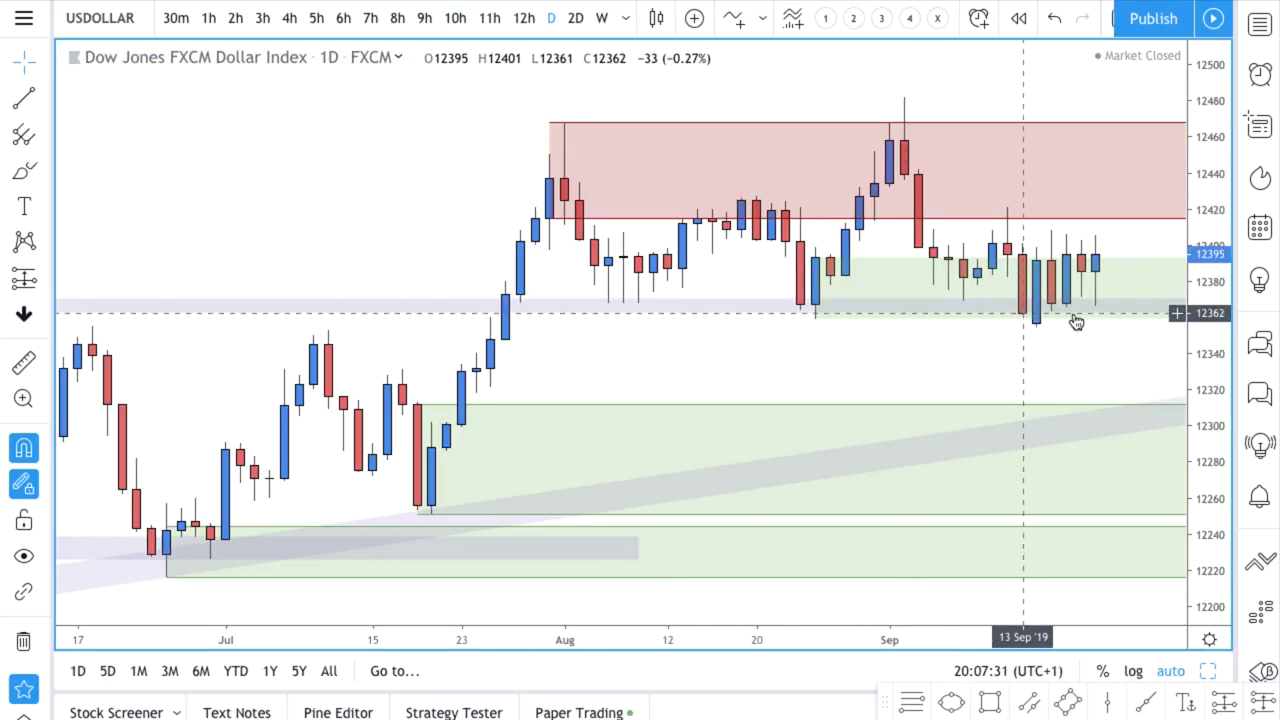
Zoom out the Dollar Index chart back to late May and pick the Trend Line tool.
scroll(1060, 325, "up", 3)
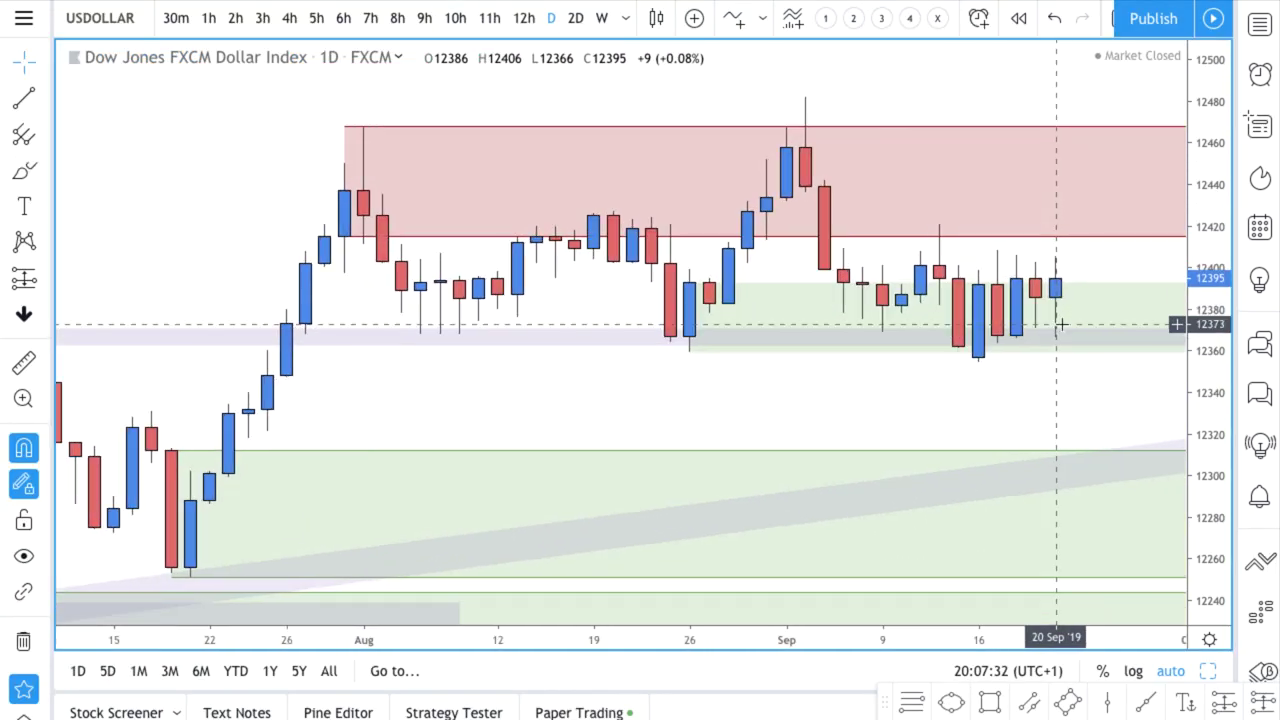
scroll(1037, 345, "down", 3)
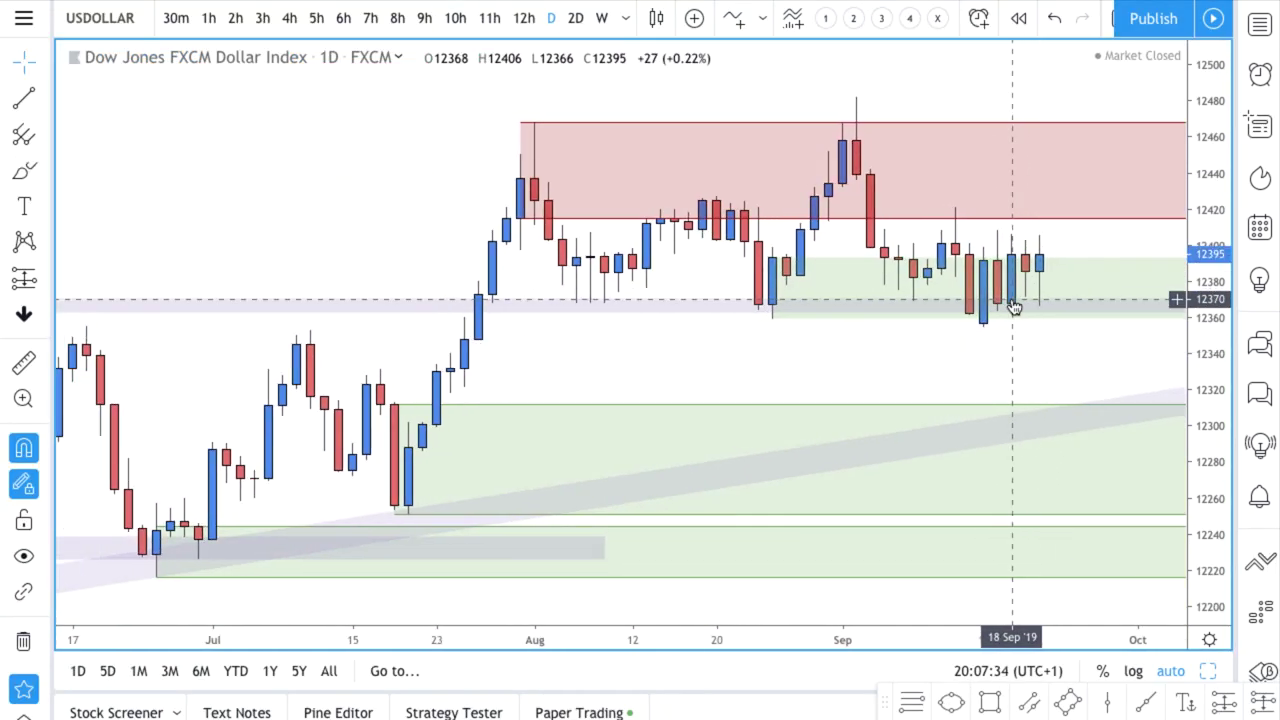
scroll(1013, 305, "down", 3)
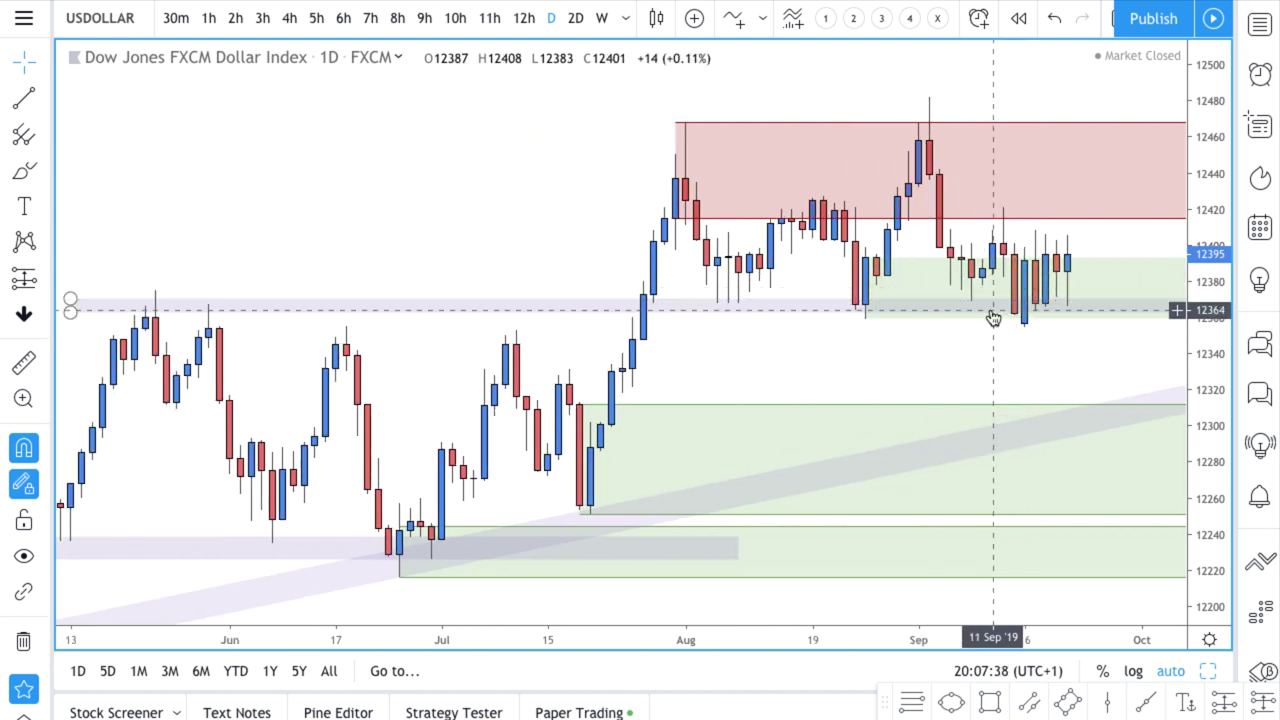
scroll(993, 318, "right", 3)
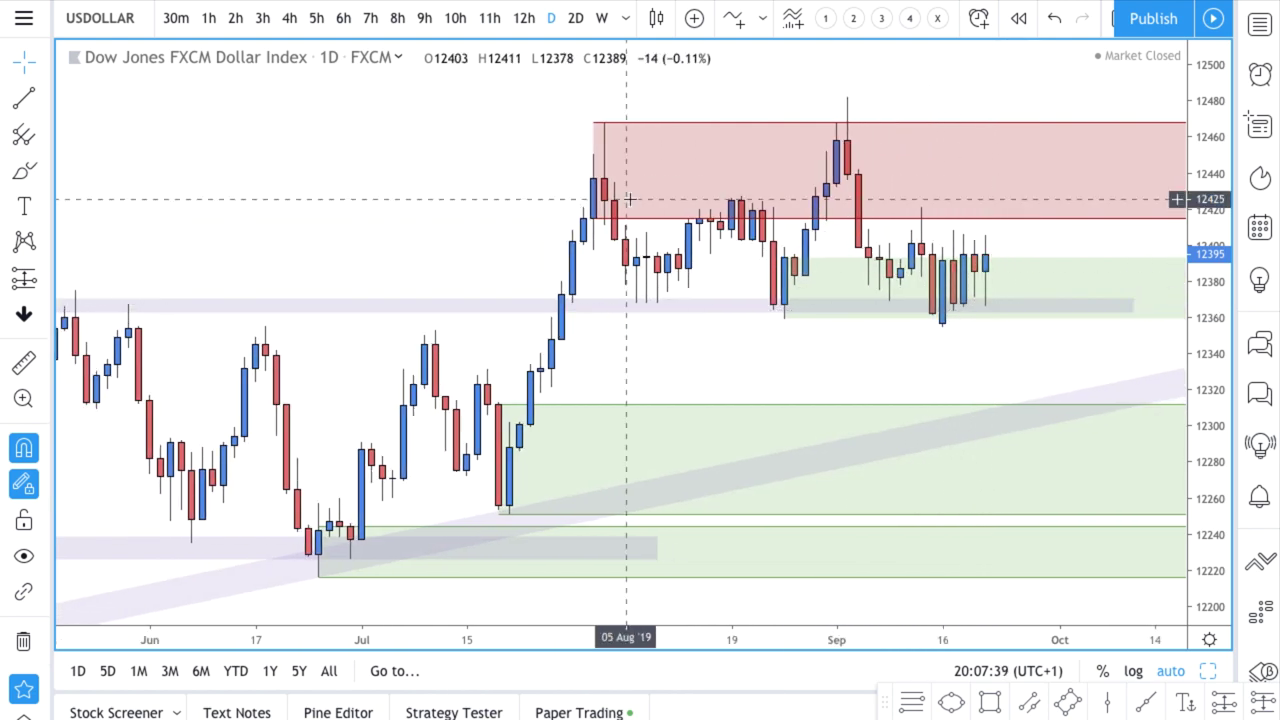
left_click(43, 104)
left_click(114, 97)
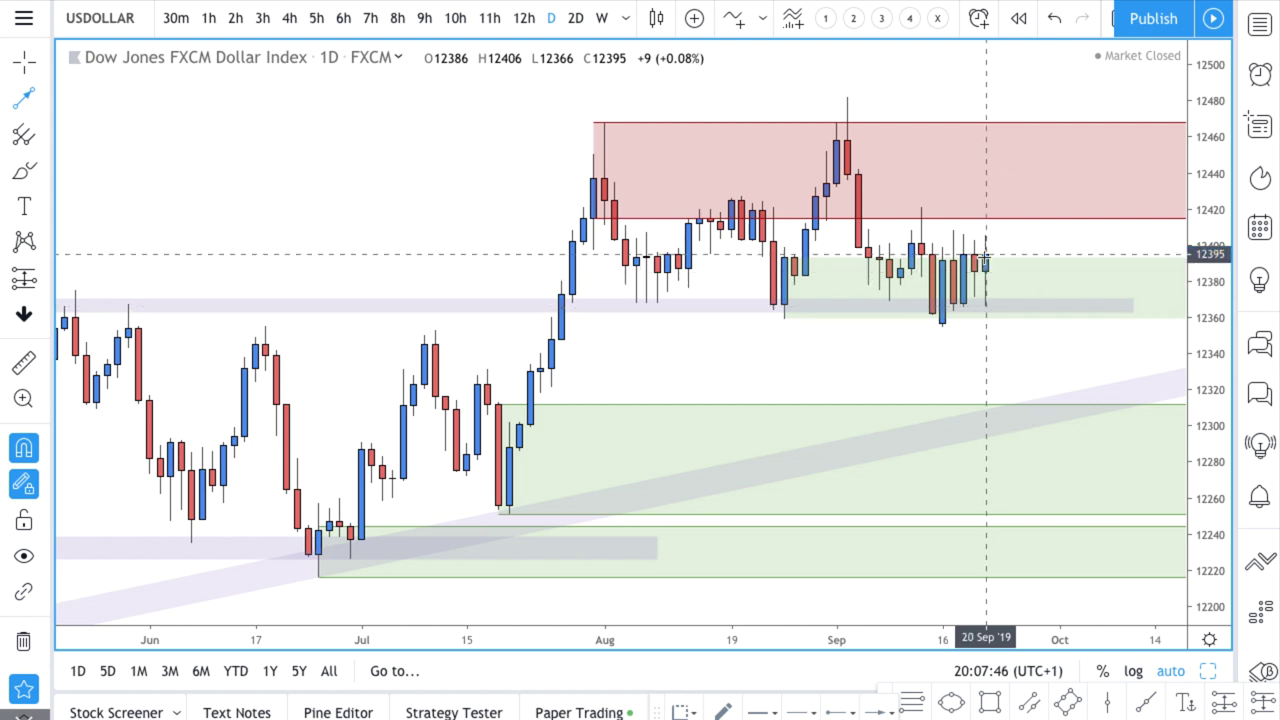
Draw trial projections: a dip rebounding near 12353, and a rise into the supply zone.
left_click(986, 308)
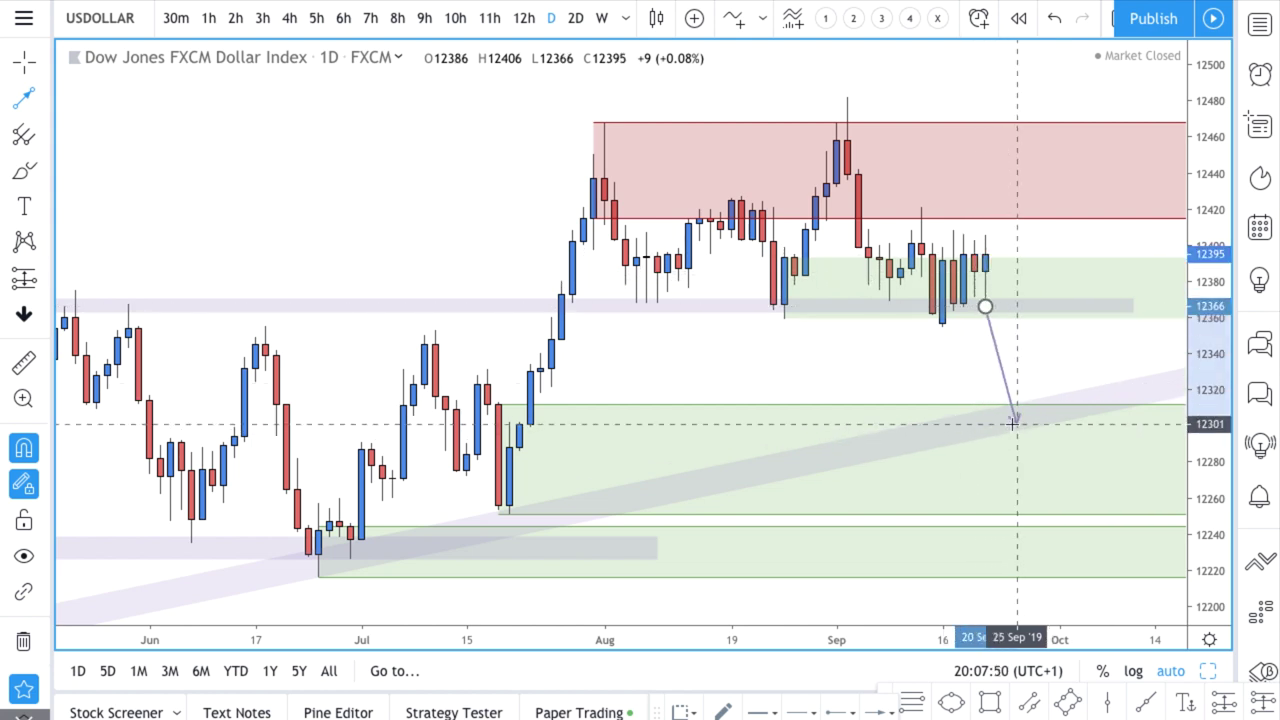
left_click(1004, 421)
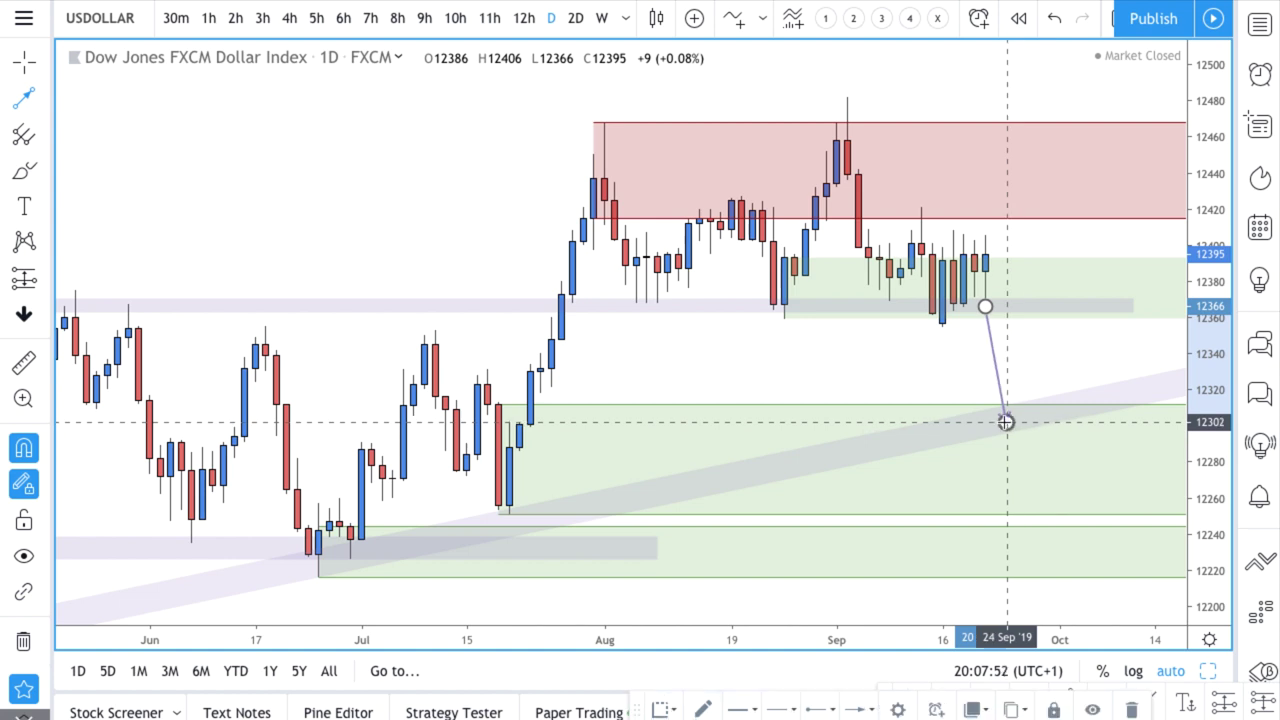
left_click(1090, 329)
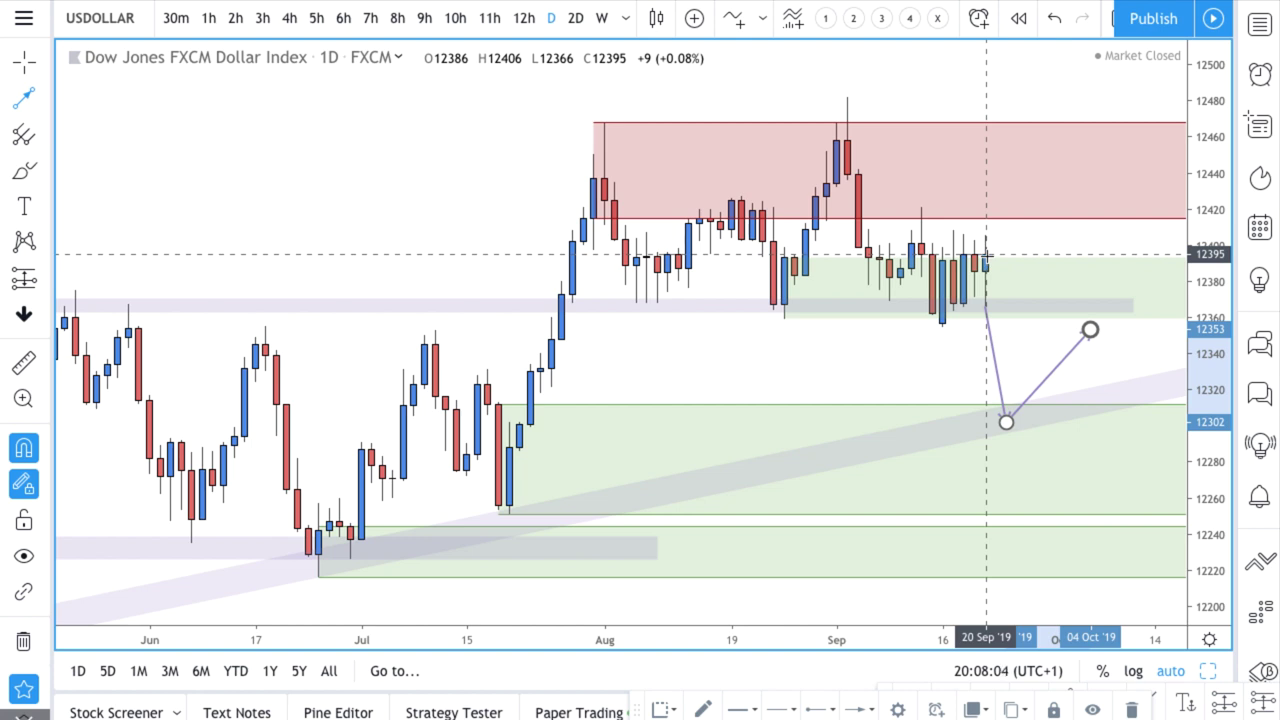
left_click(987, 257)
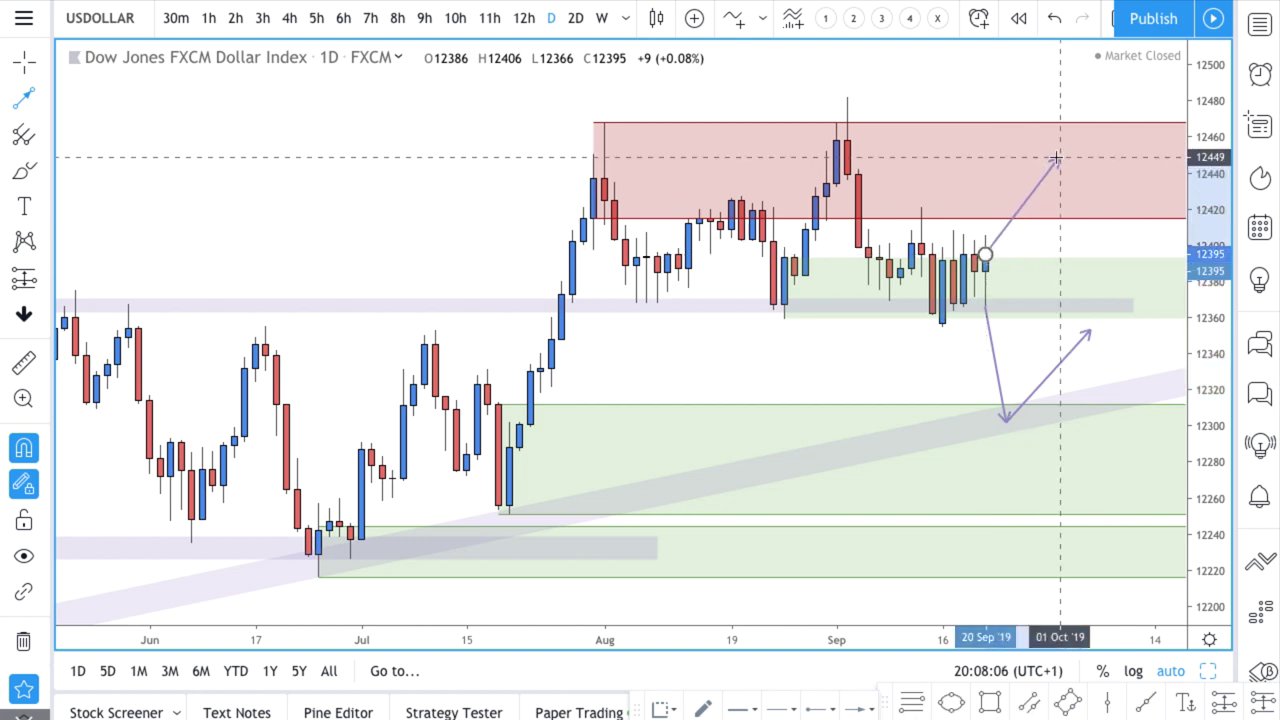
left_click(1057, 158)
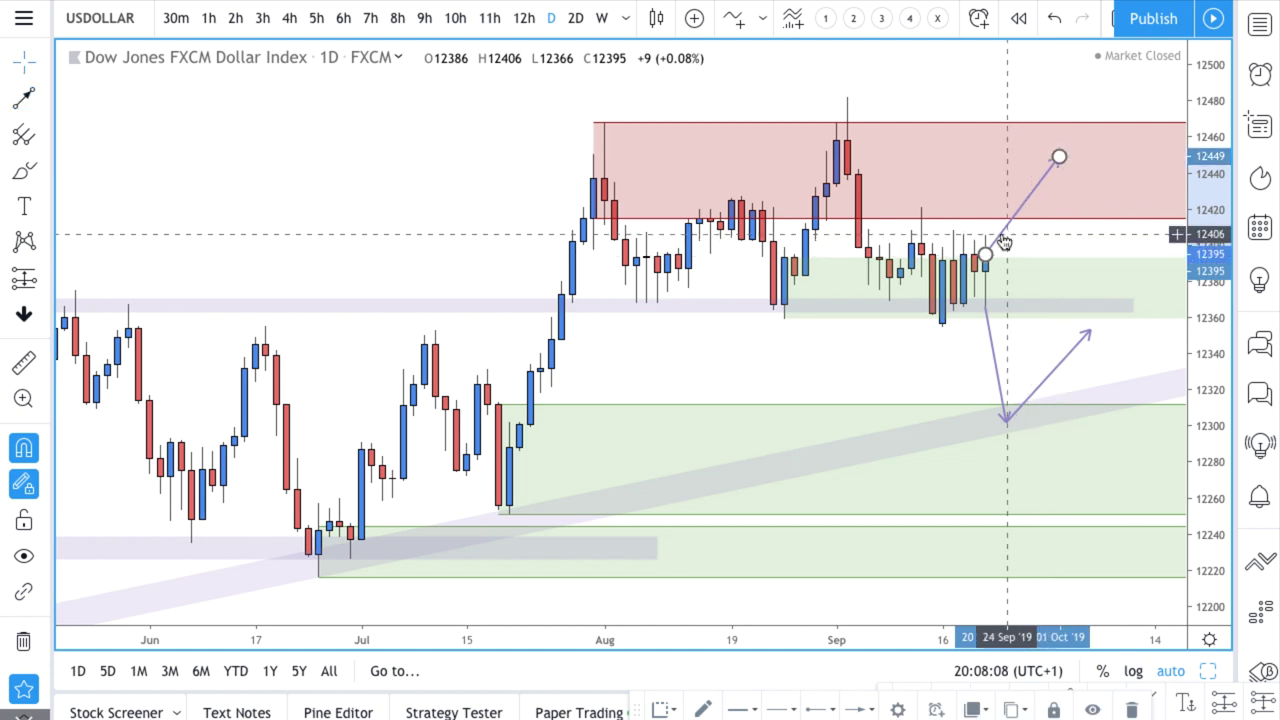
Delete all three trial projection arrows.
key("Delete")
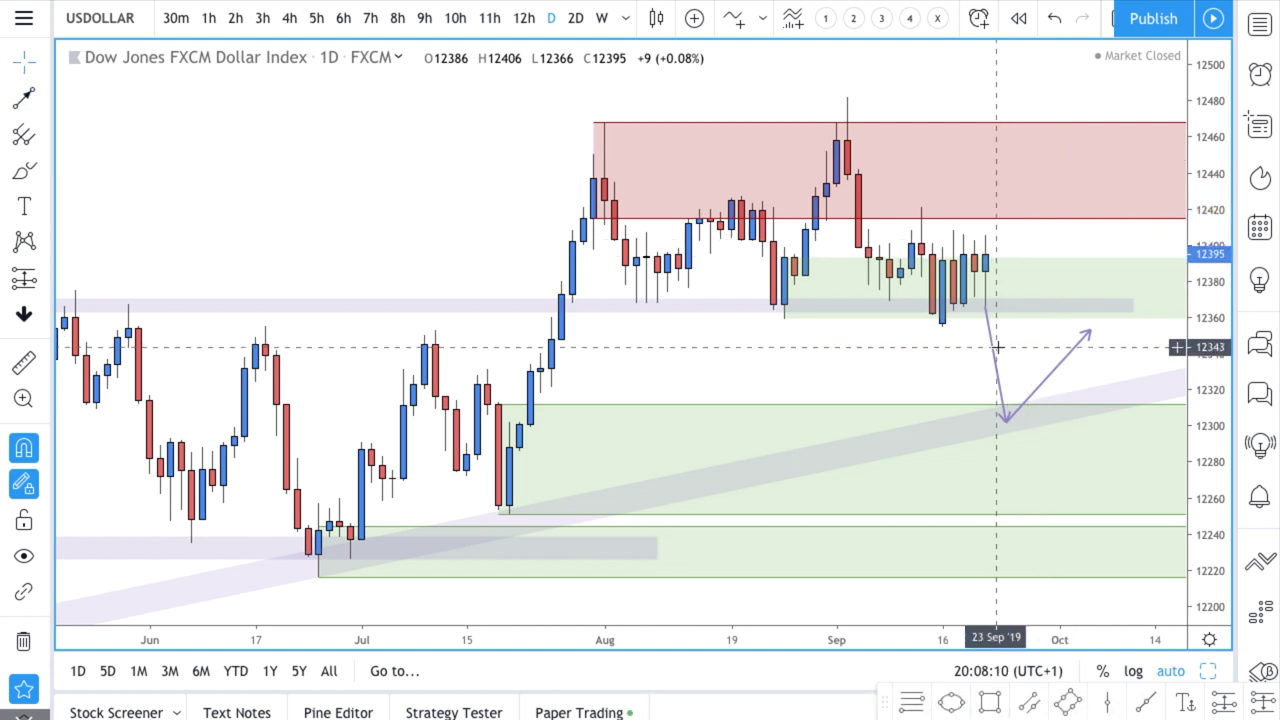
key("Delete")
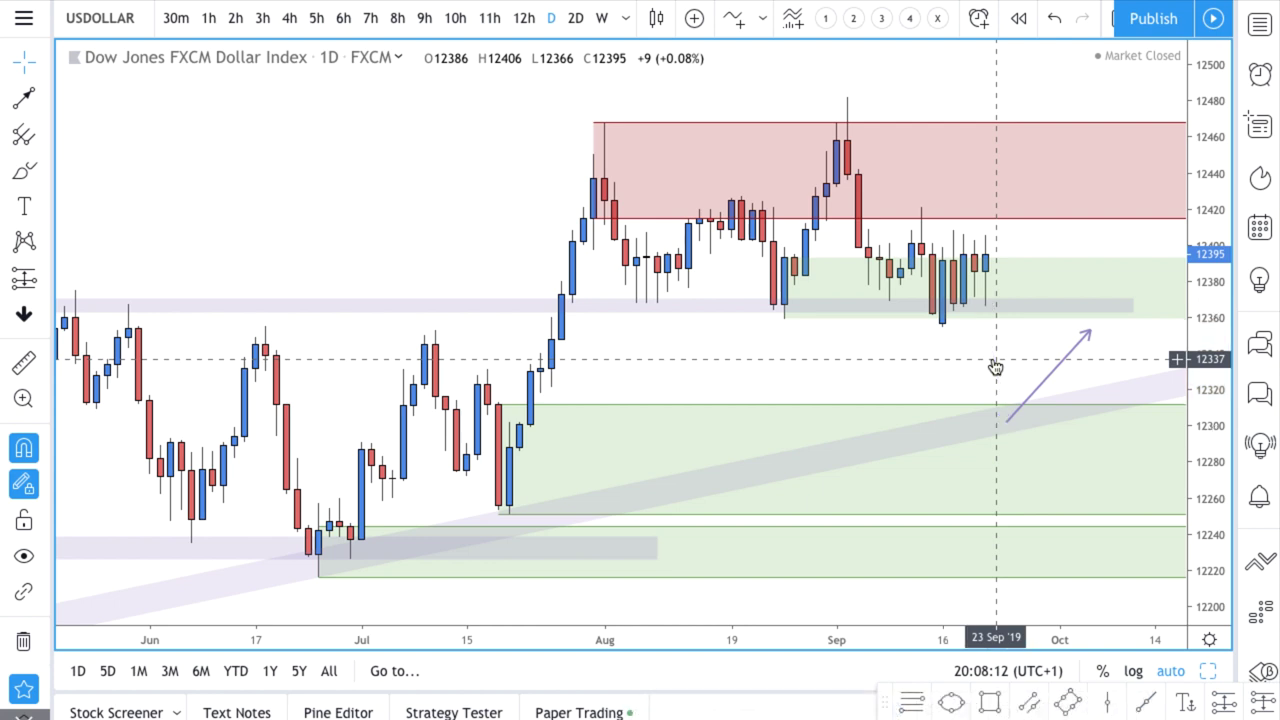
left_click(1050, 388)
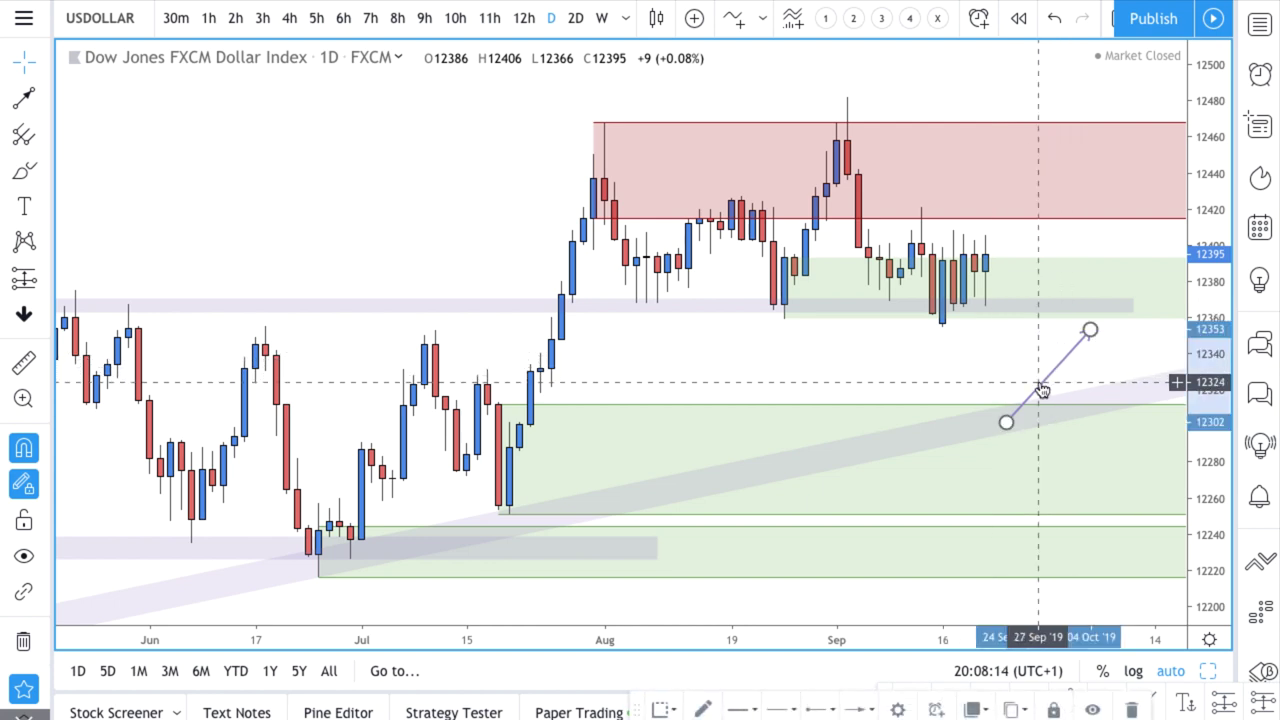
key("Delete")
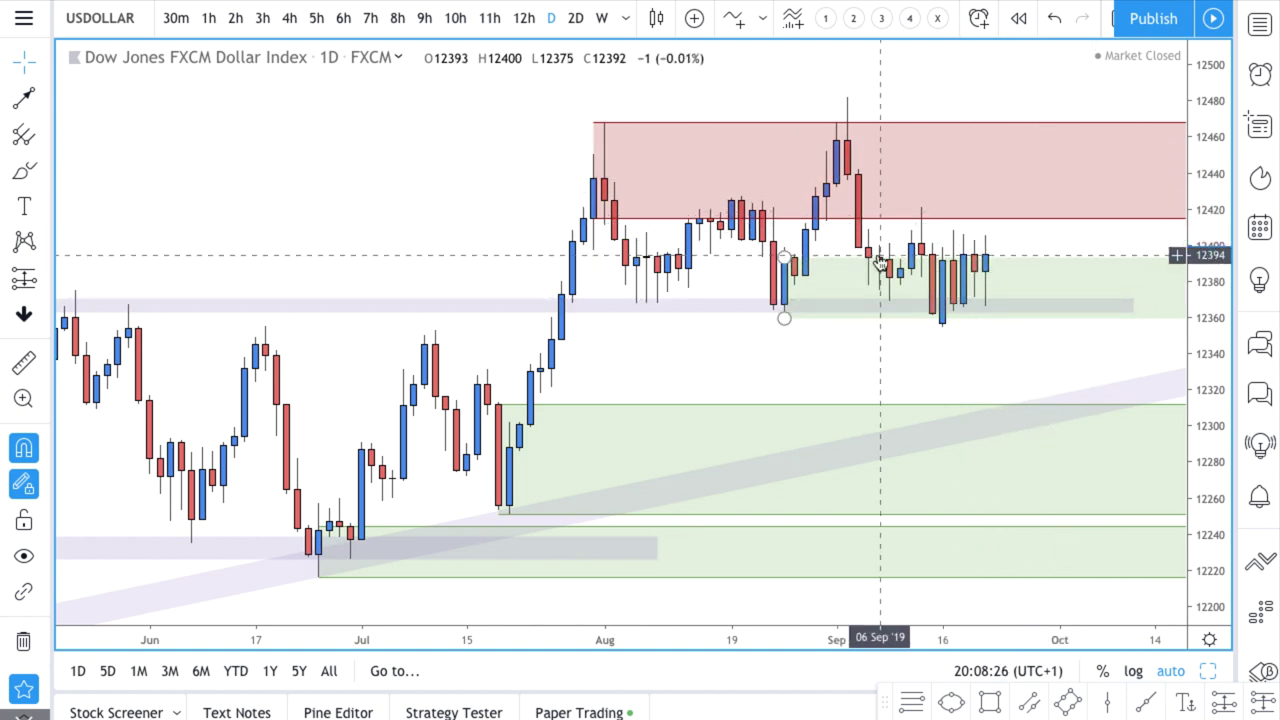
Draw a short downward trend line from the supply zone's top.
left_click(24, 97)
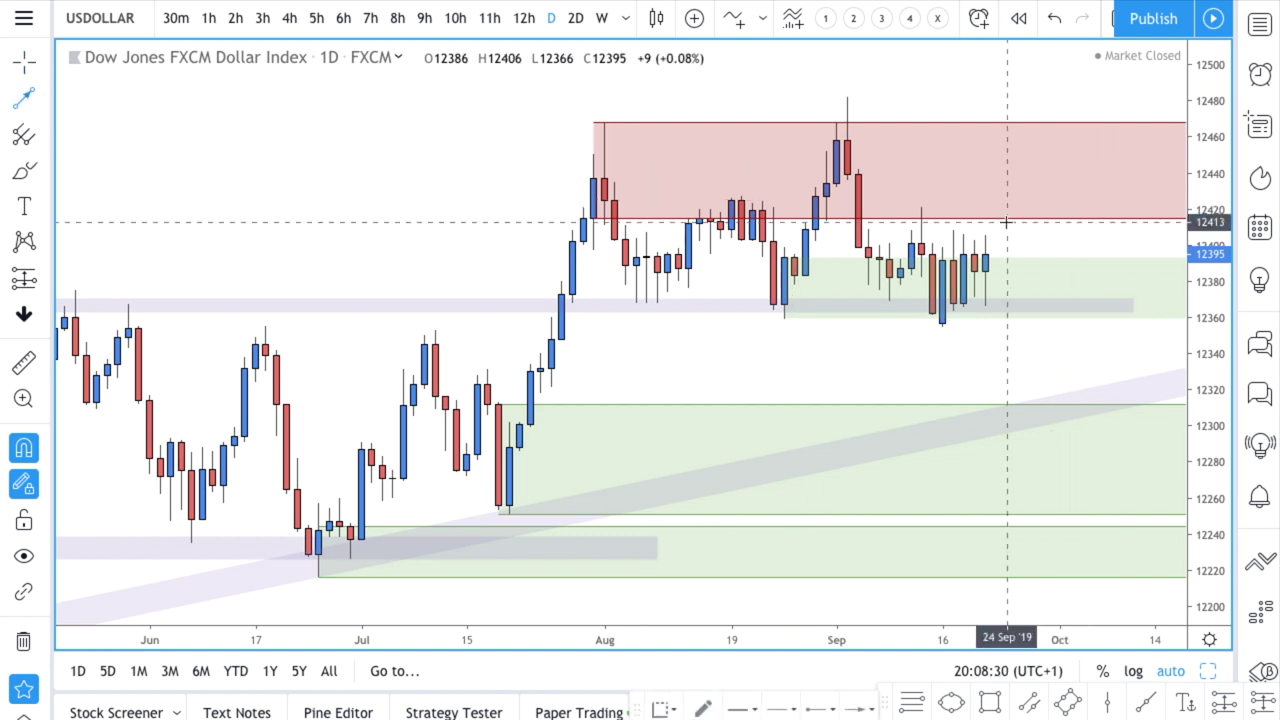
left_click(1016, 123)
left_click(1069, 199)
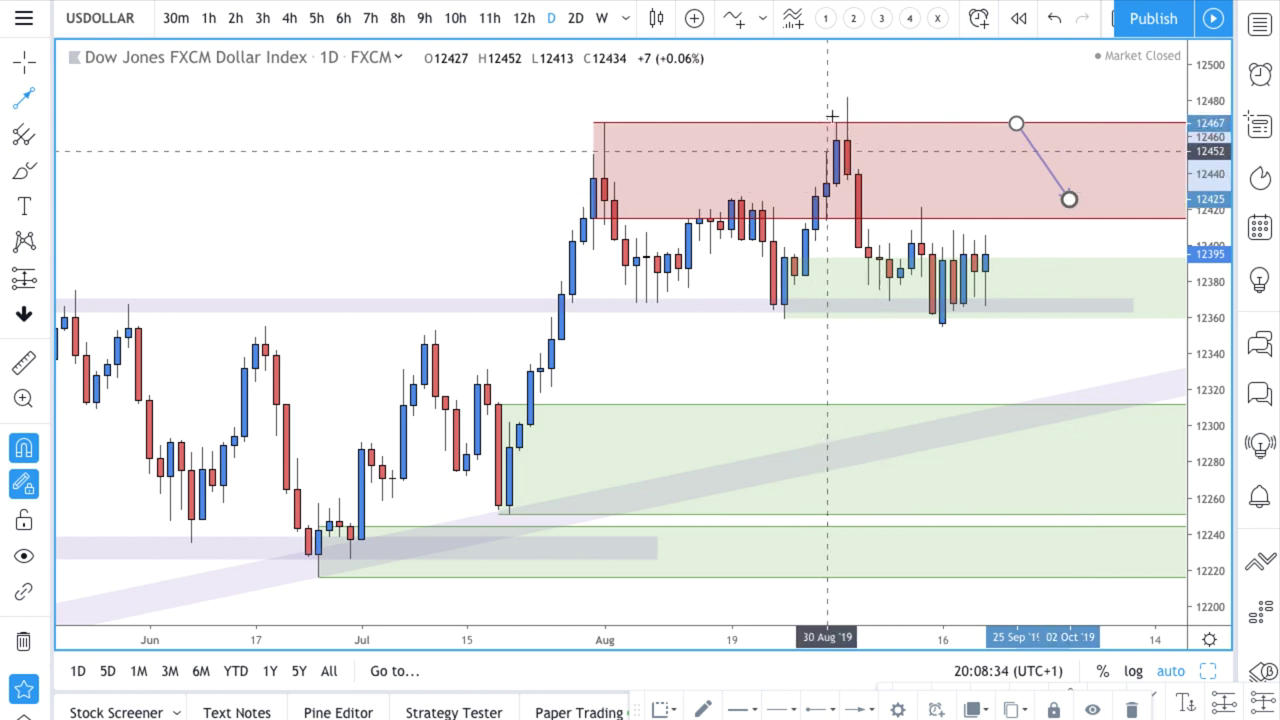
Move the red supply zone onto the early-September high, then delete the short line.
left_click_drag(594, 210, 816, 182)
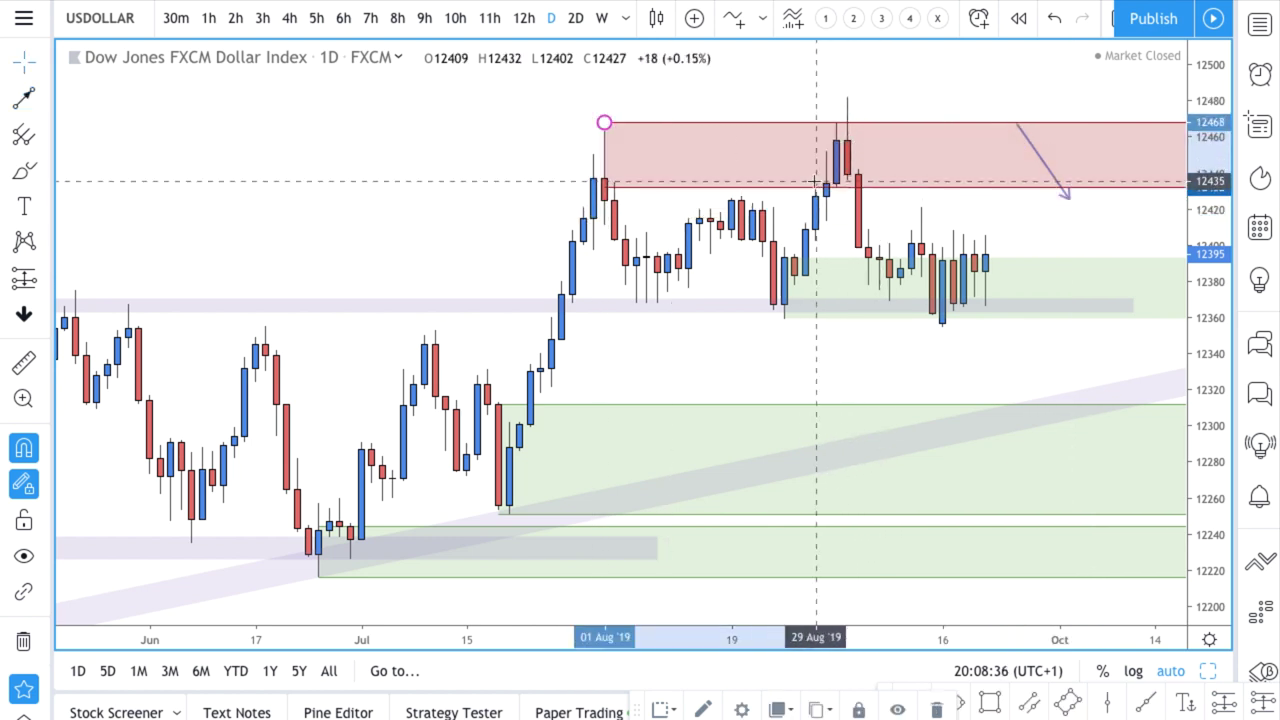
left_click_drag(604, 123, 847, 97)
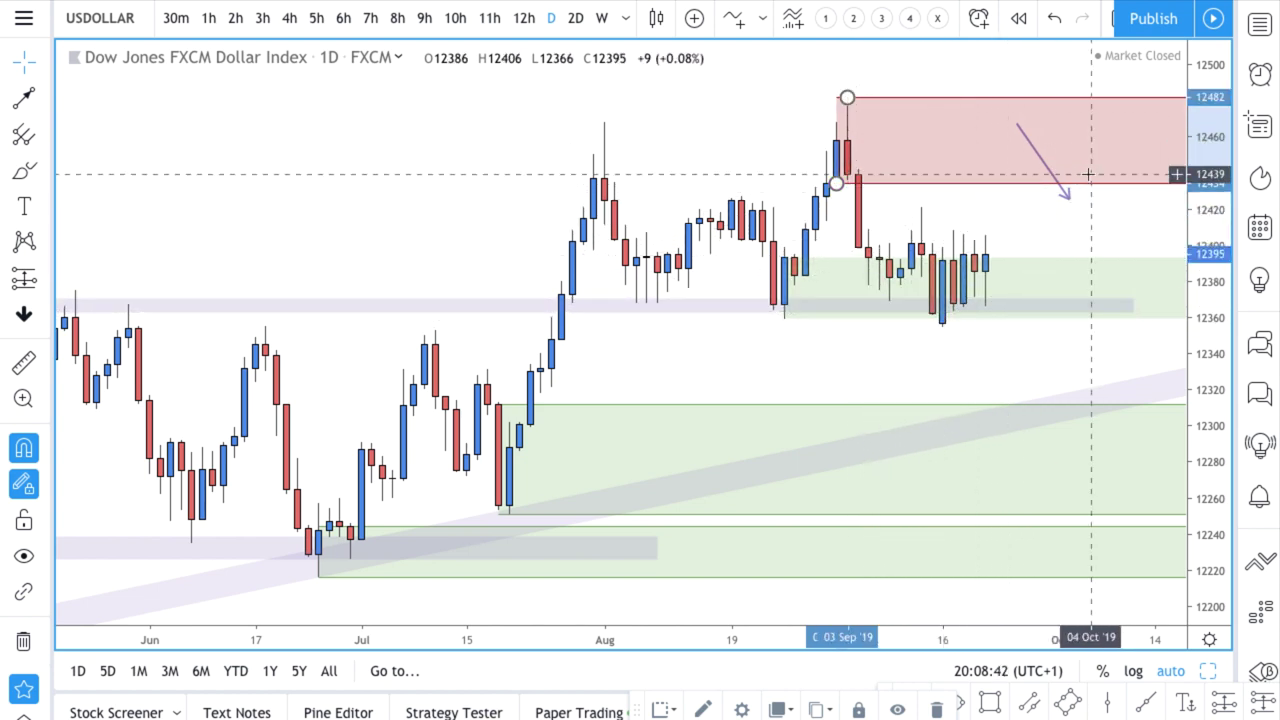
left_click(1020, 133)
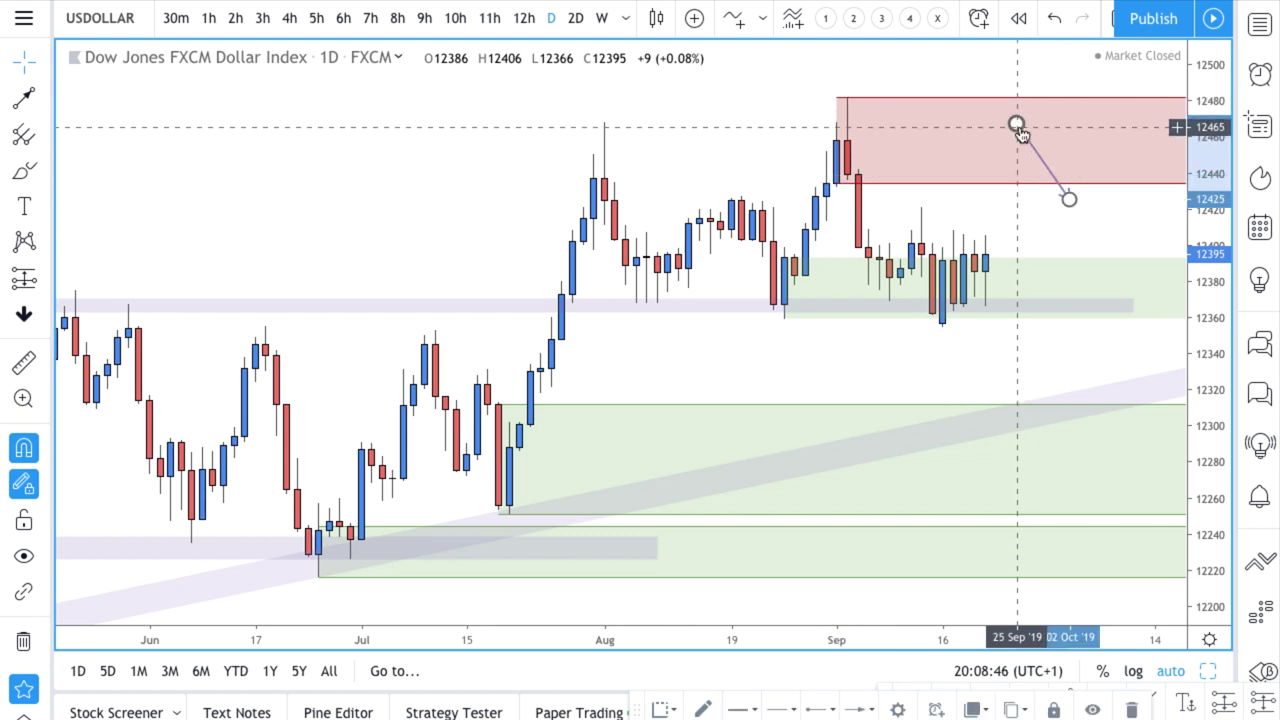
key("Delete")
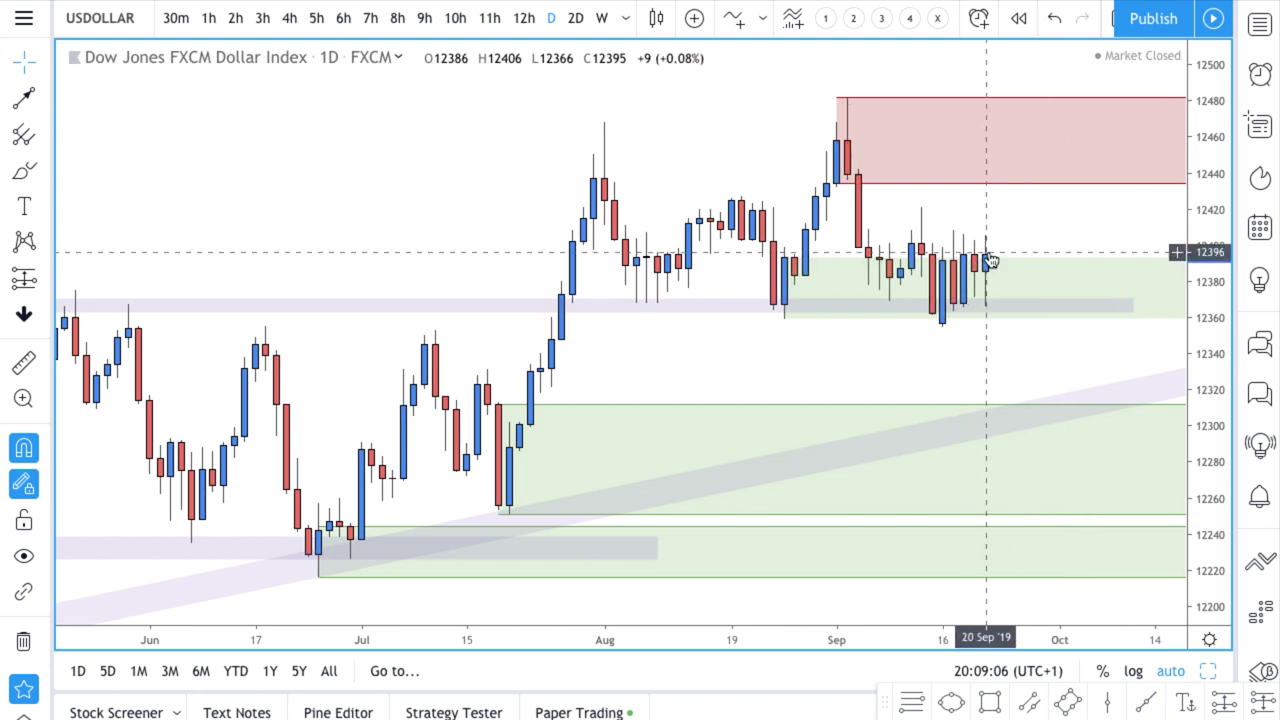
scroll(990, 260, "down", 3)
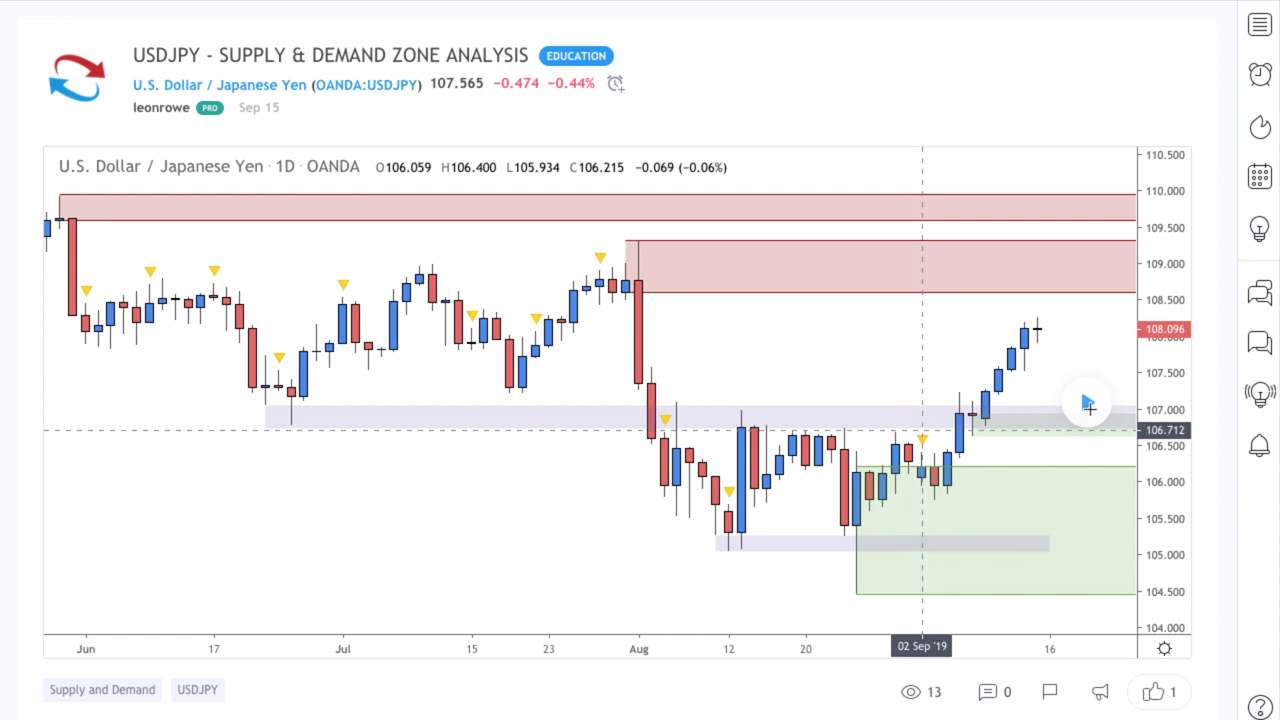
Replay the USDJPY idea to reveal the later daily candles.
left_click(1088, 404)
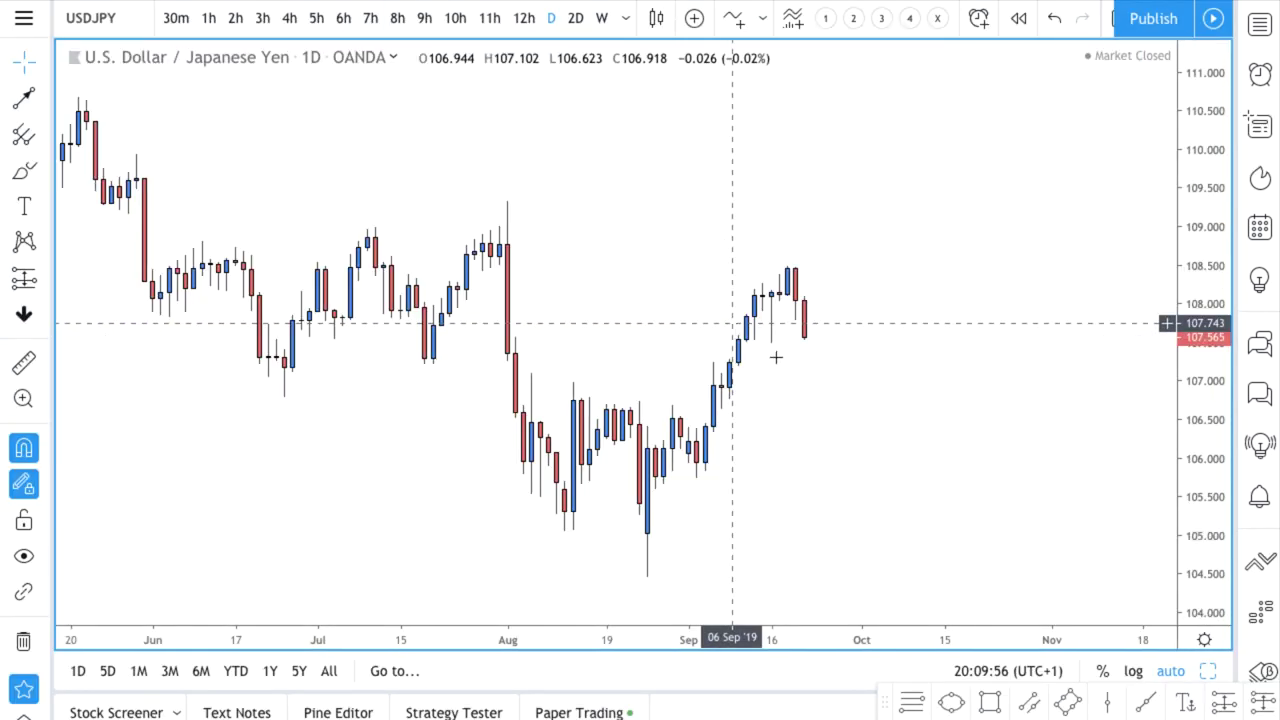
Mark a 108.118–108.478 red supply zone over the 17–18 Sep candles using the SUPPLY template.
scroll(990, 401, "up", 5)
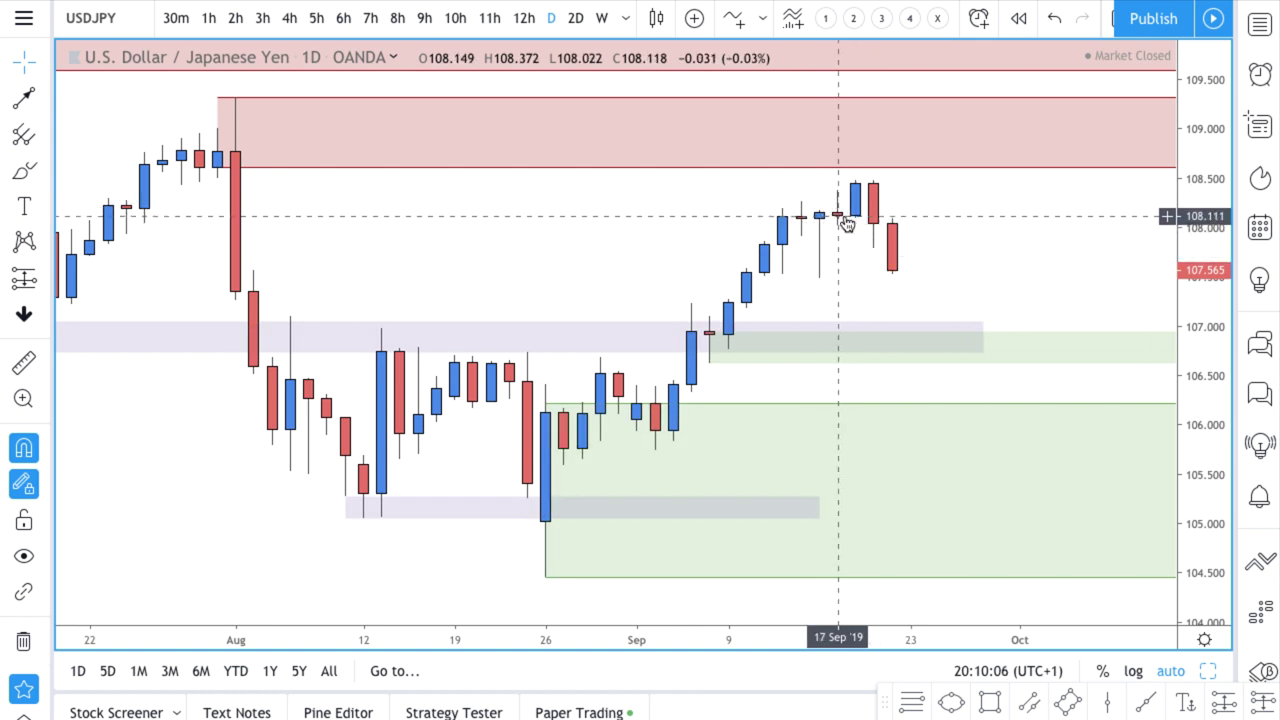
left_click(45, 140)
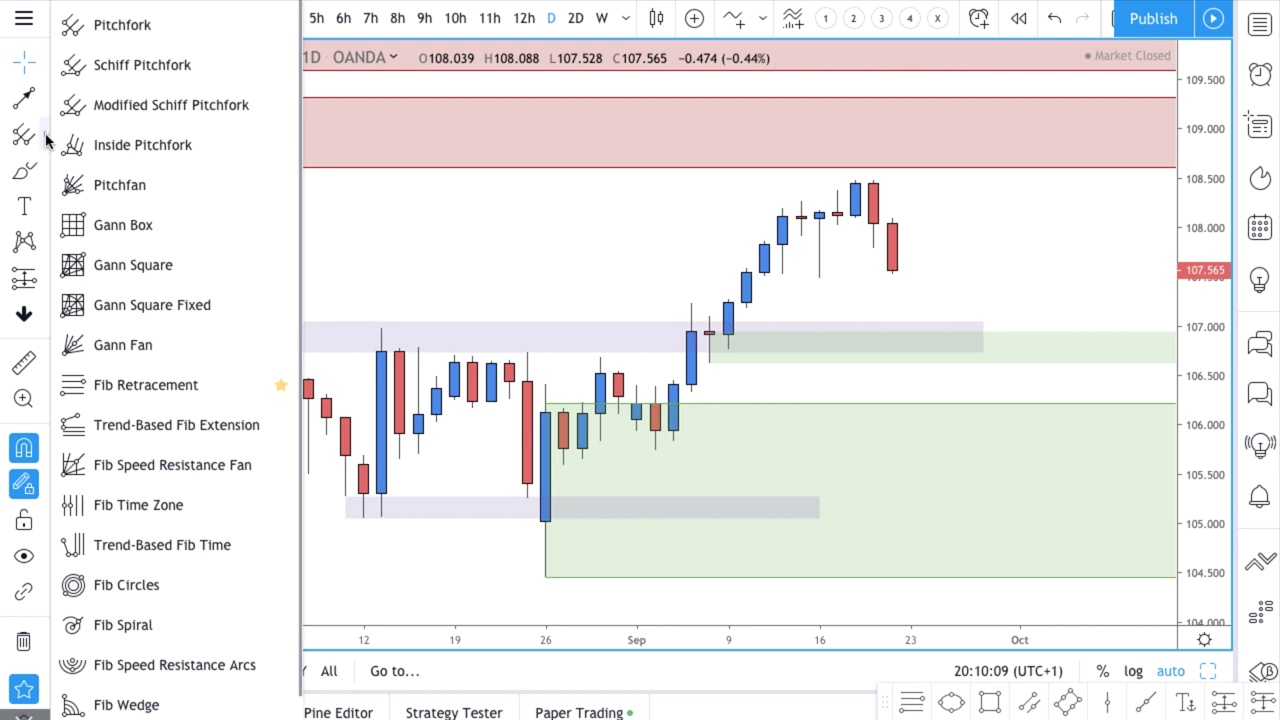
left_click(104, 385)
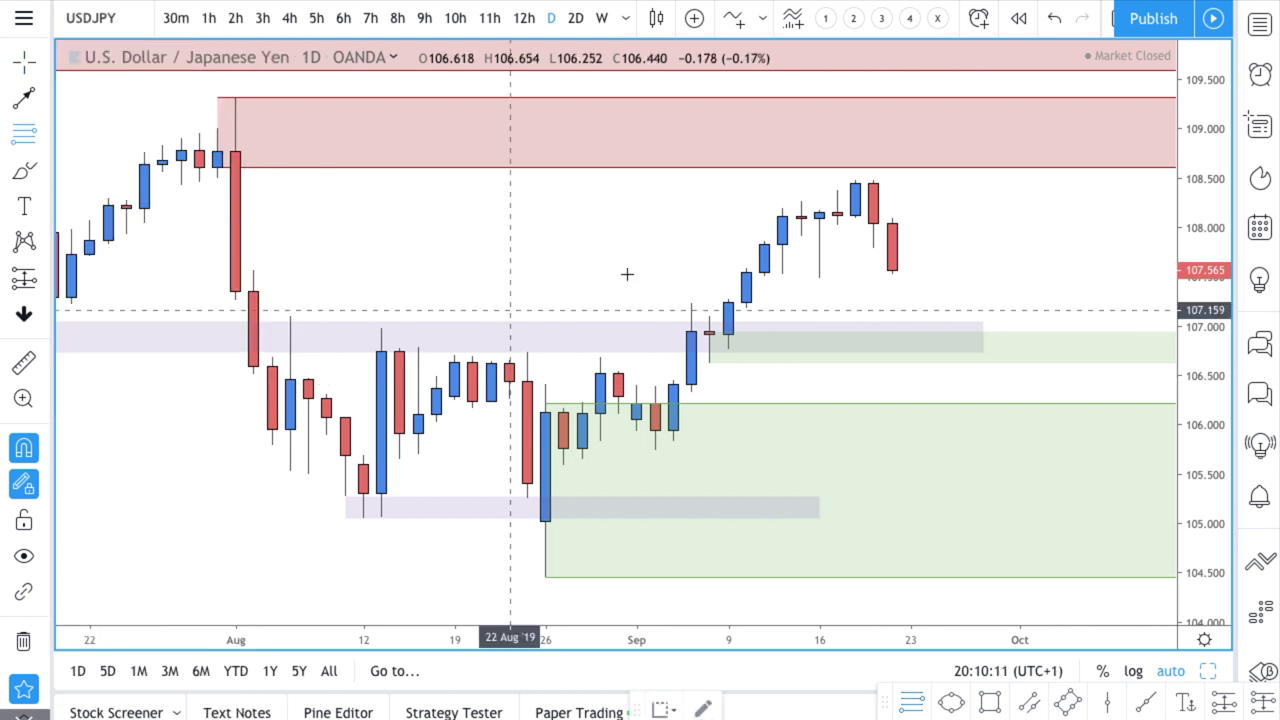
left_click(837, 215)
left_click(856, 179)
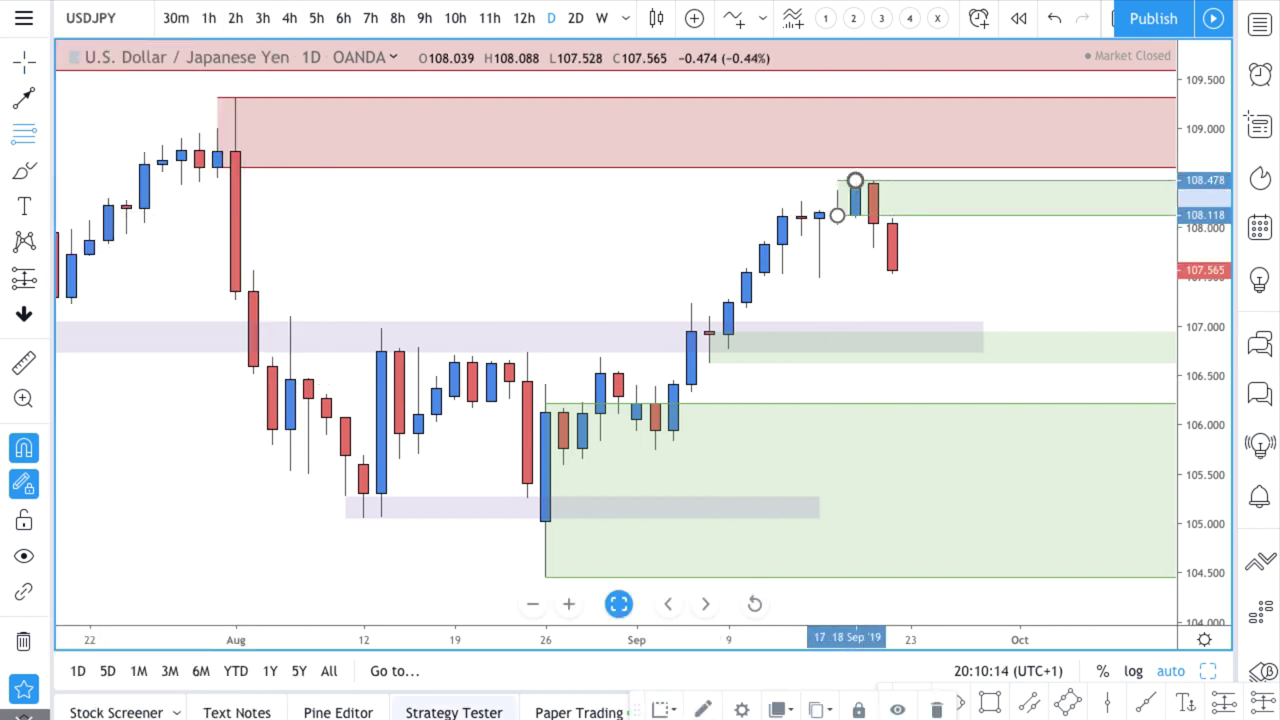
left_click(681, 708)
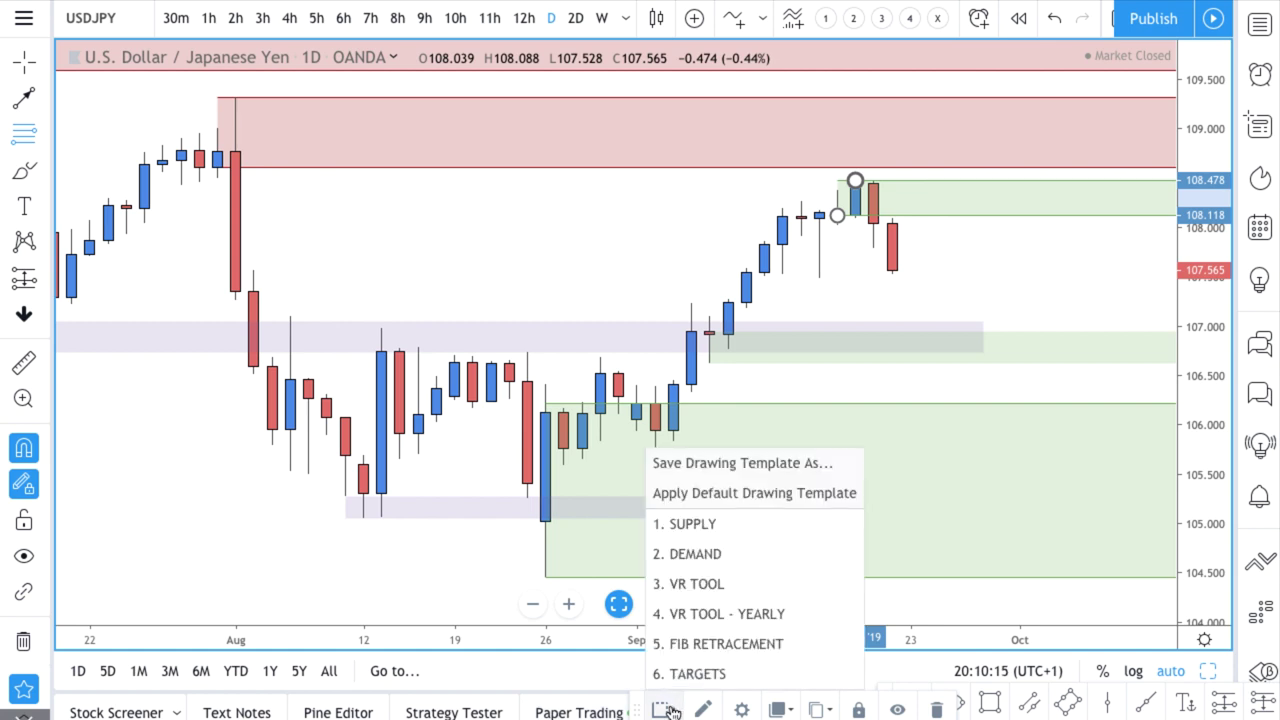
left_click(714, 526)
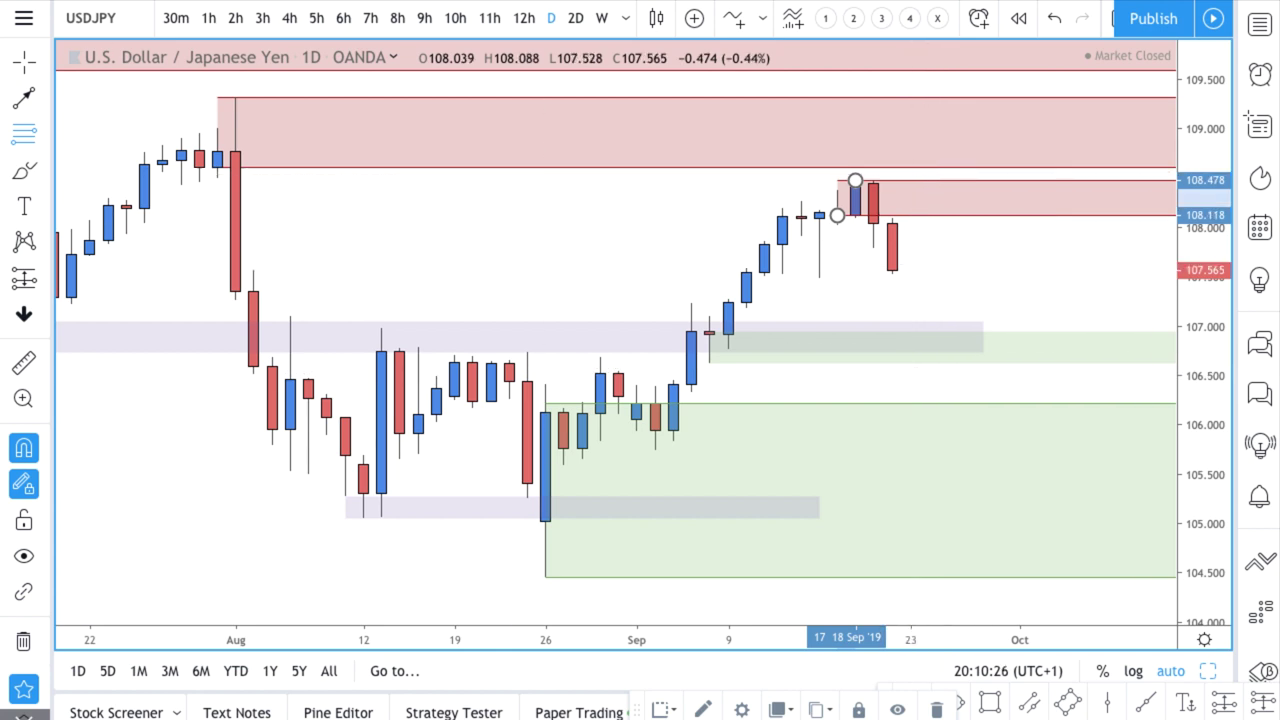
left_click(31, 102)
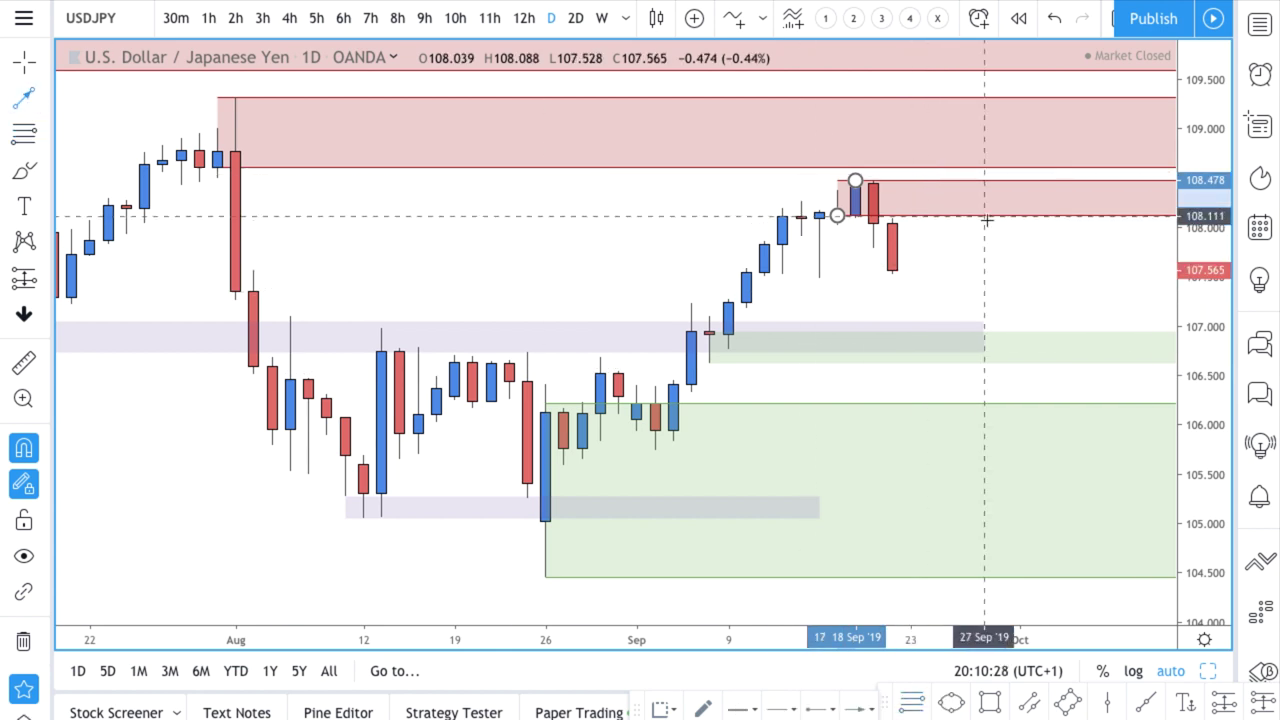
left_click(892, 270)
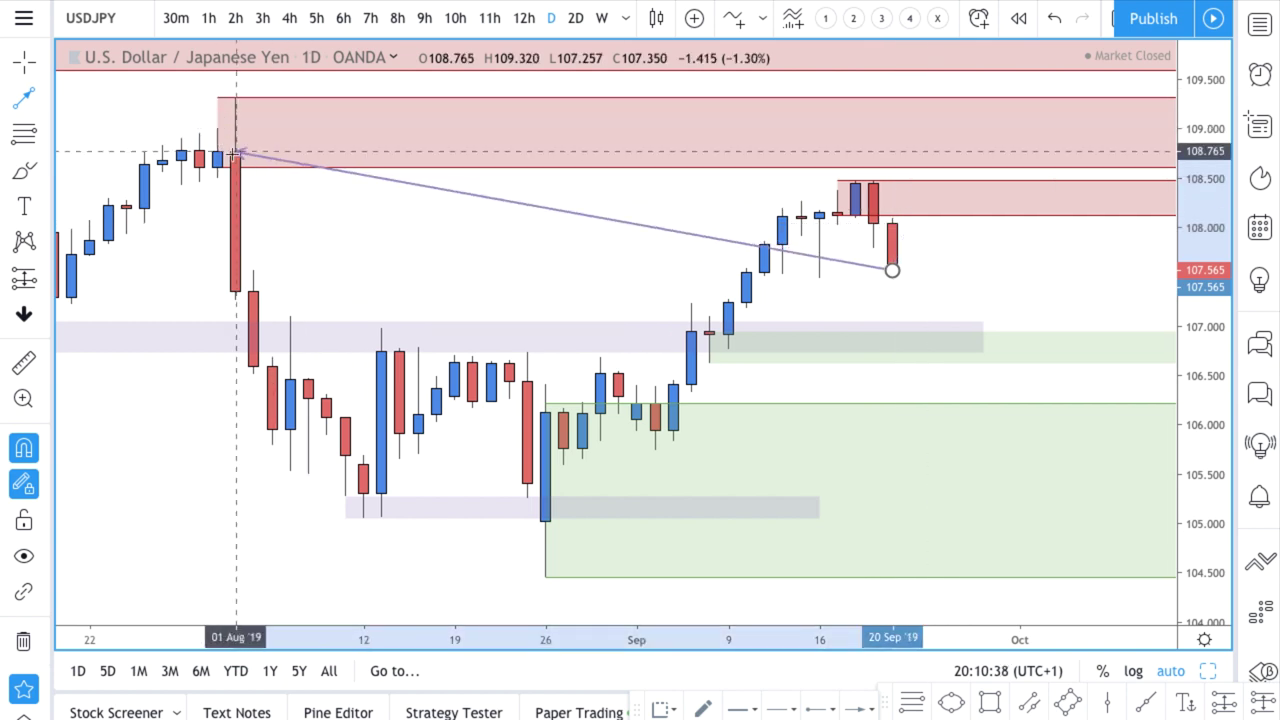
key("Escape")
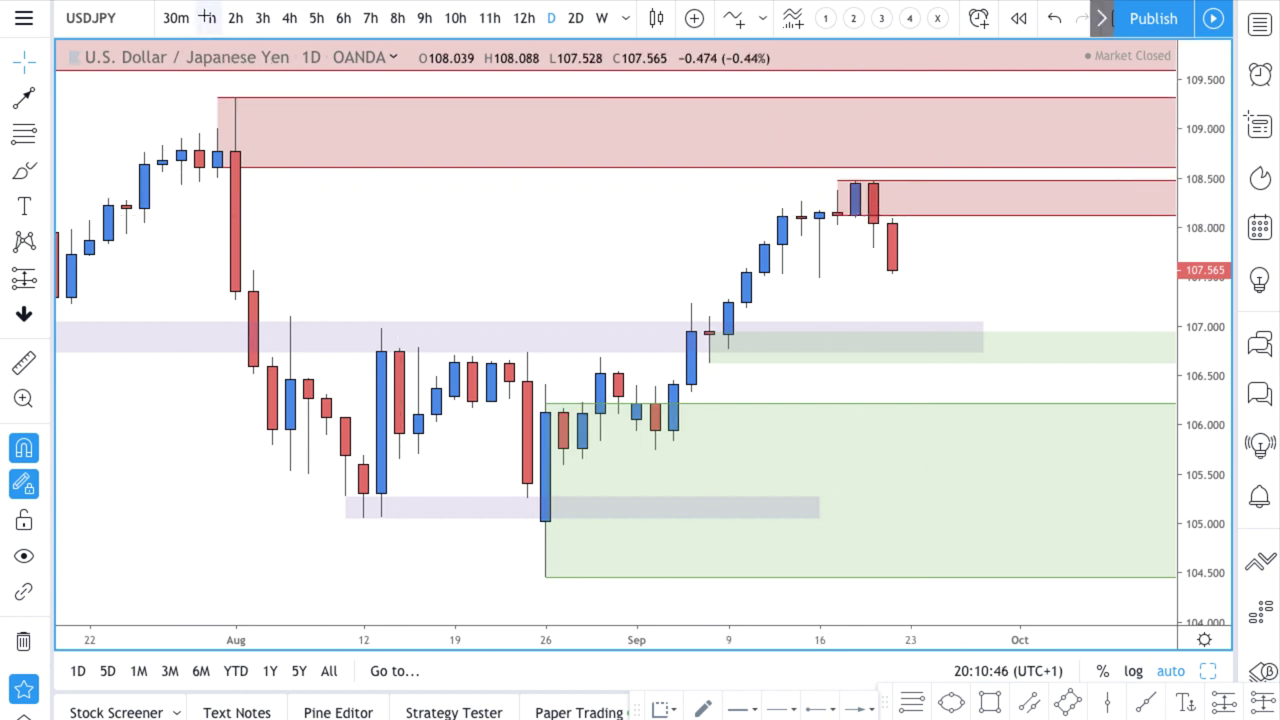
left_click(24, 97)
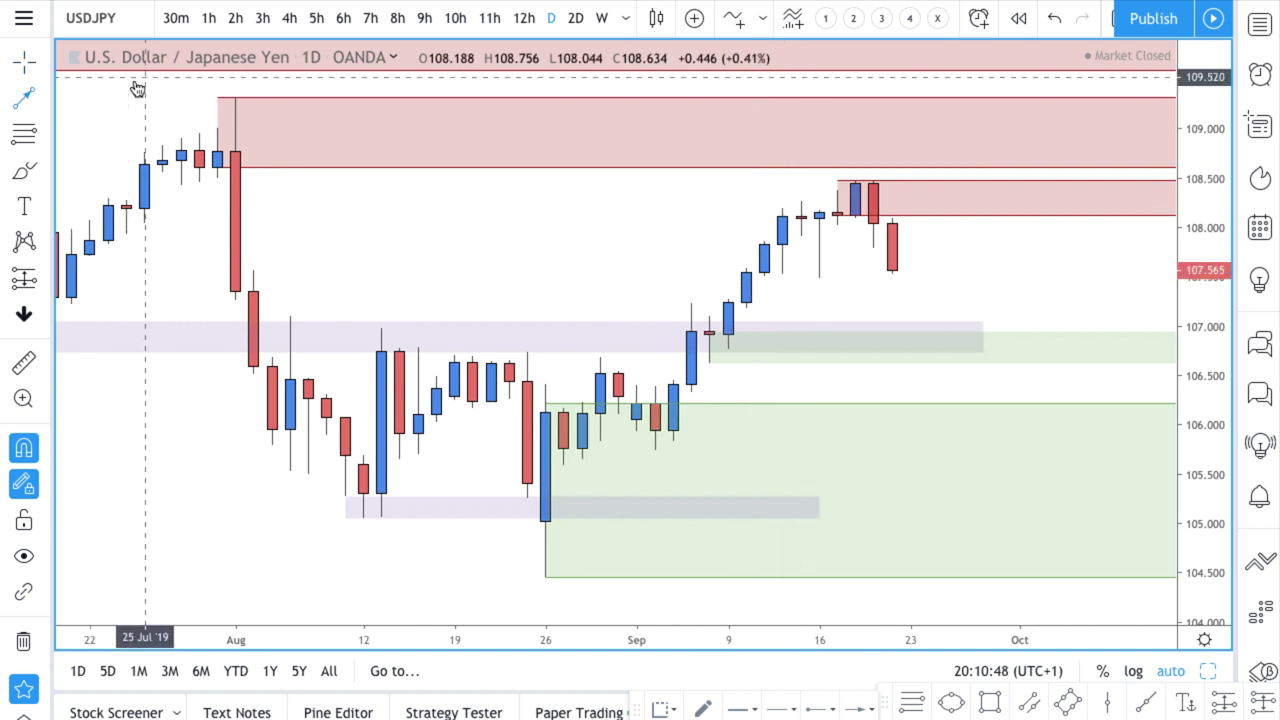
left_click(895, 273)
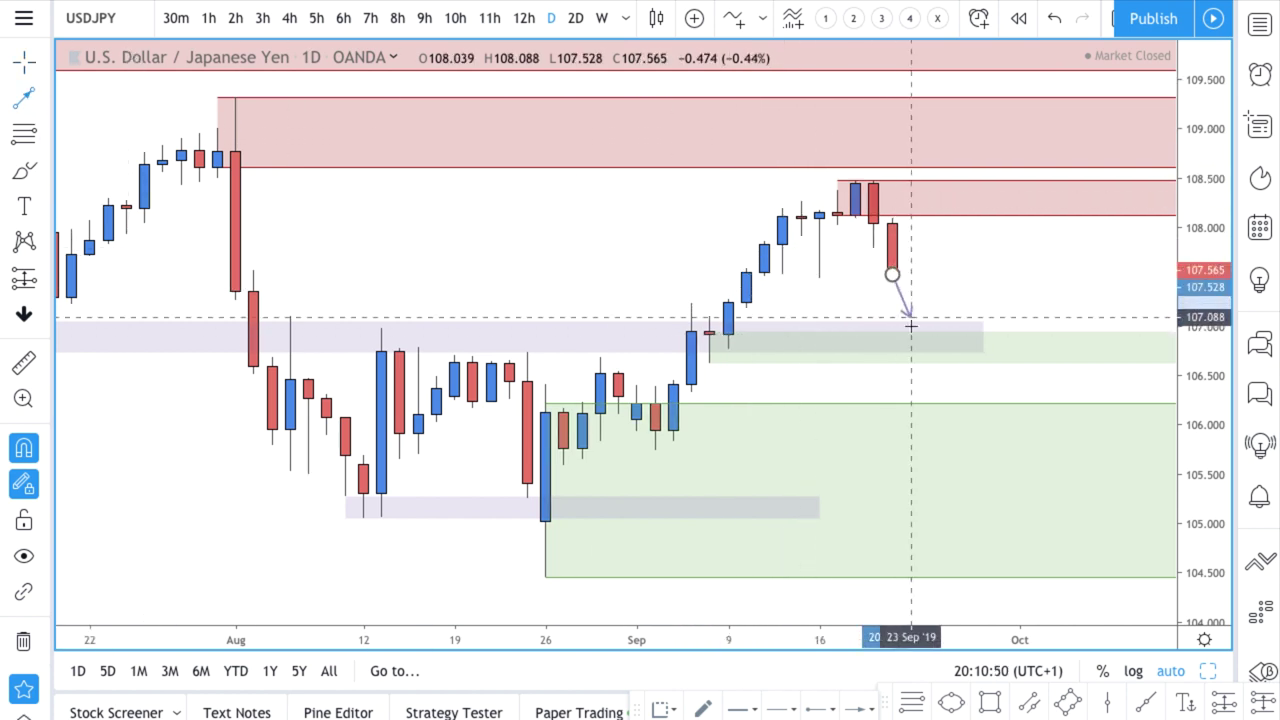
left_click(910, 346)
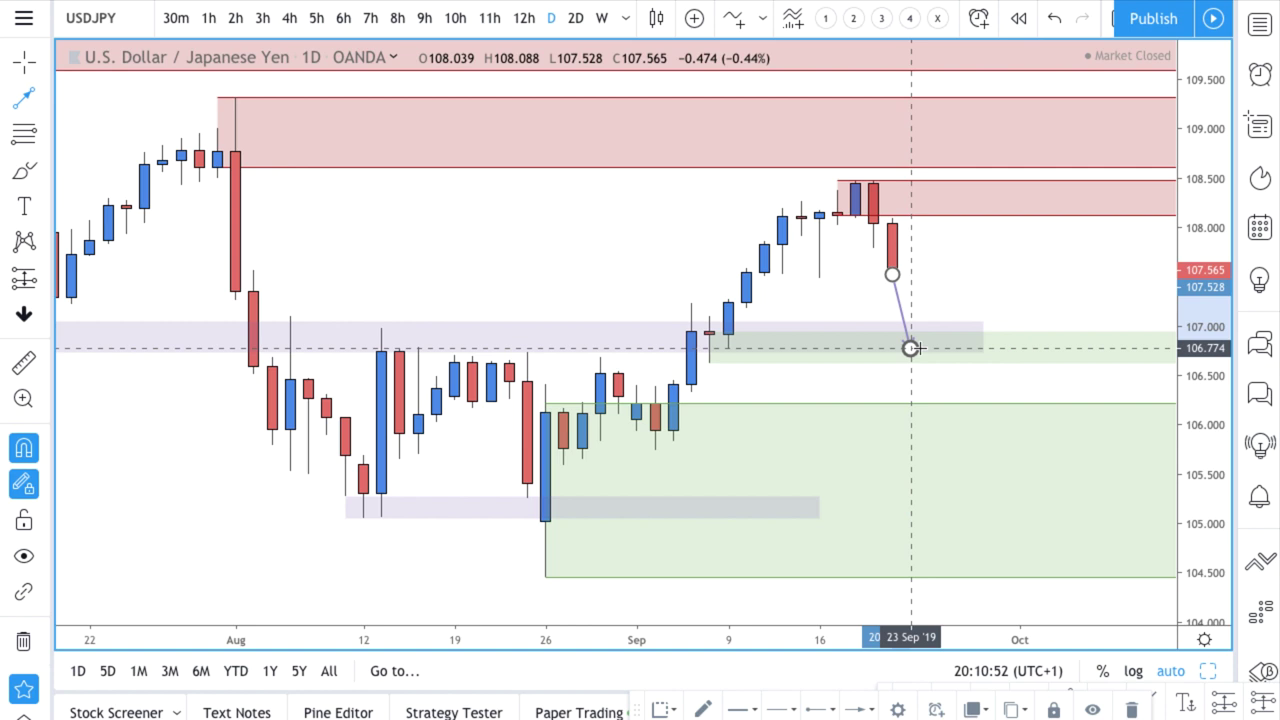
double_click(983, 285)
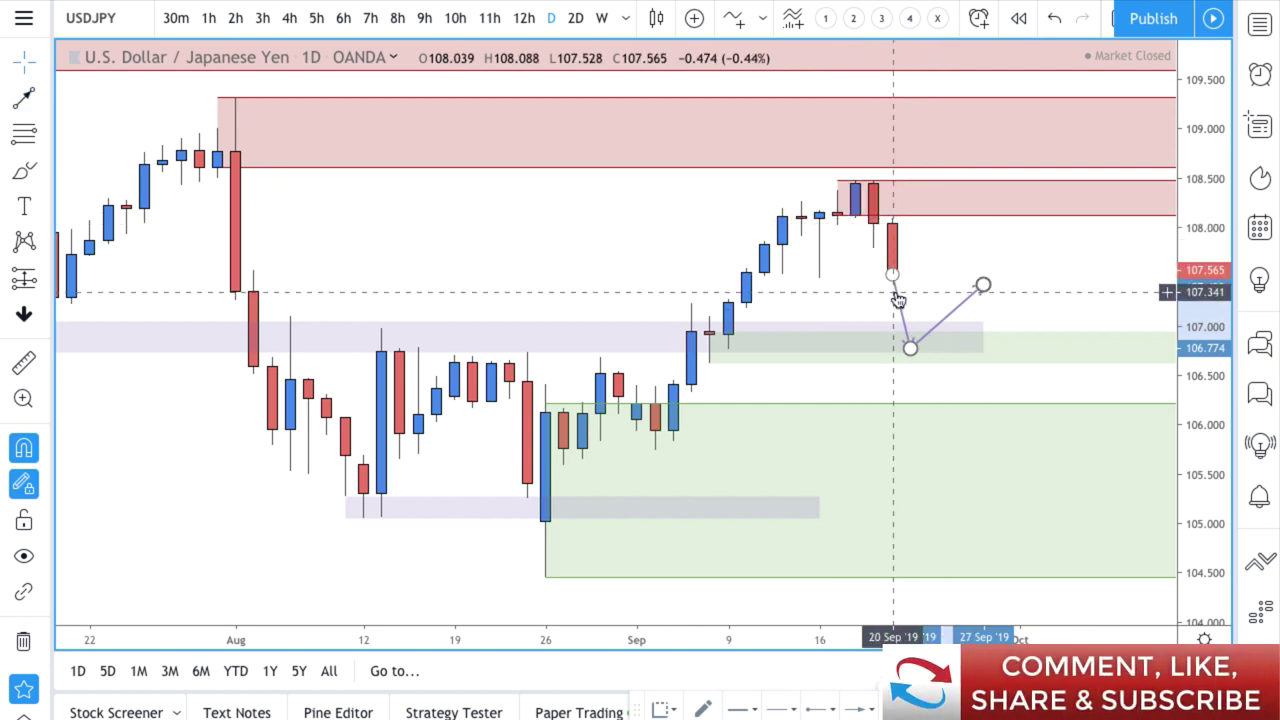
key("Delete")
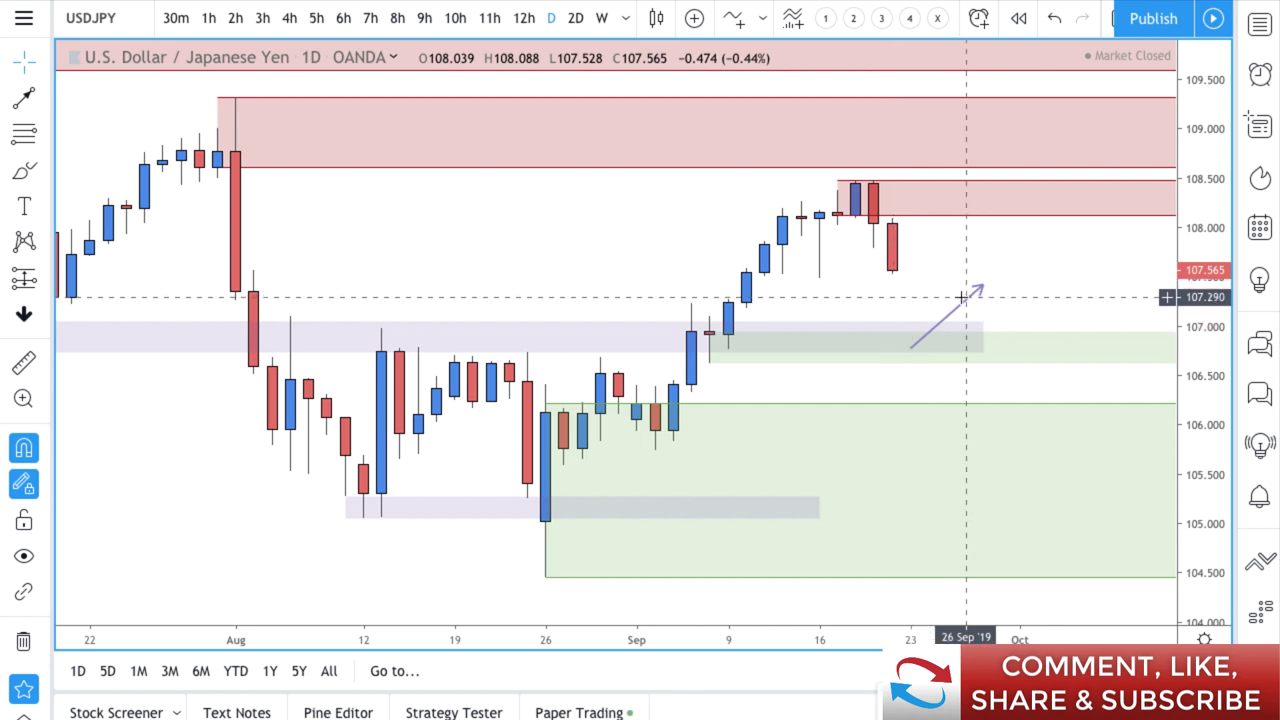
key("Delete")
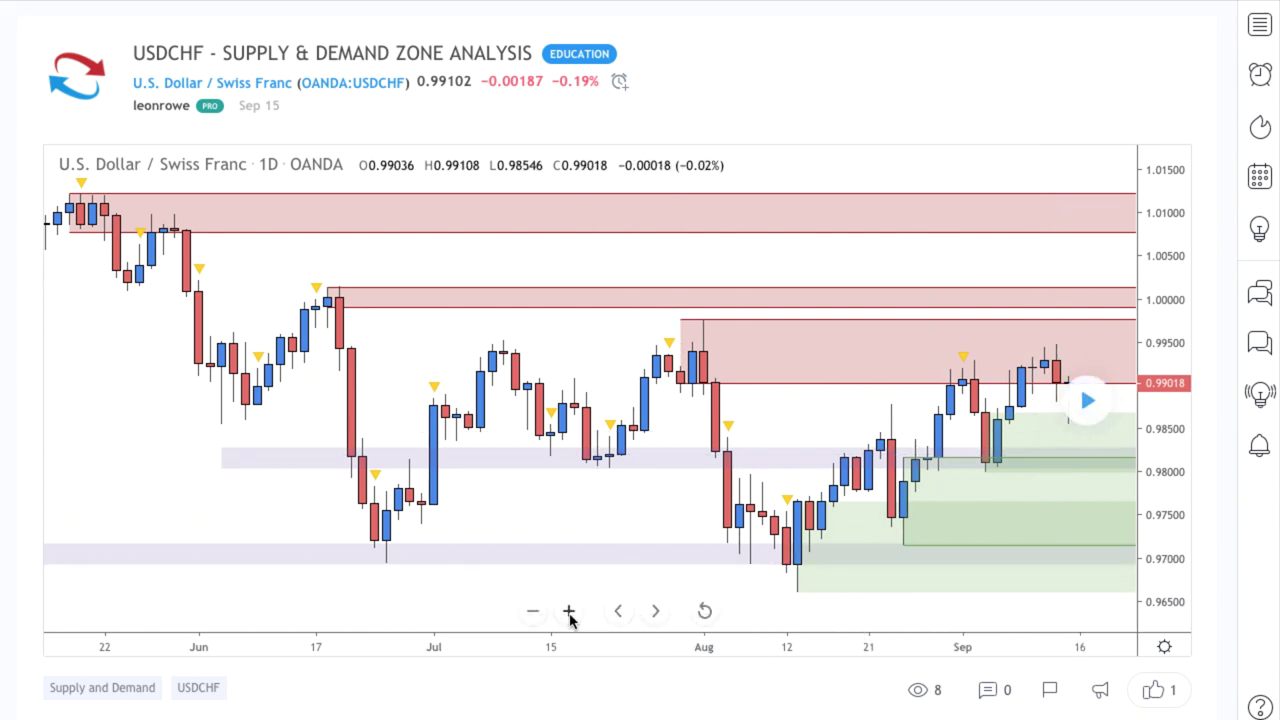
left_click(569, 612)
left_click(1086, 400)
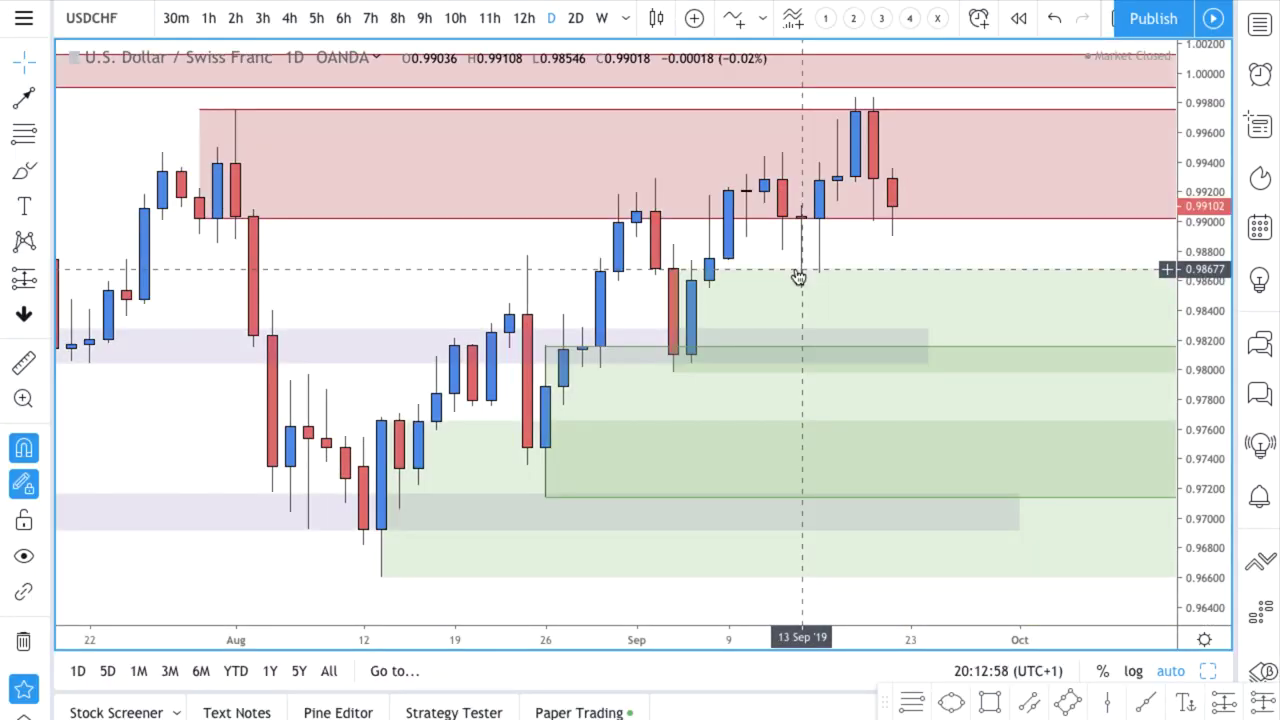
Draw a trial zigzag line from the last candle via 0.9964 to 0.9893, then undo it.
left_click_drag(800, 277, 886, 323)
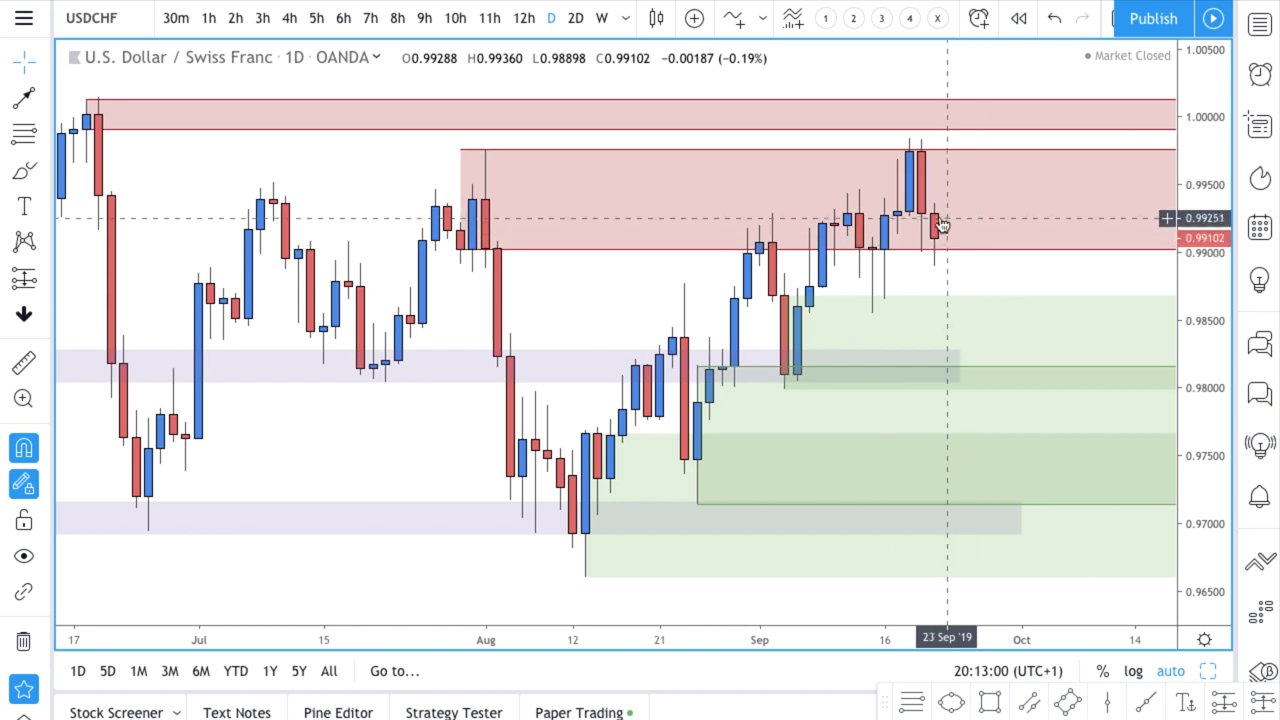
left_click(17, 103)
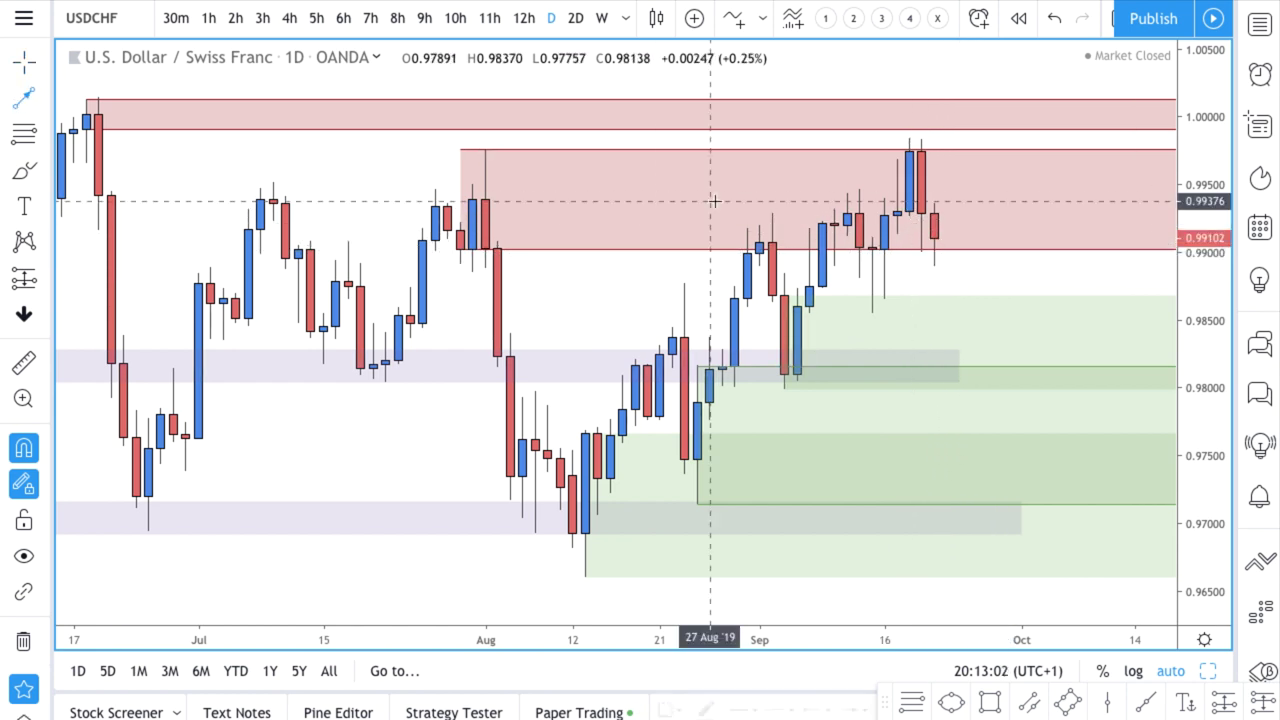
left_click(933, 238)
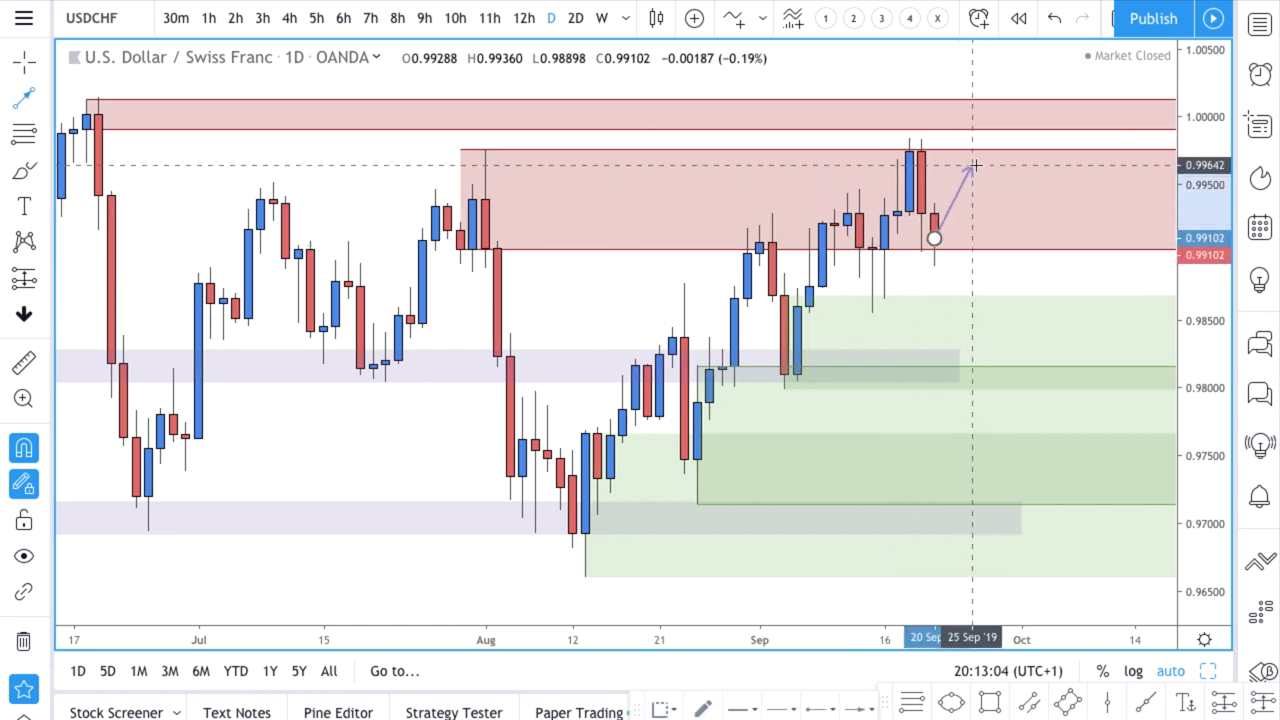
left_click(971, 165)
left_click(1034, 261)
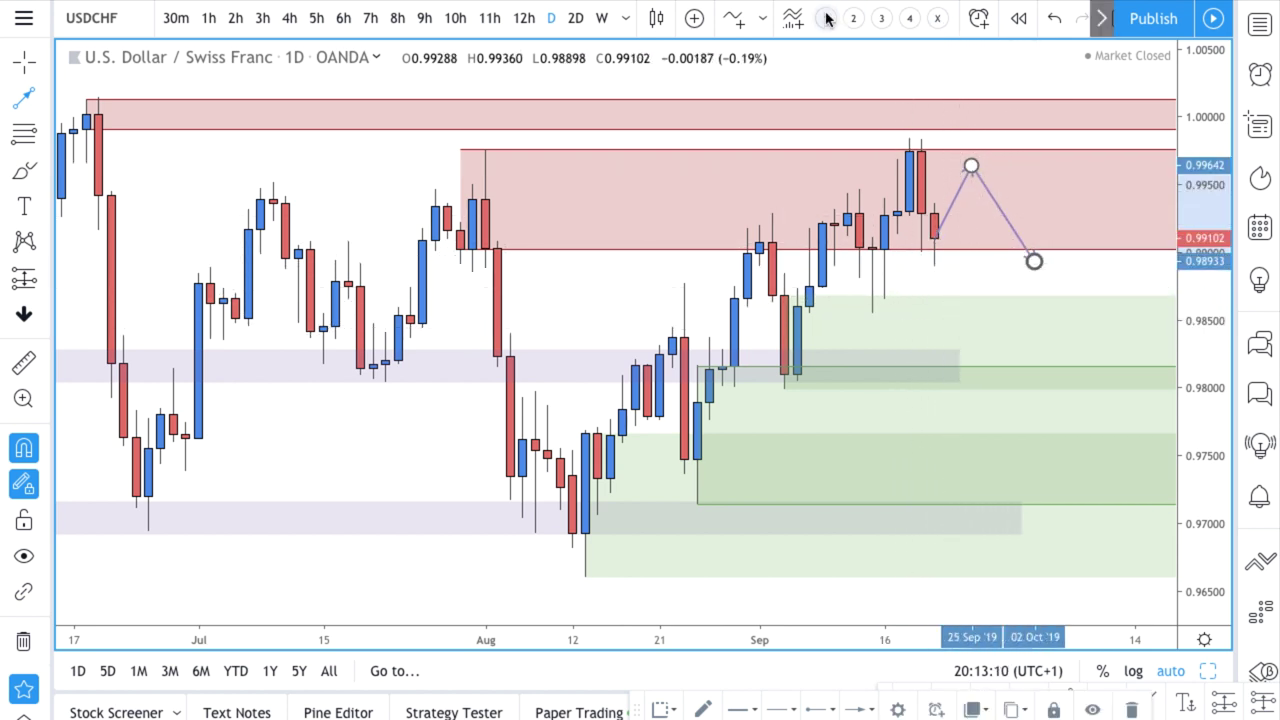
left_click(1053, 20)
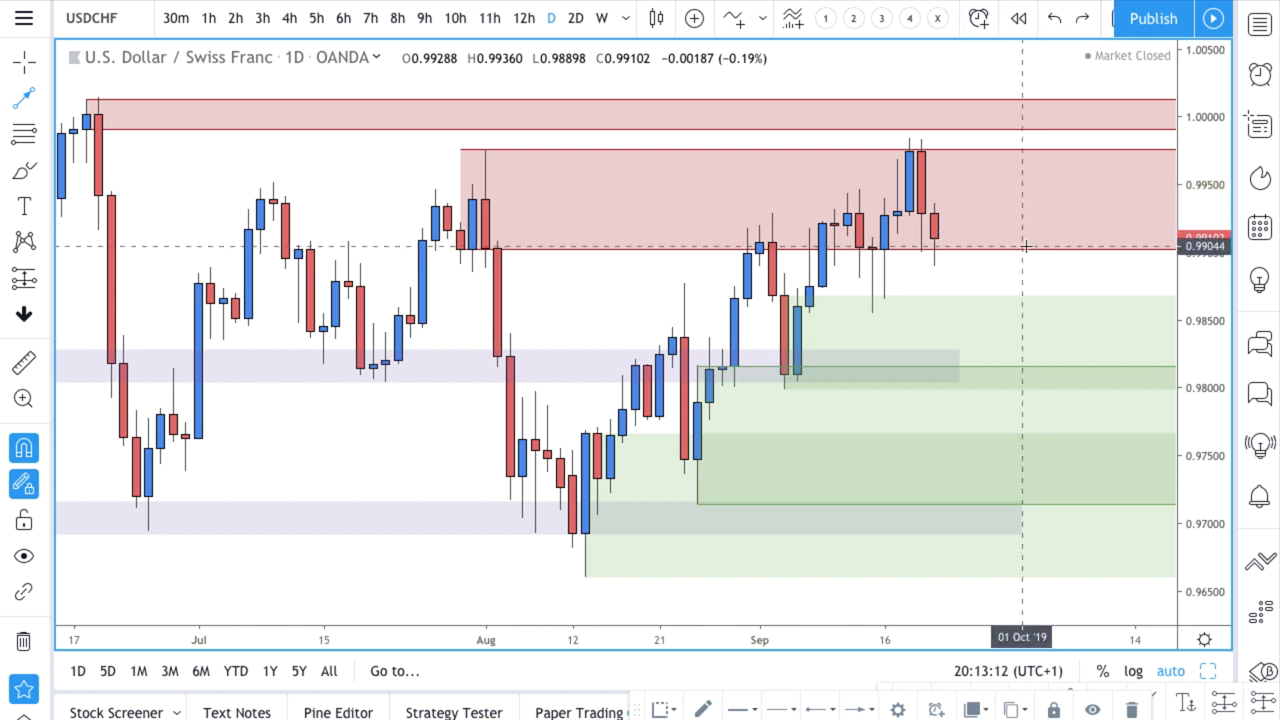
Draw an arrow from the latest candle down to about 0.9824, then back near 0.9910.
left_click(933, 238)
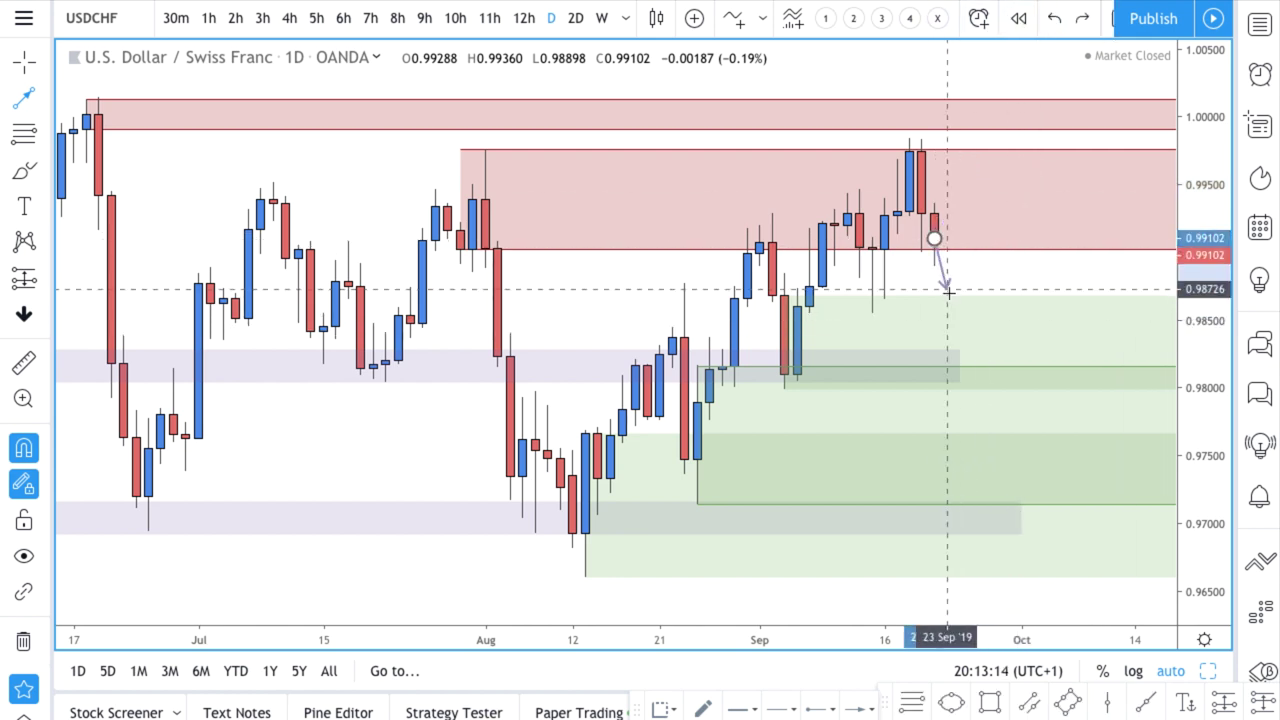
left_click(959, 355)
double_click(1046, 240)
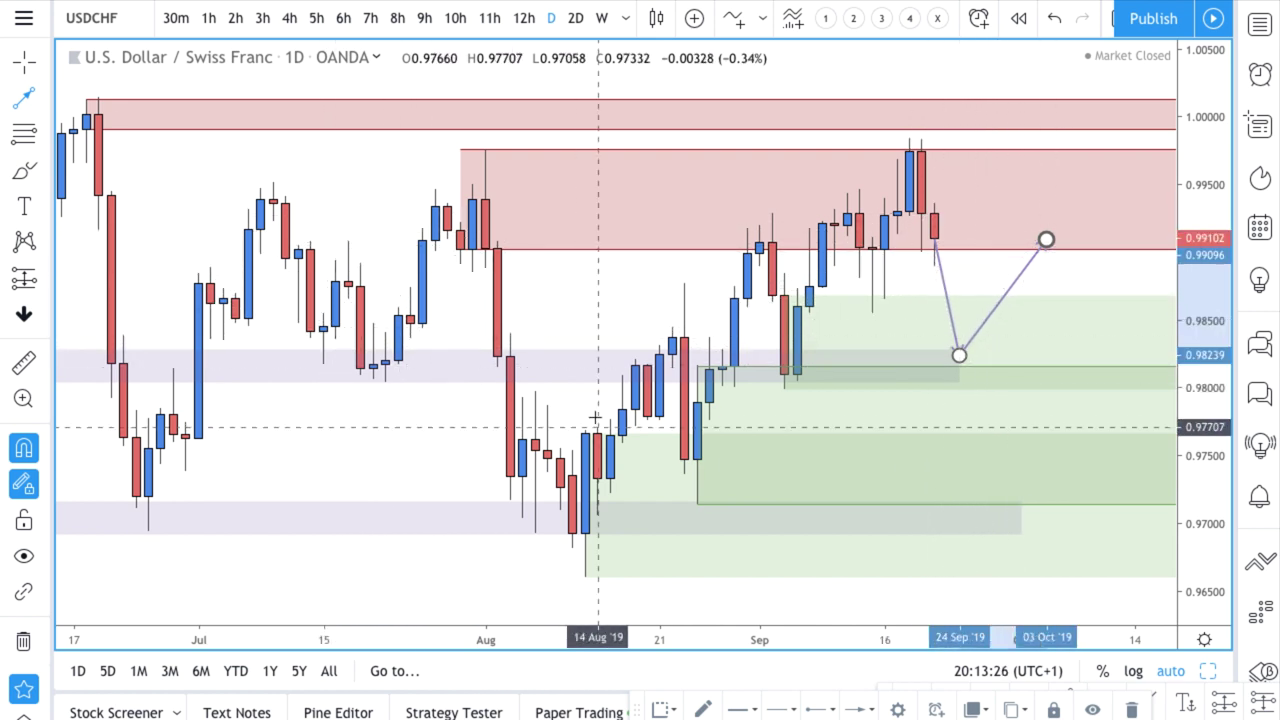
scroll(597, 416, "down", 2)
scroll(597, 416, "down", 2)
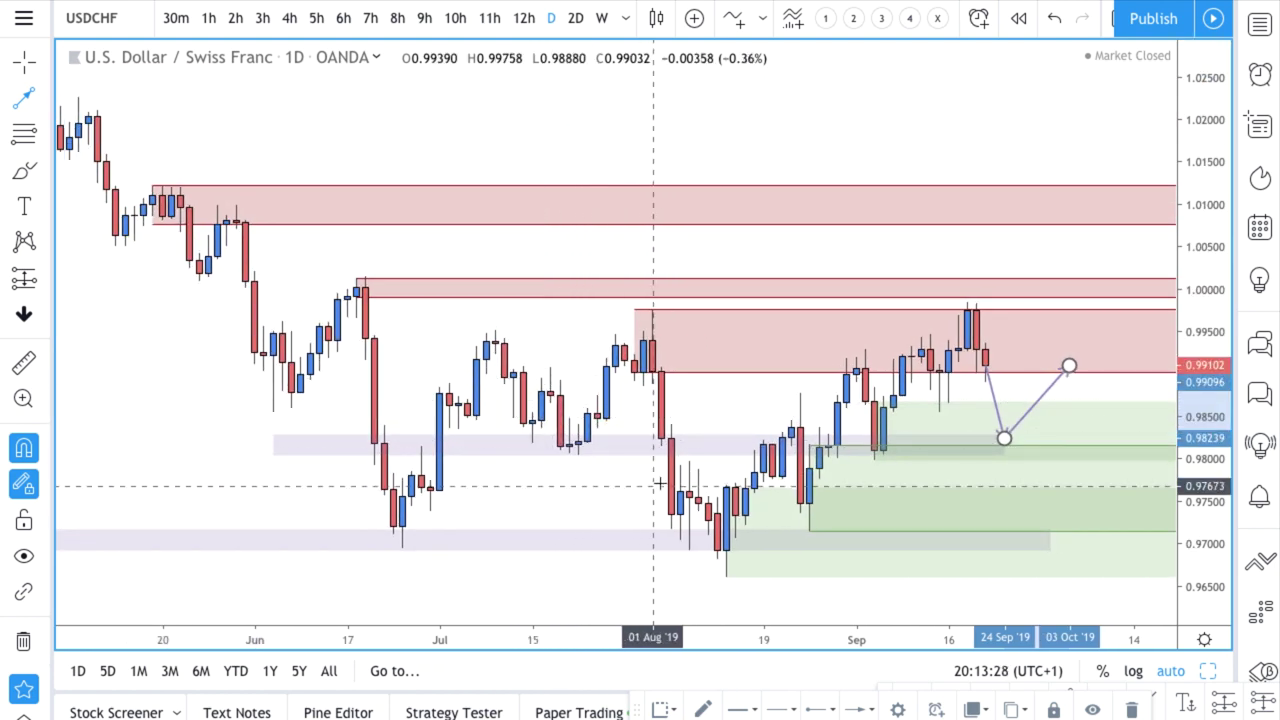
scroll(1020, 443, "up", 2)
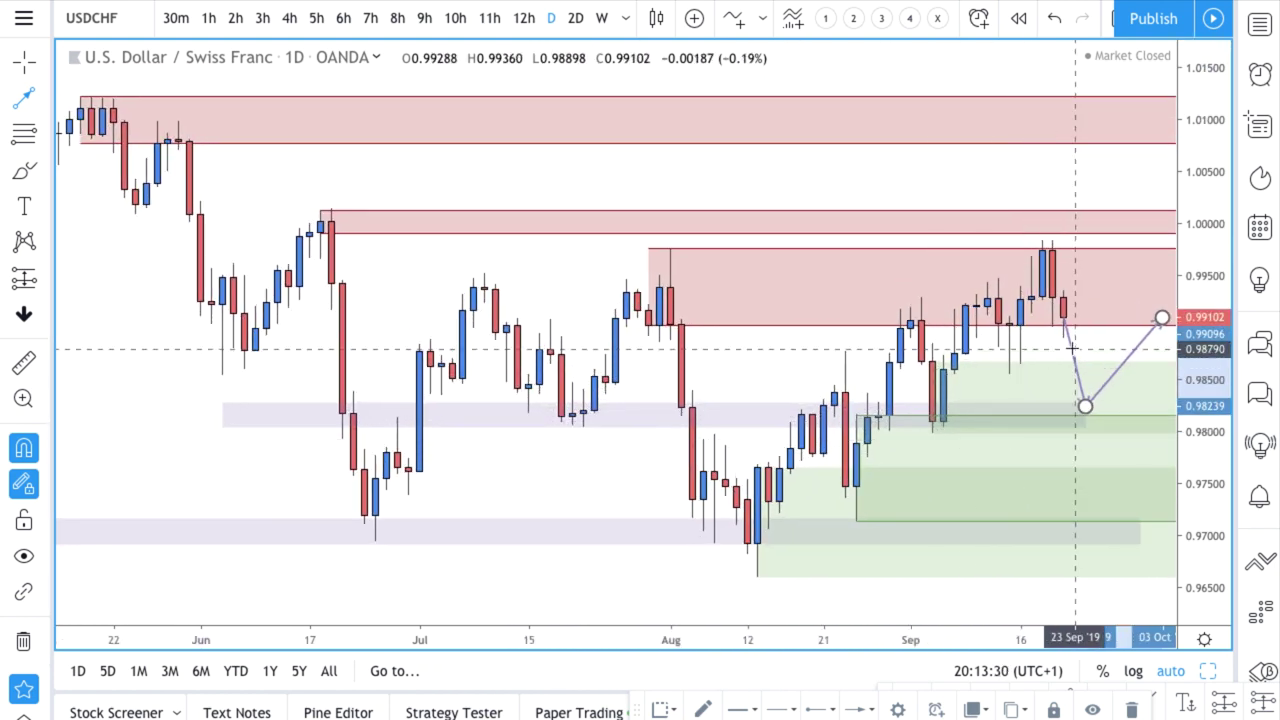
scroll(968, 476, "up", 1)
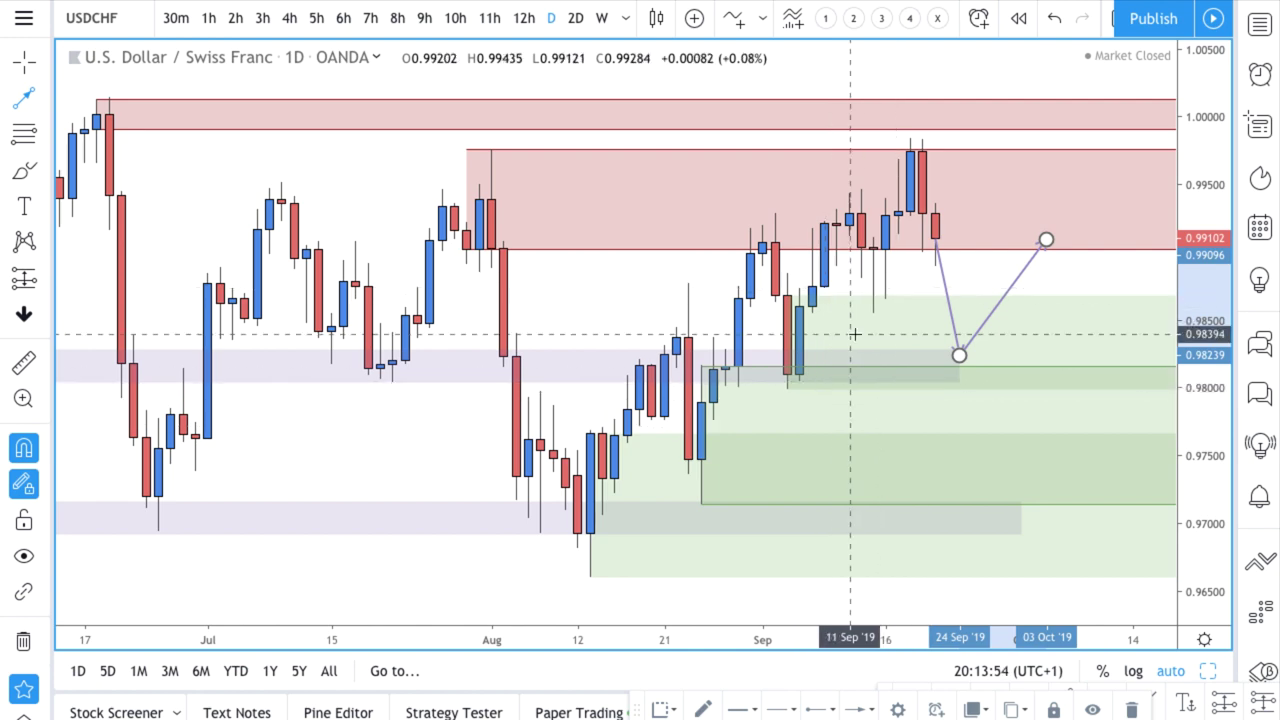
scroll(870, 335, "up", 3)
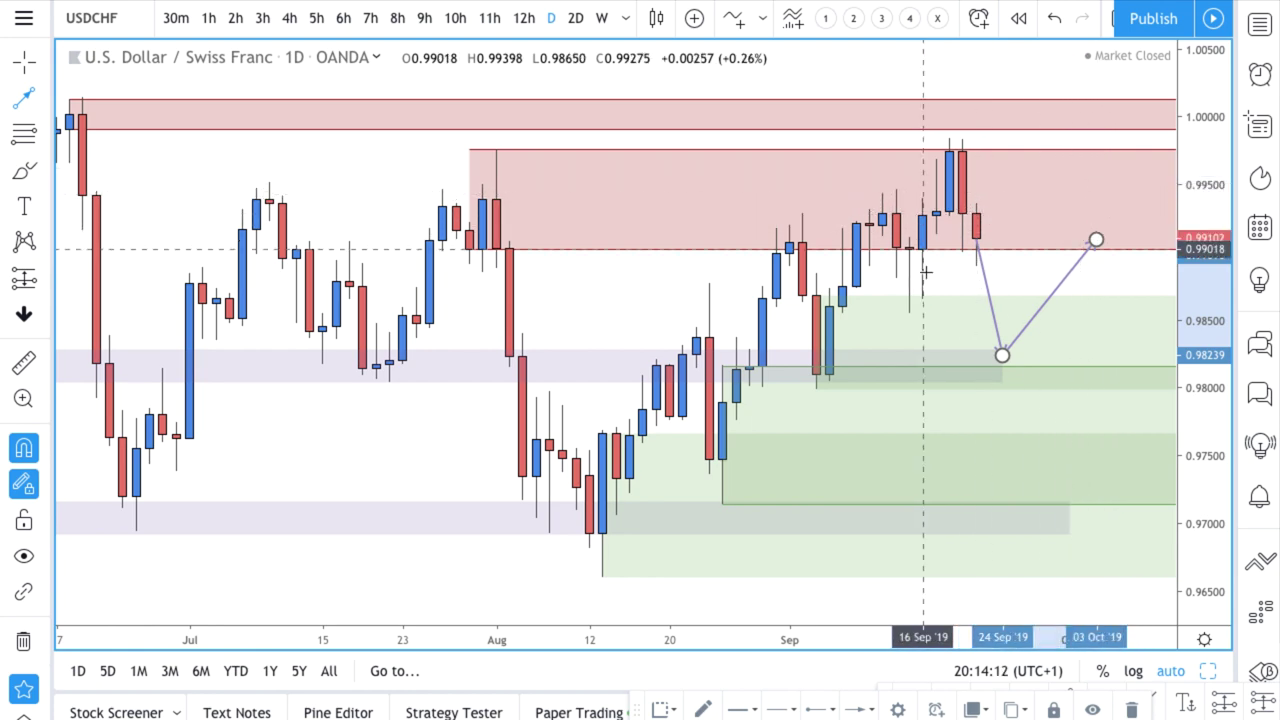
scroll(952, 204, "down", 4)
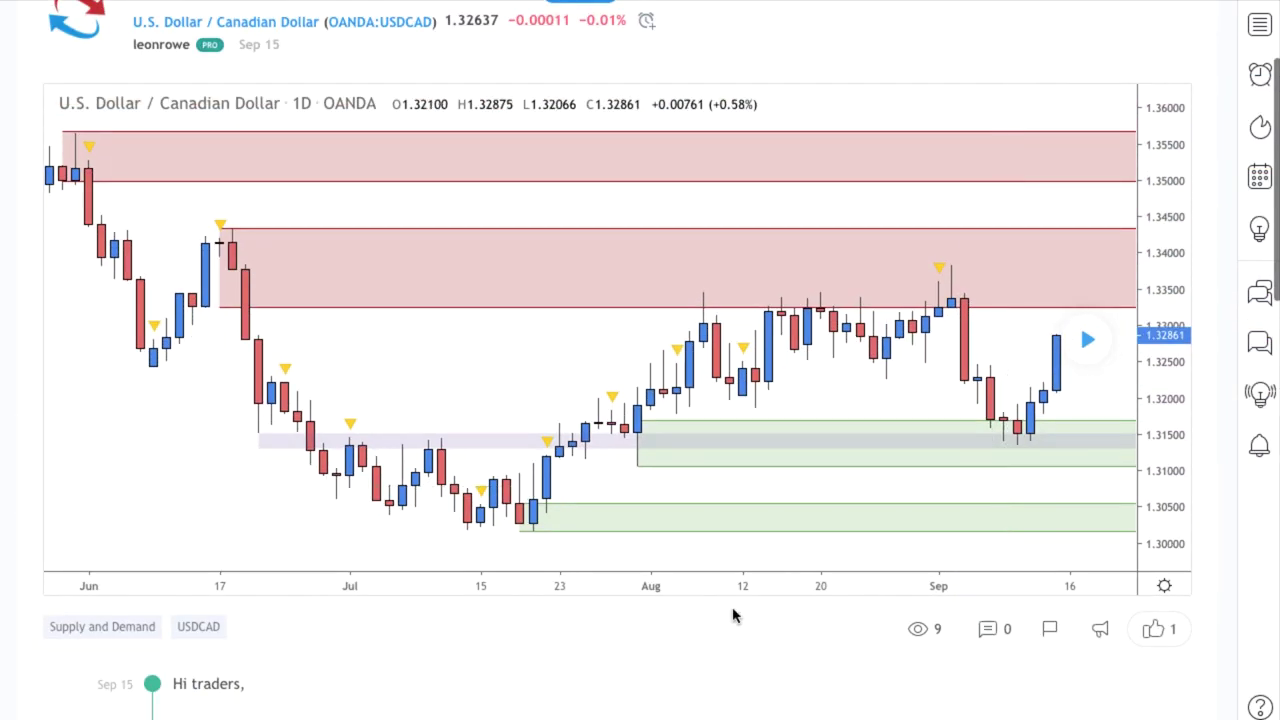
Zoom in twice on the published USDCAD idea chart and load its newer bars.
left_click(569, 555)
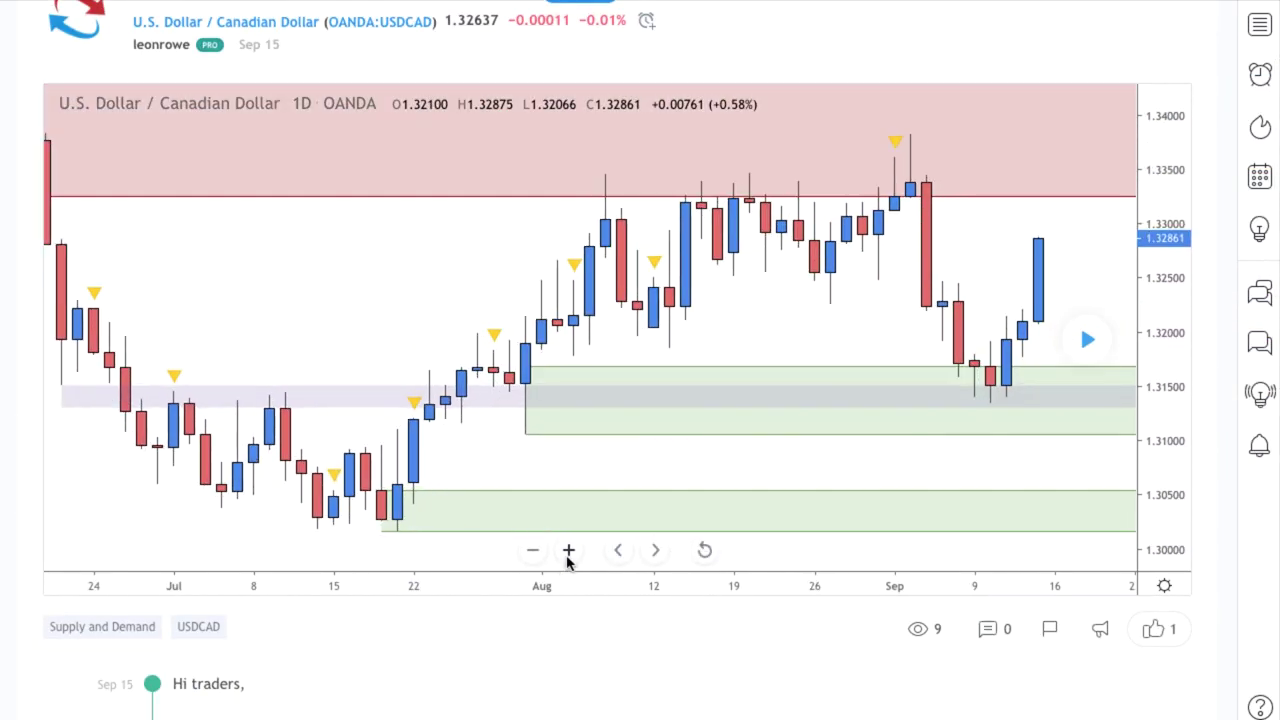
left_click(568, 561)
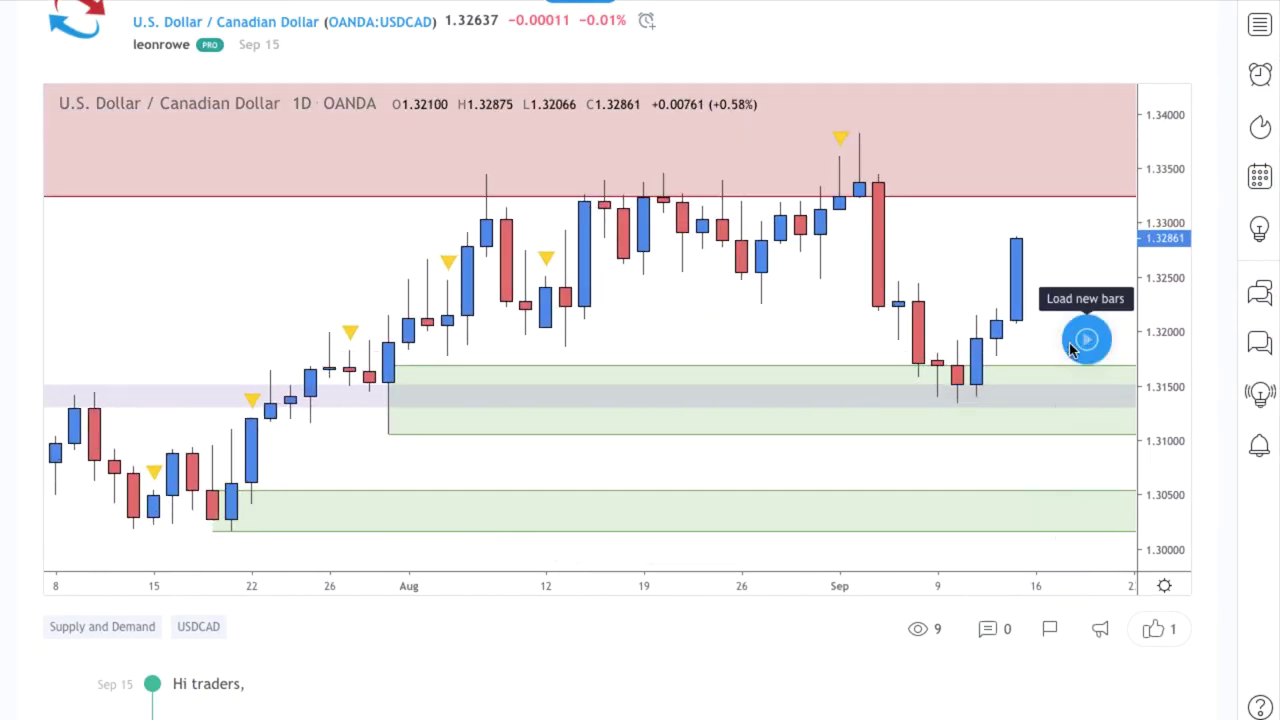
left_click(1086, 340)
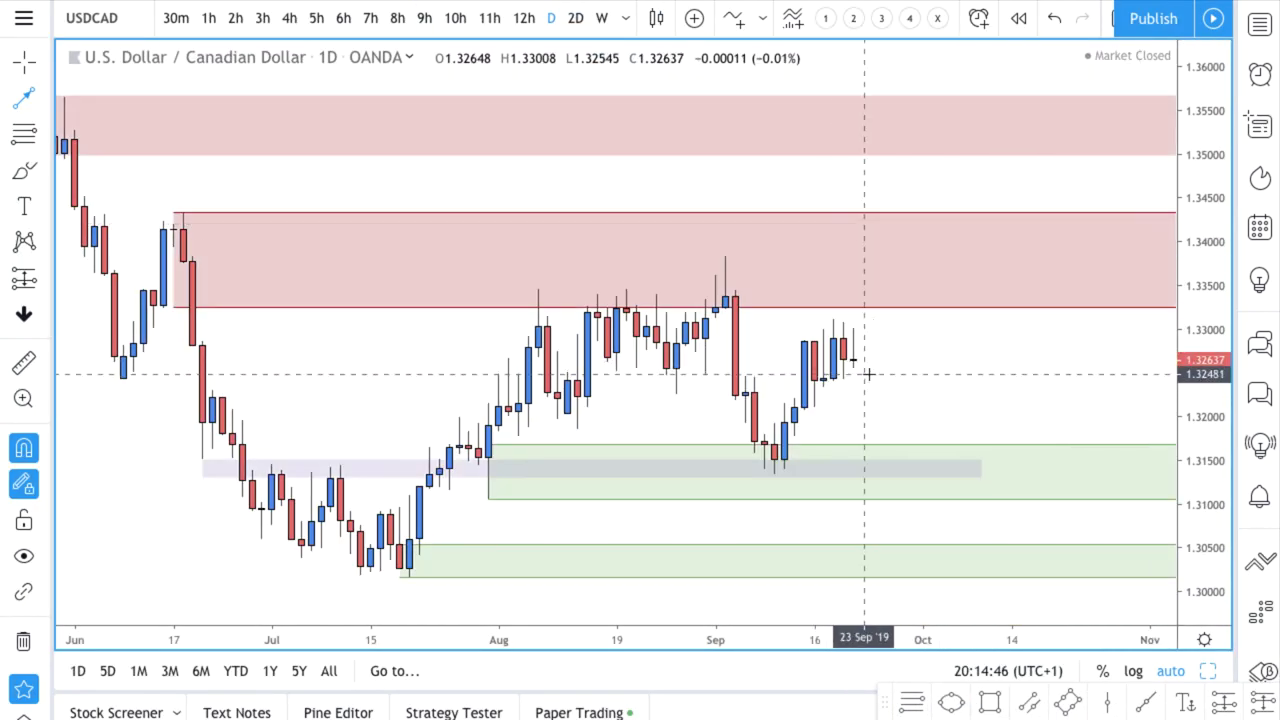
Draw an arrow from the last candle up to 1.3369 in the supply zone, then down to 1.3246.
left_click(44, 97)
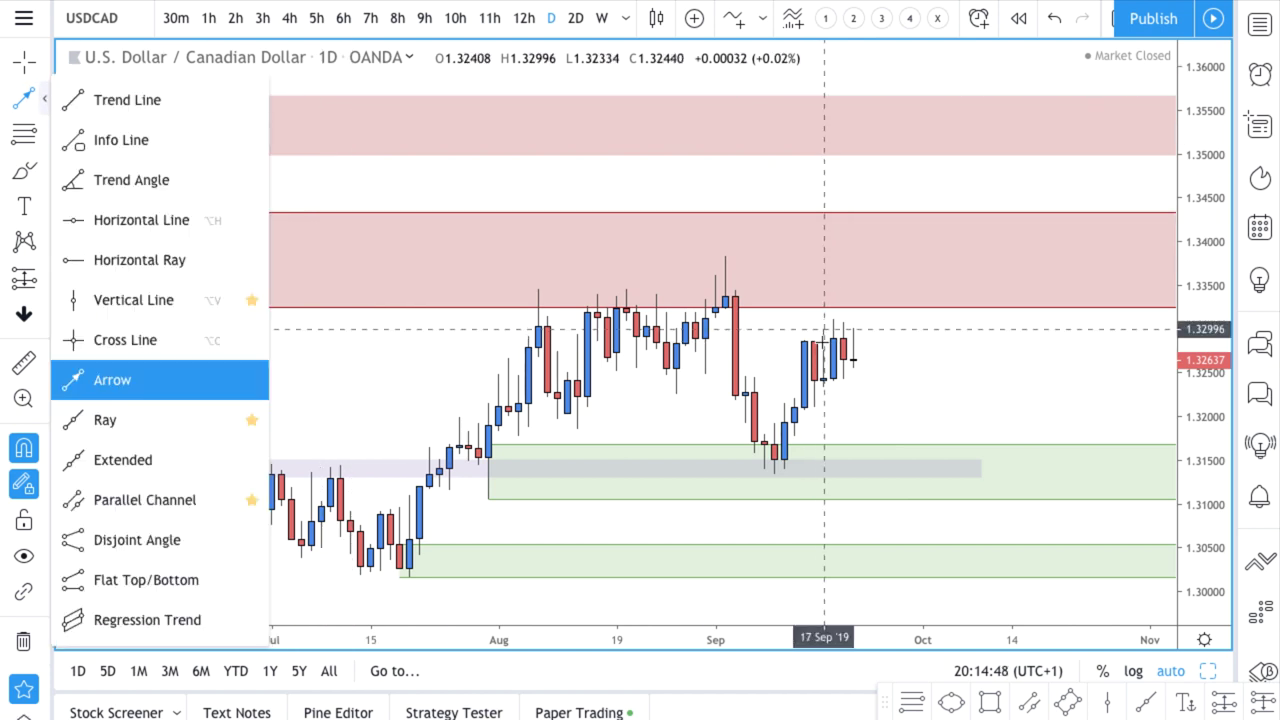
left_click(862, 350)
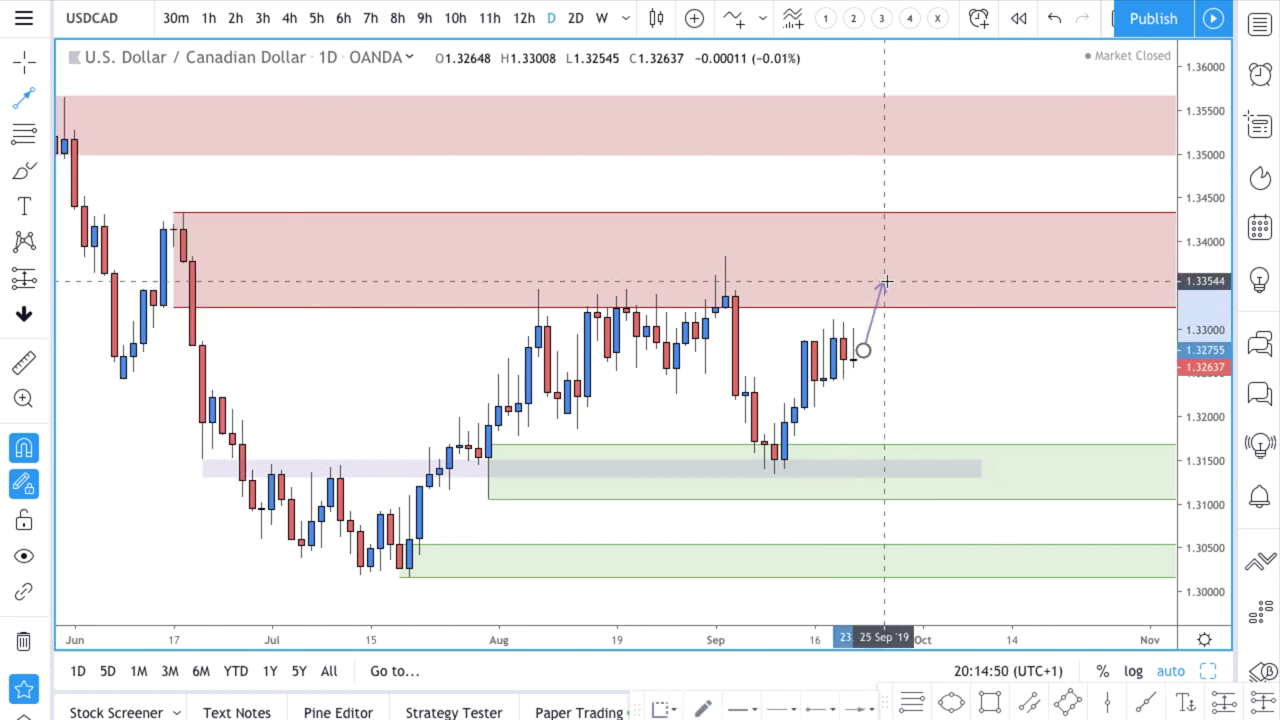
left_click(891, 269)
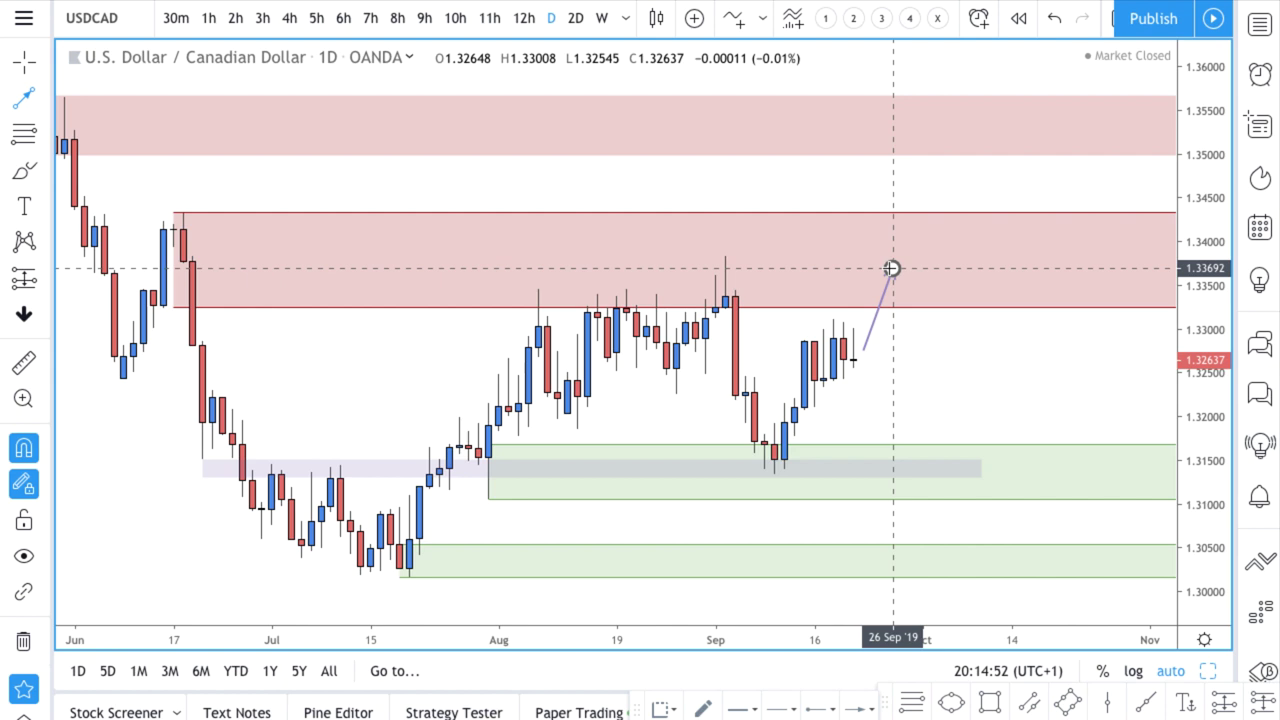
left_click(942, 376)
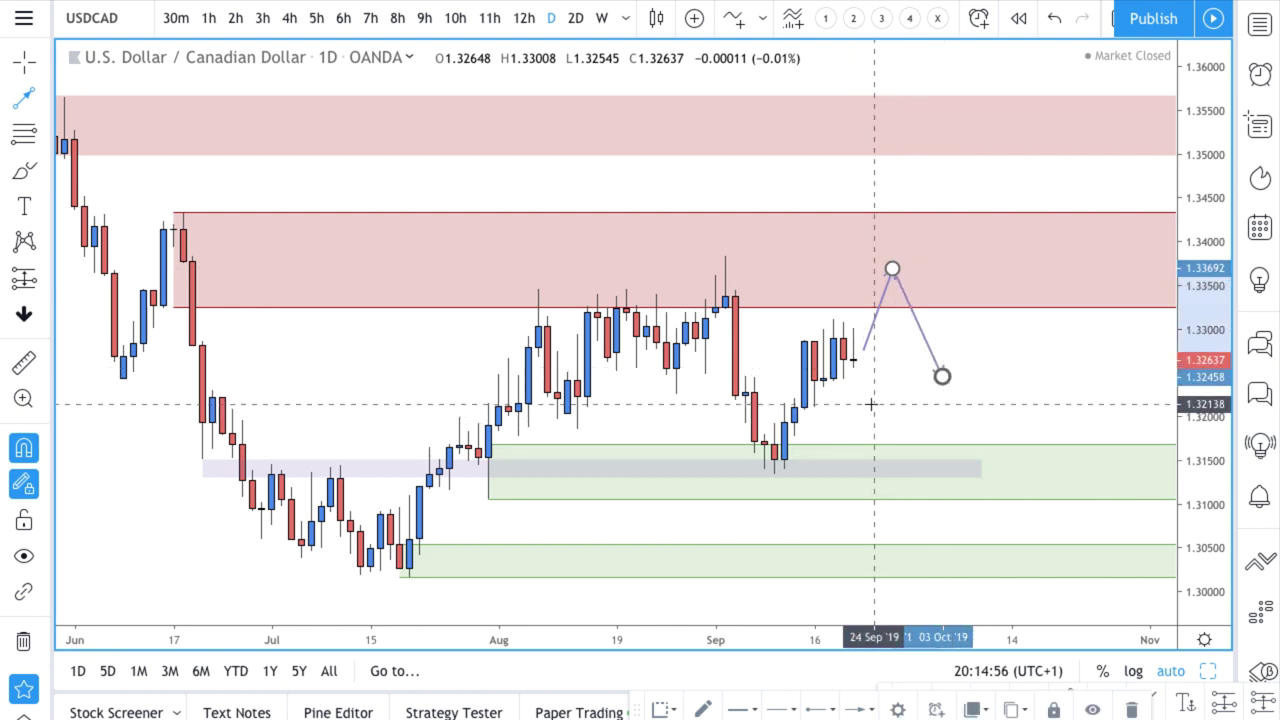
scroll(914, 394, "up", 3)
scroll(914, 394, "up", 3)
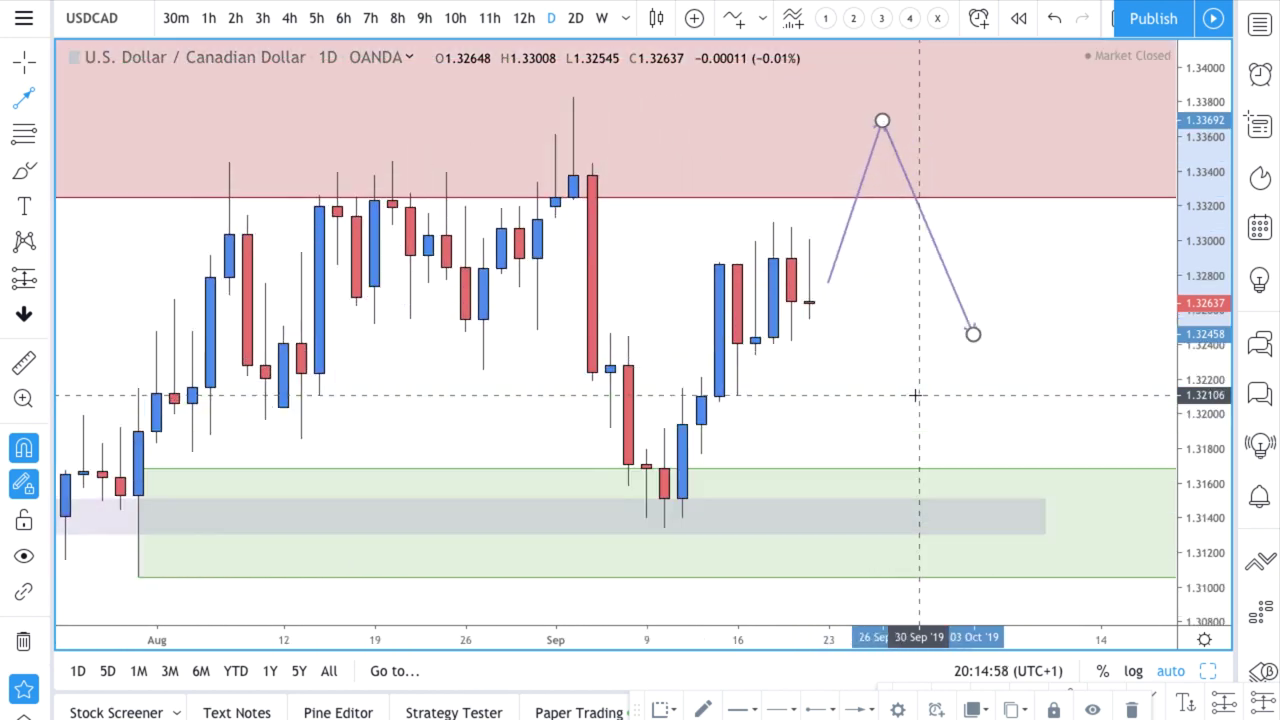
left_click(25, 133)
Draw a zone from 17 Sep down to about 1.3233 and give it the green demand style.
left_click(673, 284)
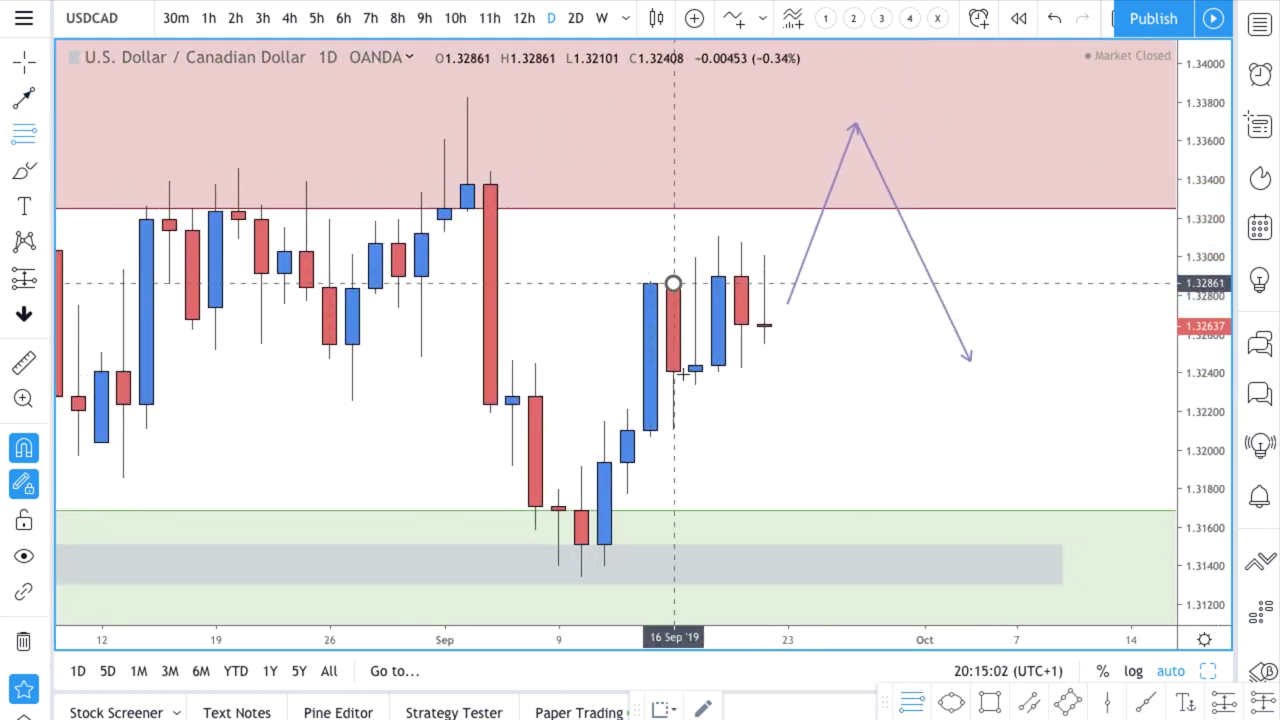
left_click(686, 430)
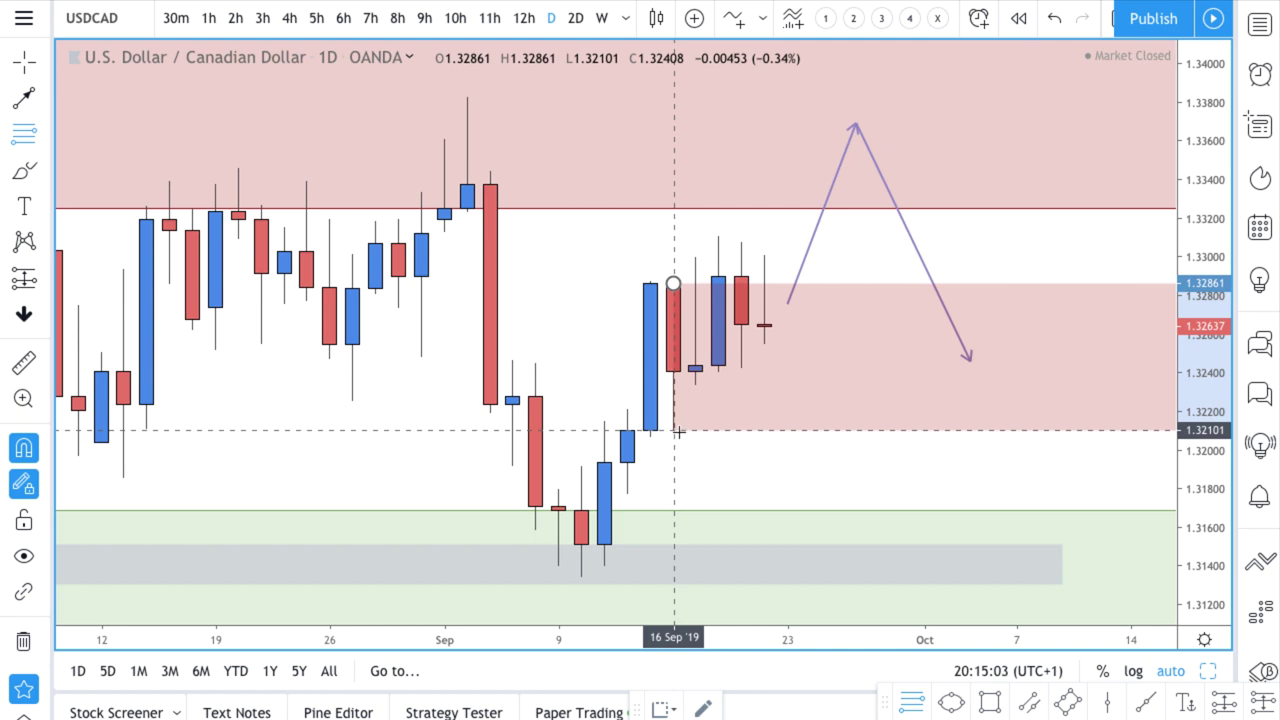
left_click(655, 708)
left_click(686, 554)
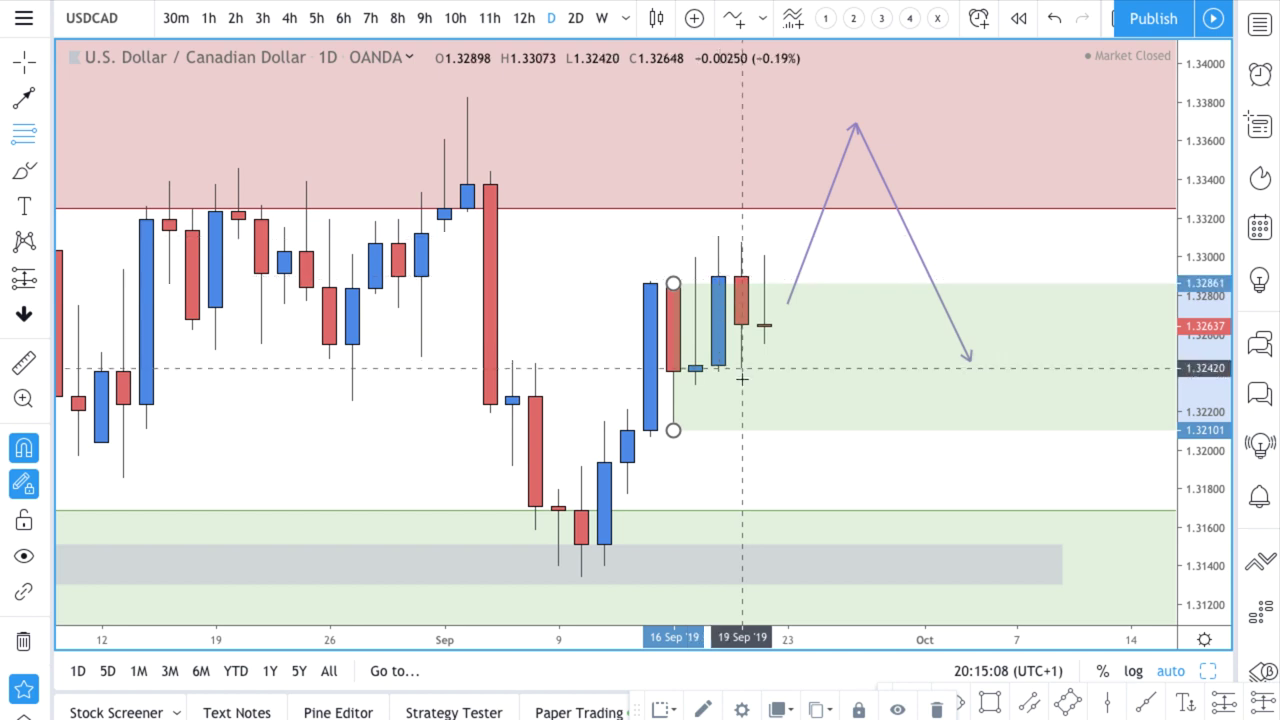
Mark a new rectangle zone at 1.3199–1.3218 from late July, then switch to the 1-hour chart.
scroll(885, 404, "down", 3)
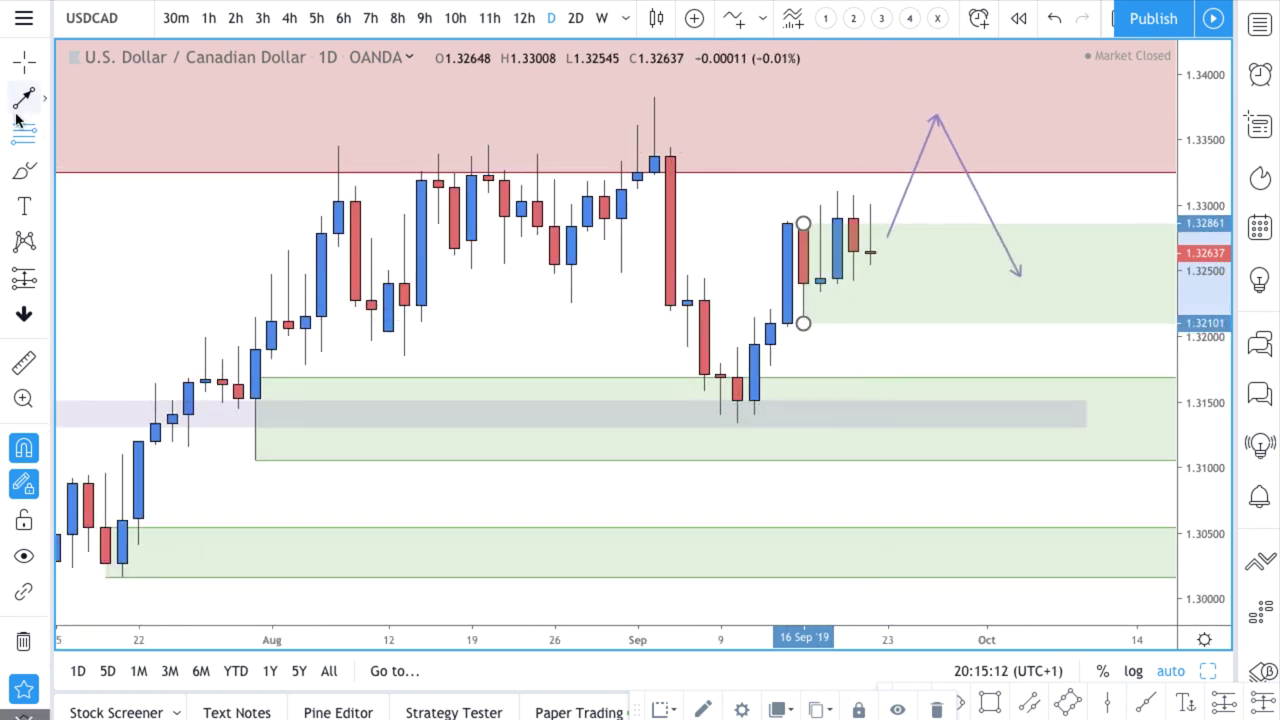
left_click(40, 165)
left_click(110, 210)
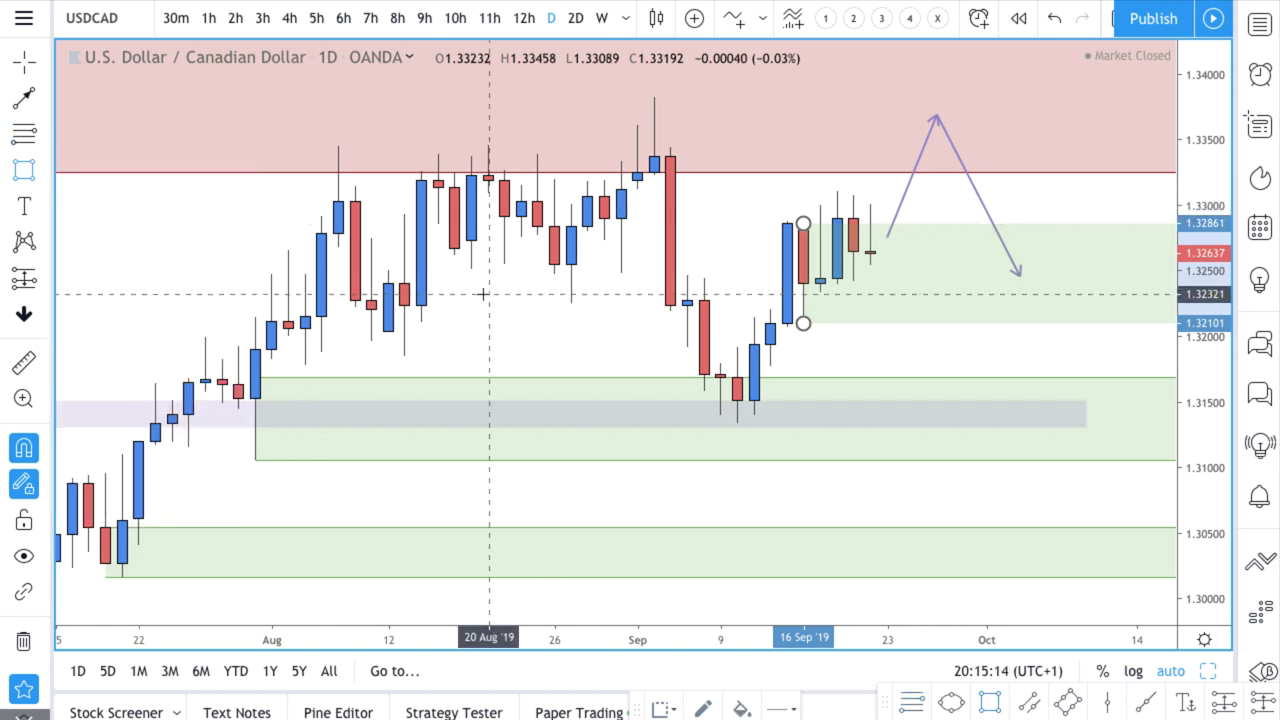
left_click(205, 337)
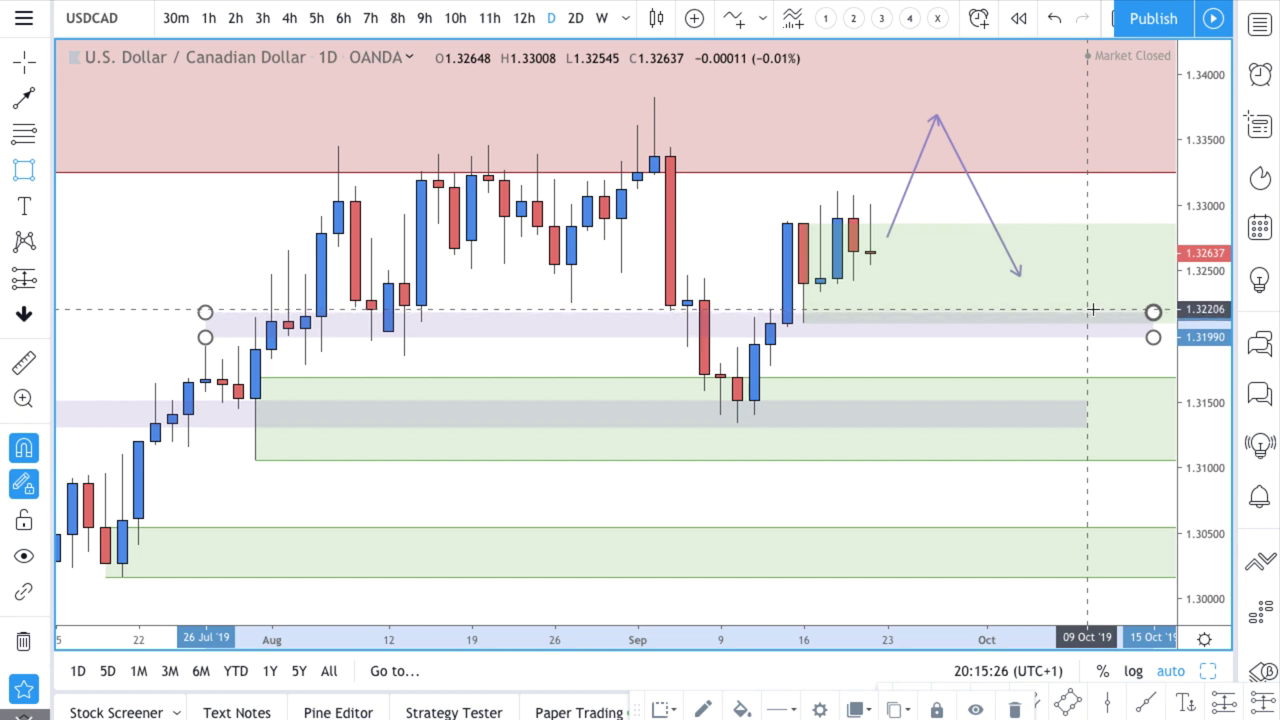
scroll(1090, 313, "up", 2)
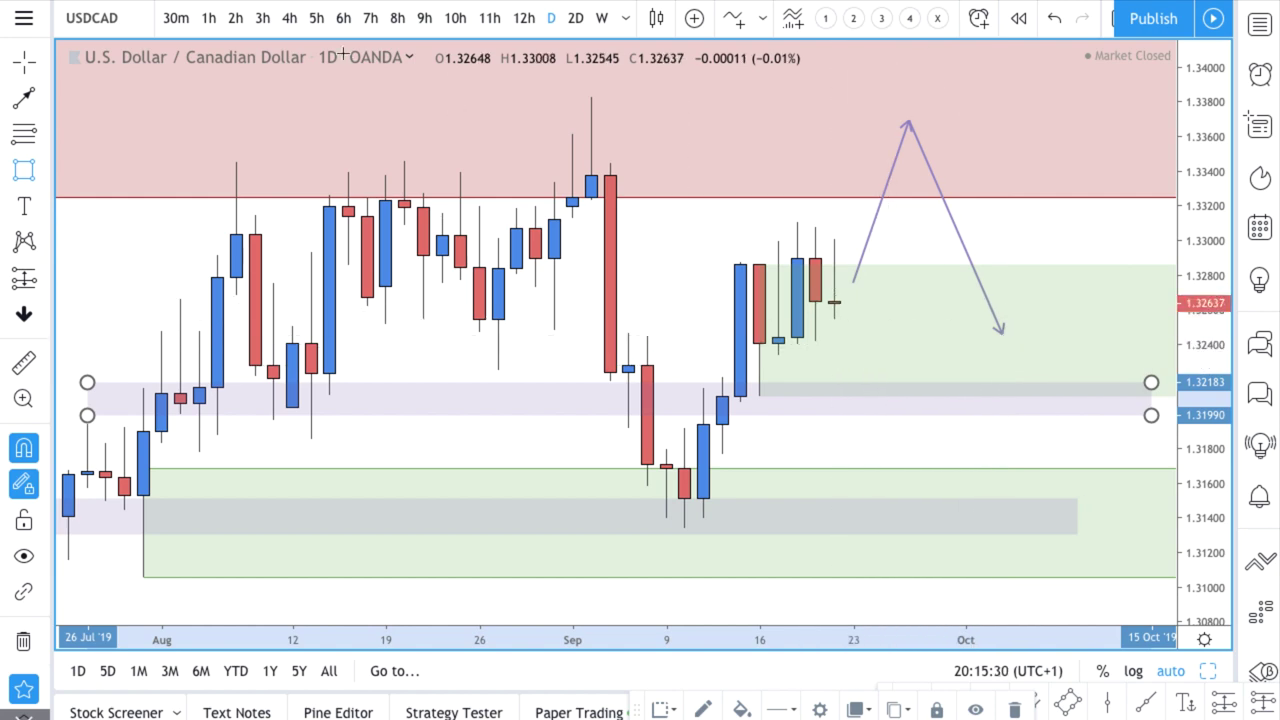
left_click(208, 18)
Review USDCAD on the hourly chart, then return to daily candles.
scroll(706, 313, "down", 4)
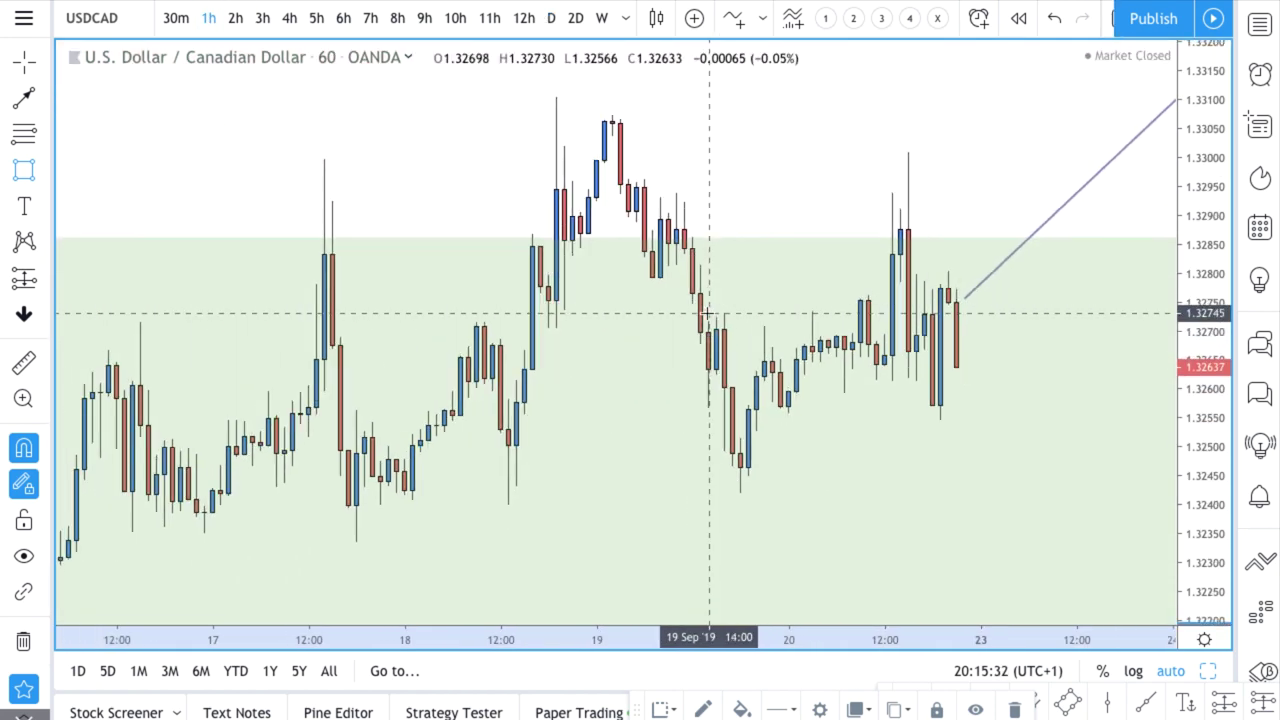
scroll(706, 313, "down", 3)
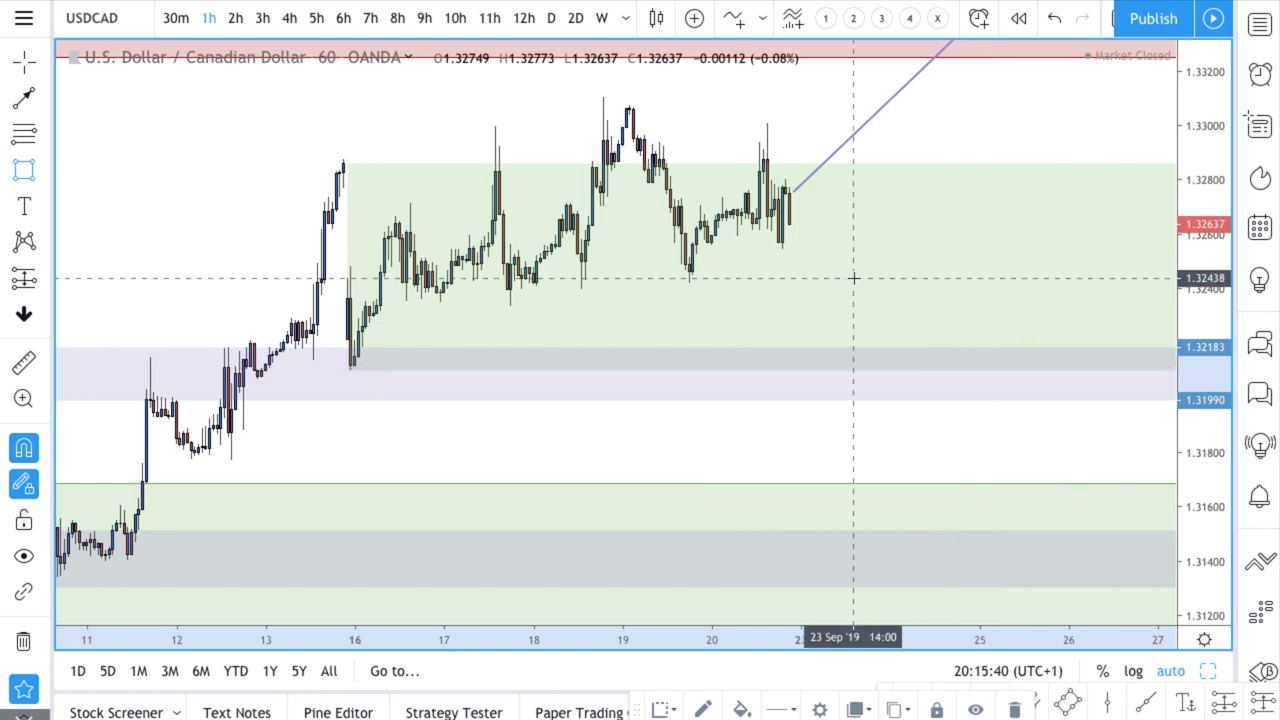
left_click(550, 18)
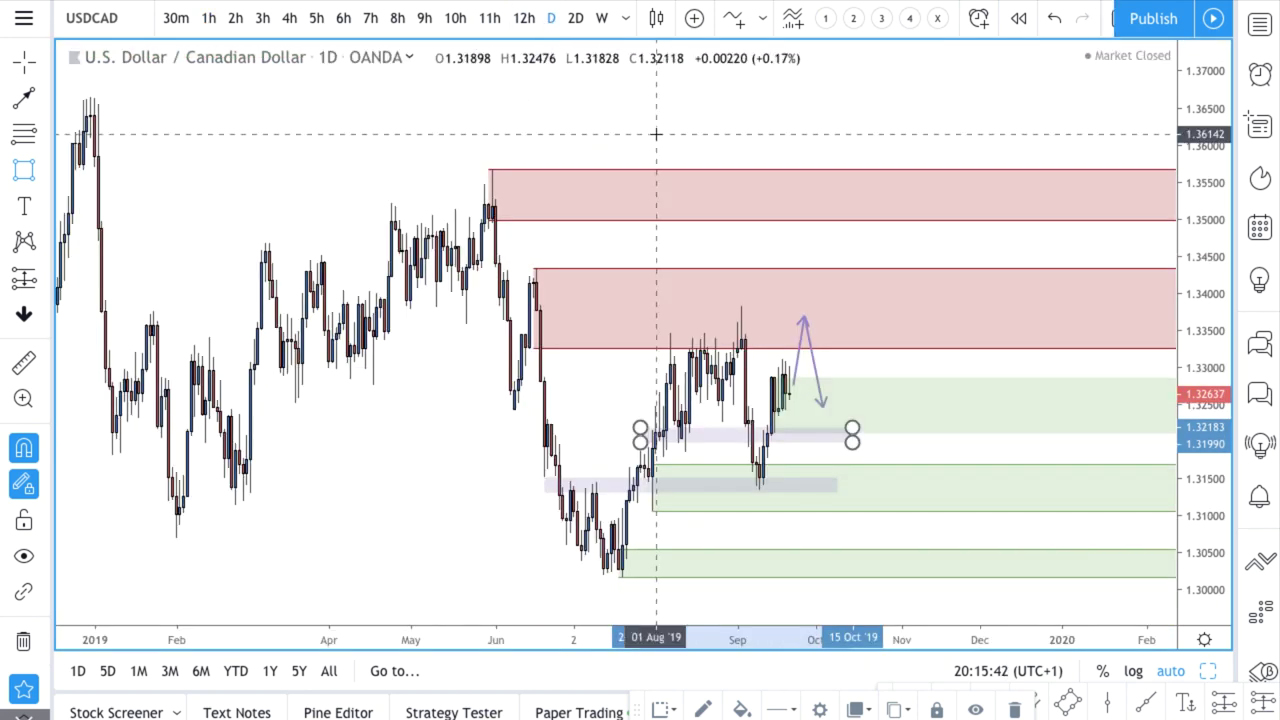
scroll(743, 263, "up", 5)
scroll(743, 263, "up", 4)
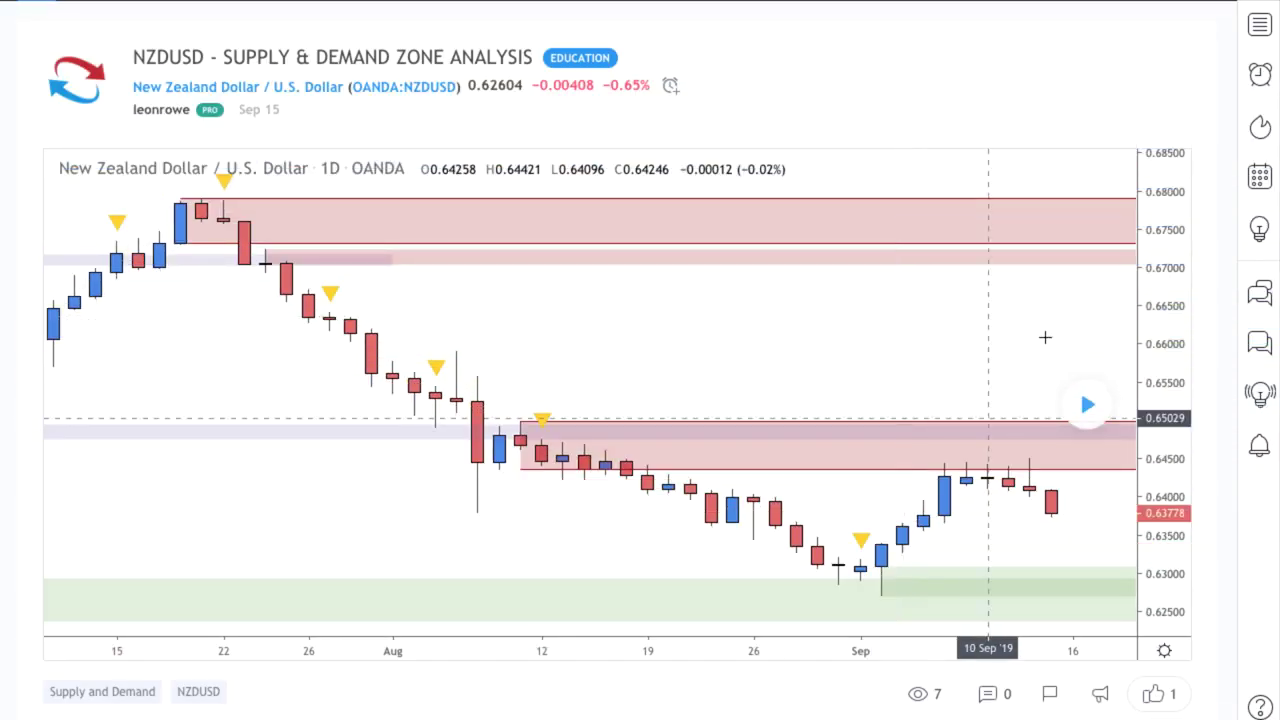
Load the bars printed since the NZDUSD idea was published and zoom in twice on recent candles.
scroll(1088, 287, "down", 2)
scroll(1088, 287, "up", 2)
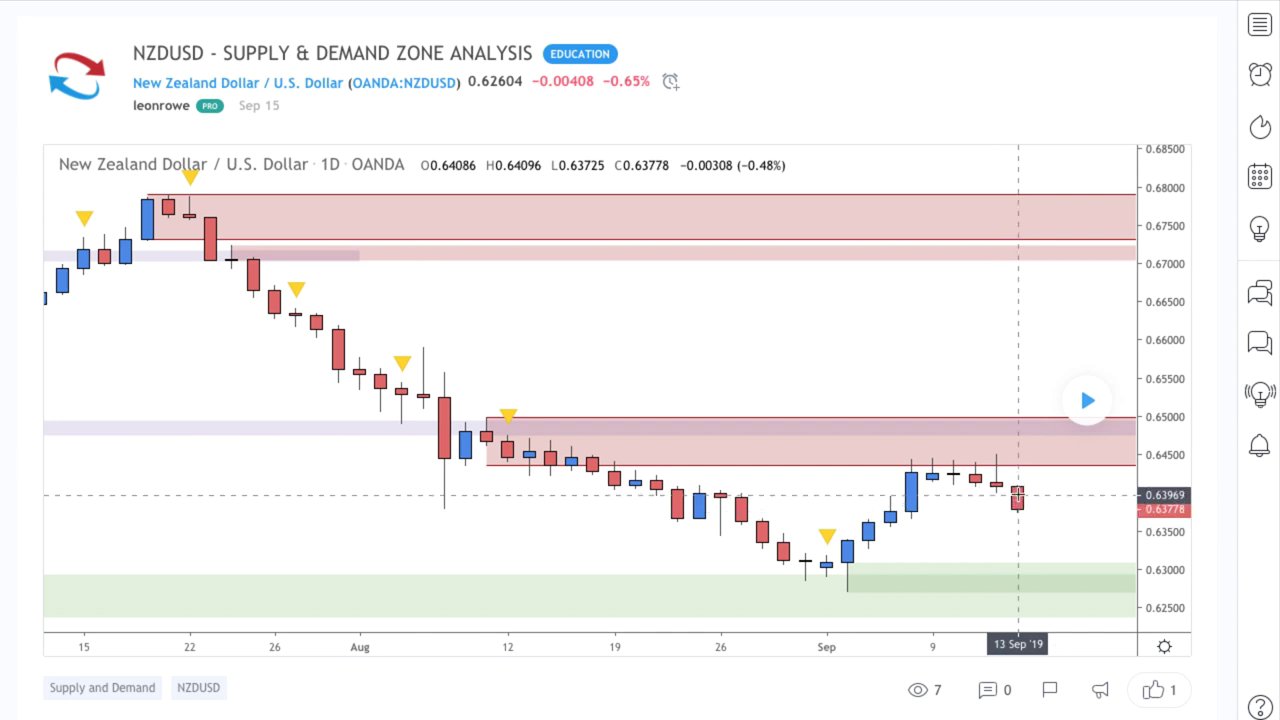
left_click(1087, 401)
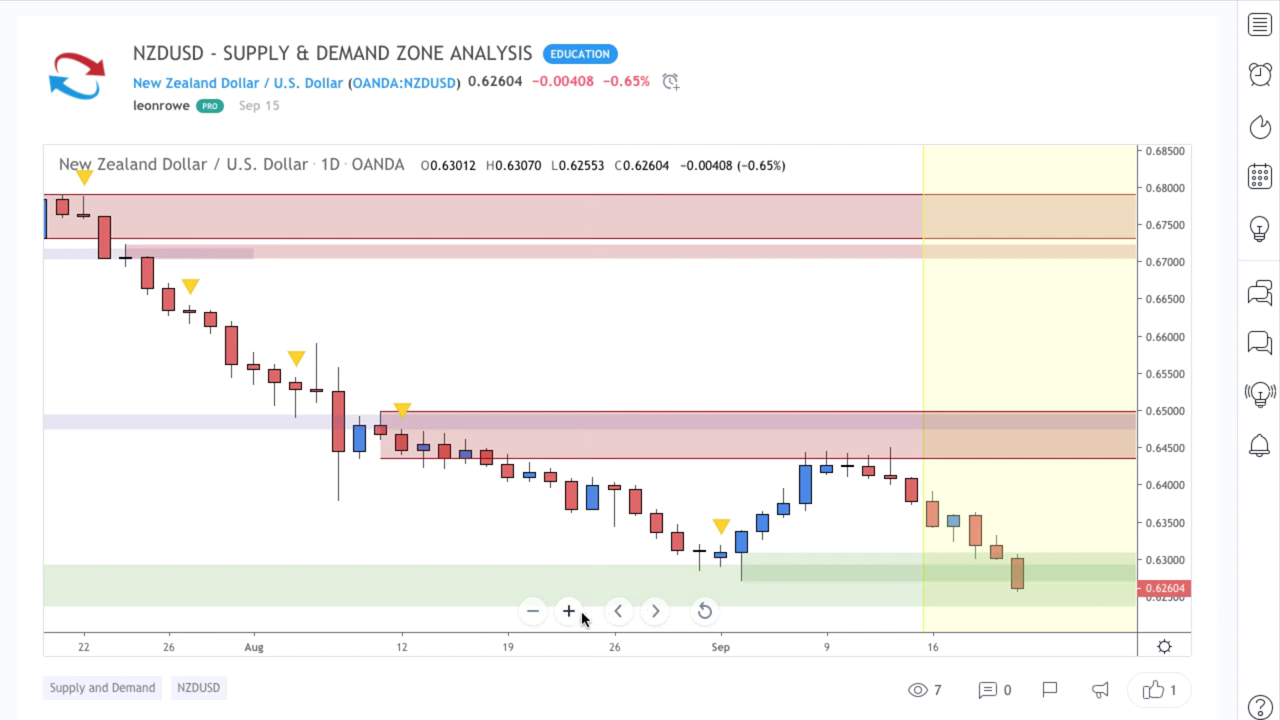
left_click(567, 612)
left_click(567, 612)
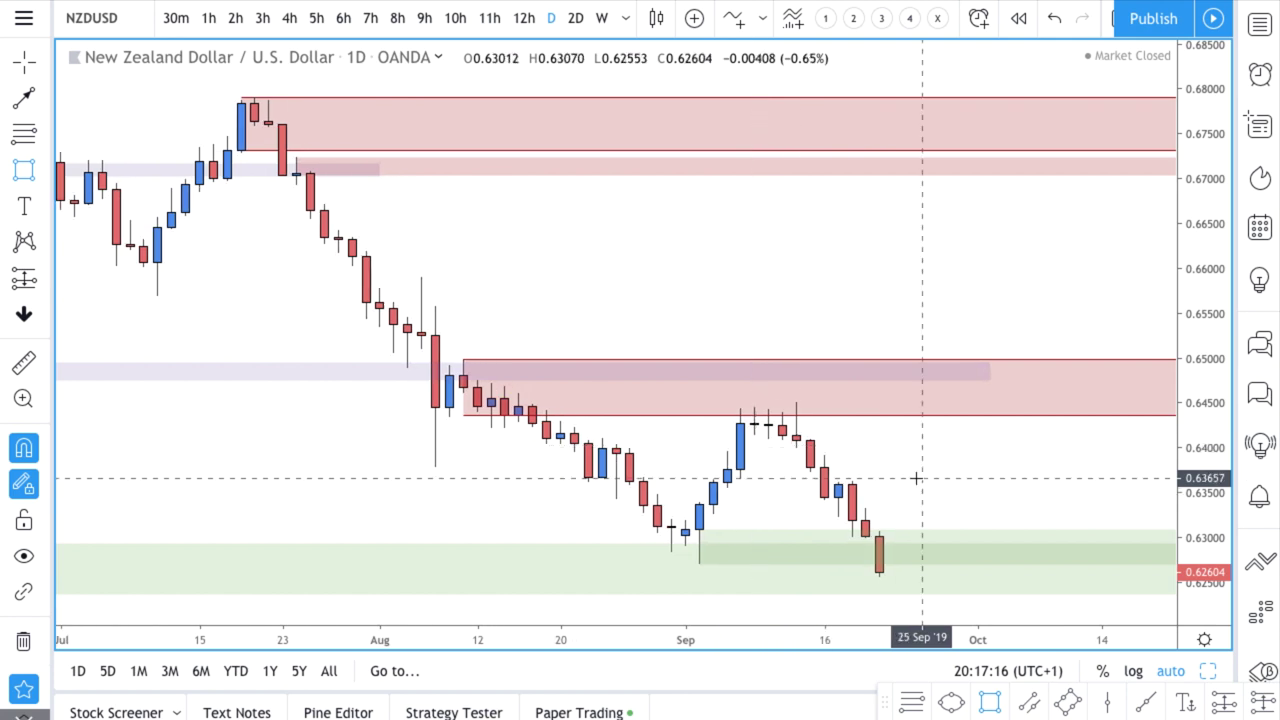
Delete the dark green box and draw a 0.63442–0.63623 zone from 17 Sep styled 1. SUPPLY.
key("Escape")
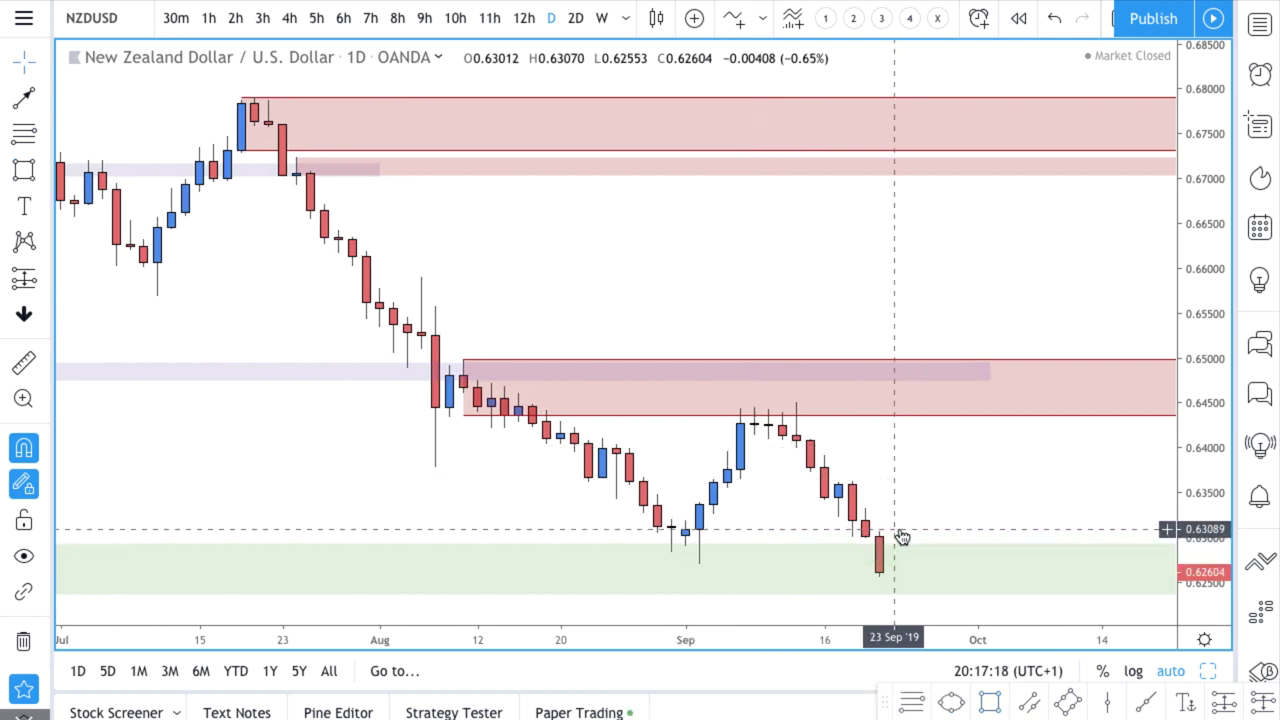
scroll(660, 436, "right", 5)
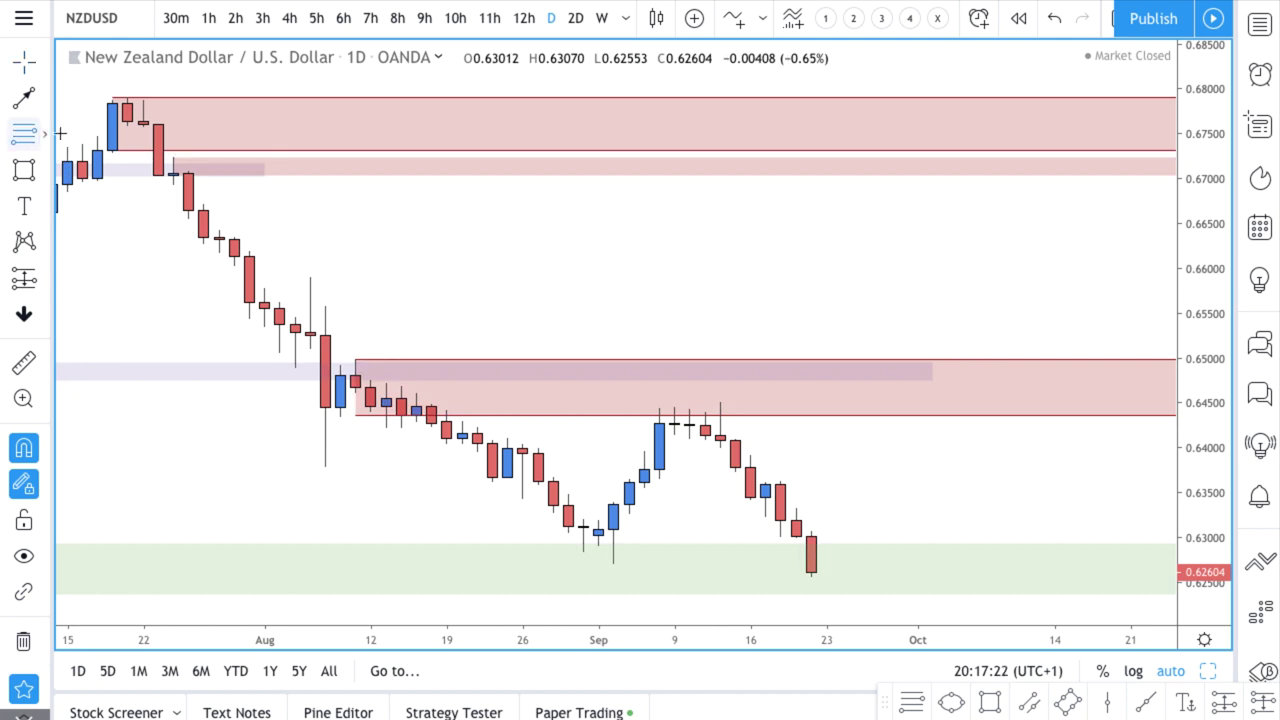
left_click(764, 497)
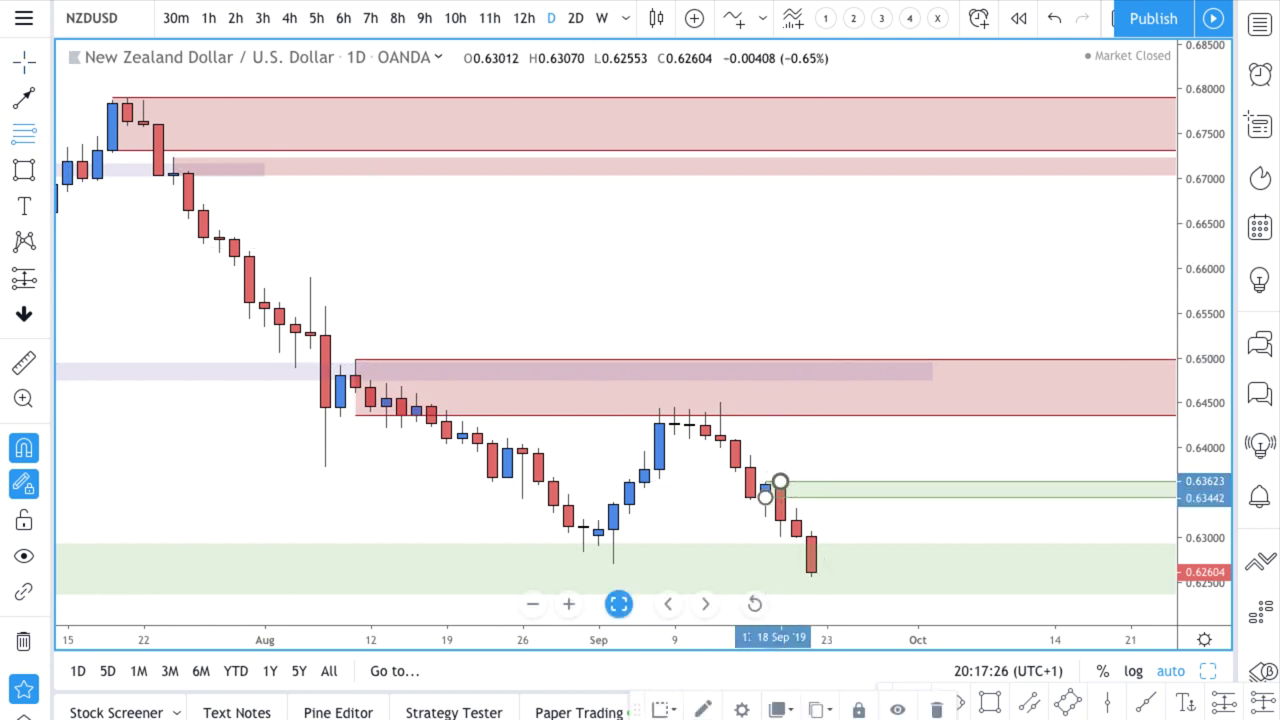
left_click(660, 710)
left_click(712, 526)
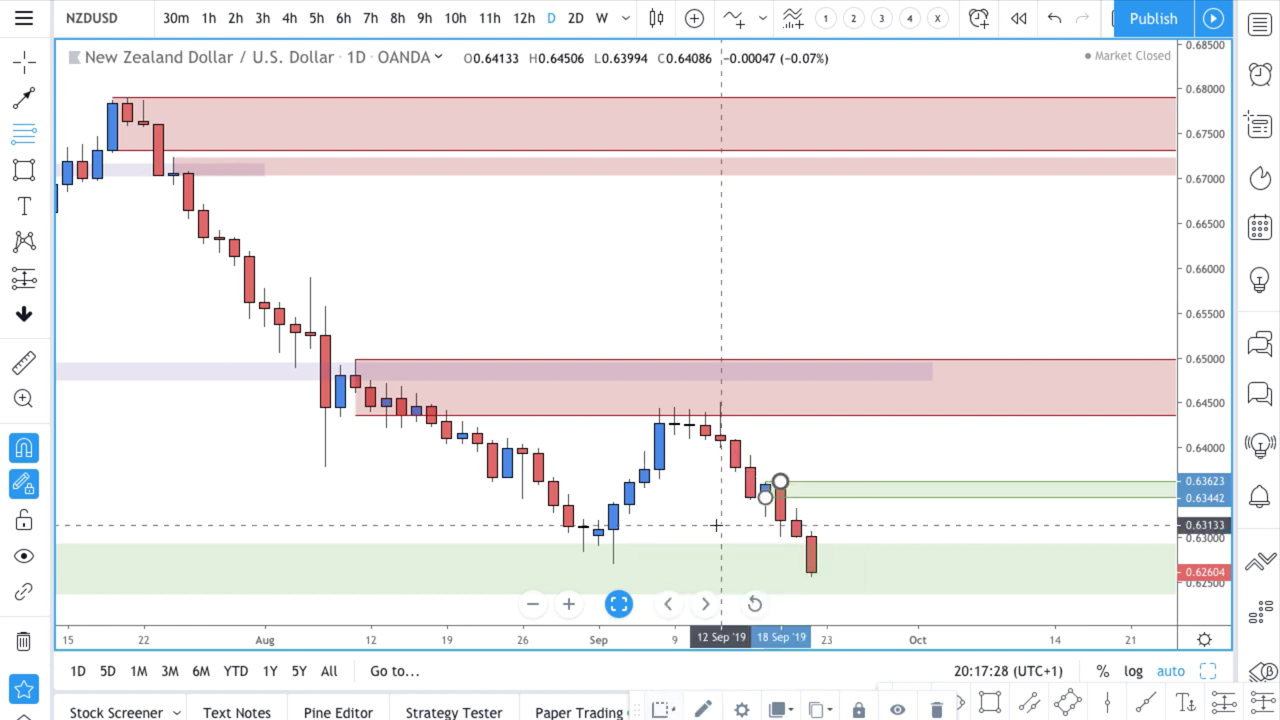
Zoom in and out on the NZDUSD chart to review the new supply zone.
scroll(874, 512, "down", 8)
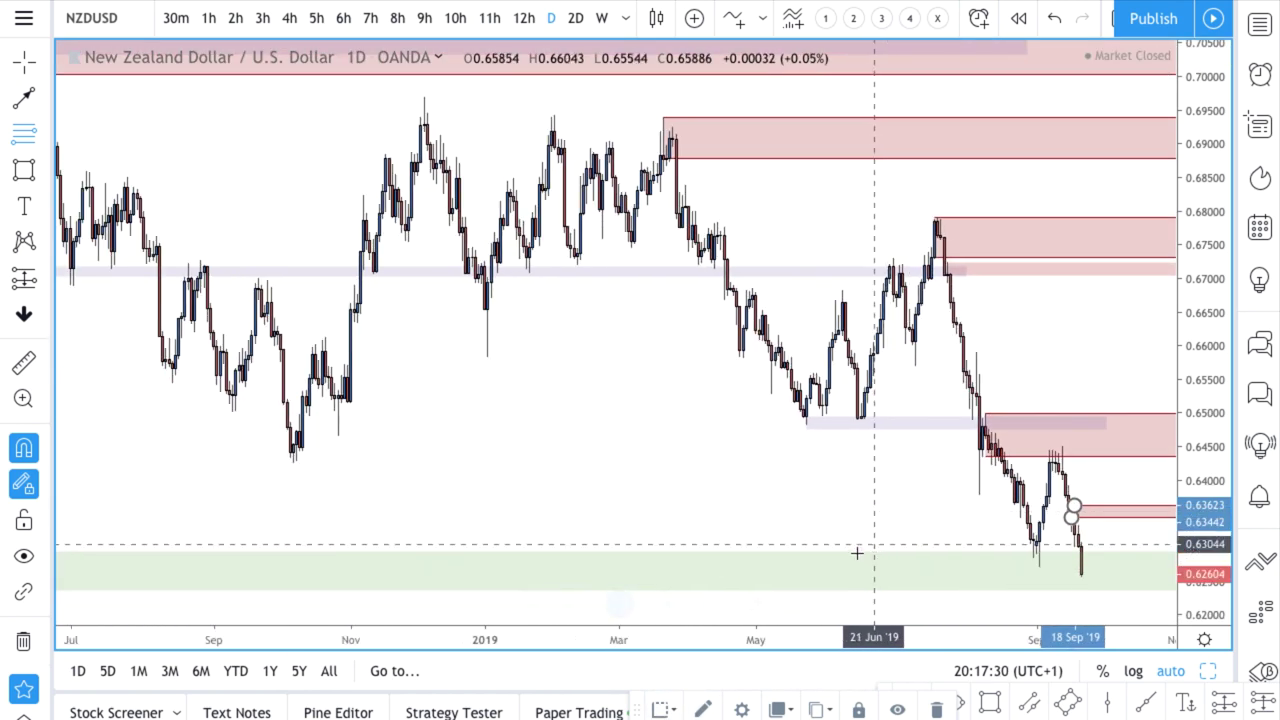
scroll(858, 572, "down", 10)
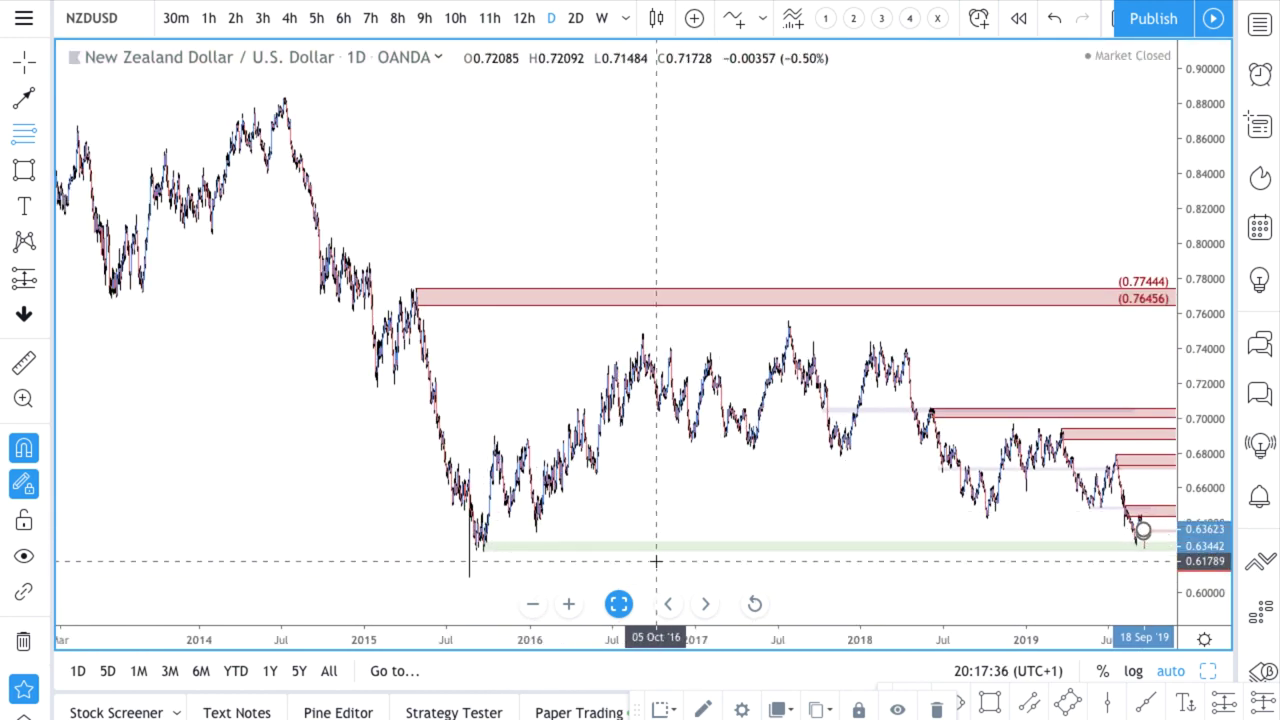
scroll(660, 565, "up", 6)
scroll(655, 562, "up", 6)
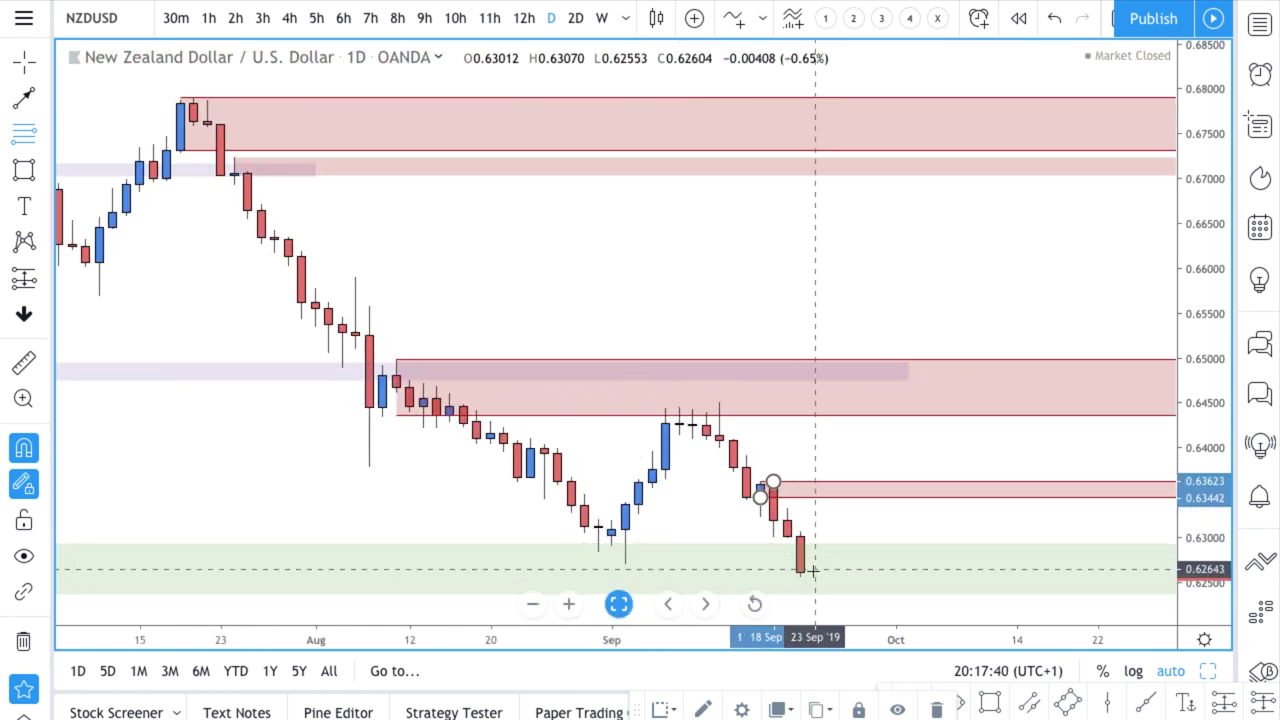
scroll(855, 562, "down", 10)
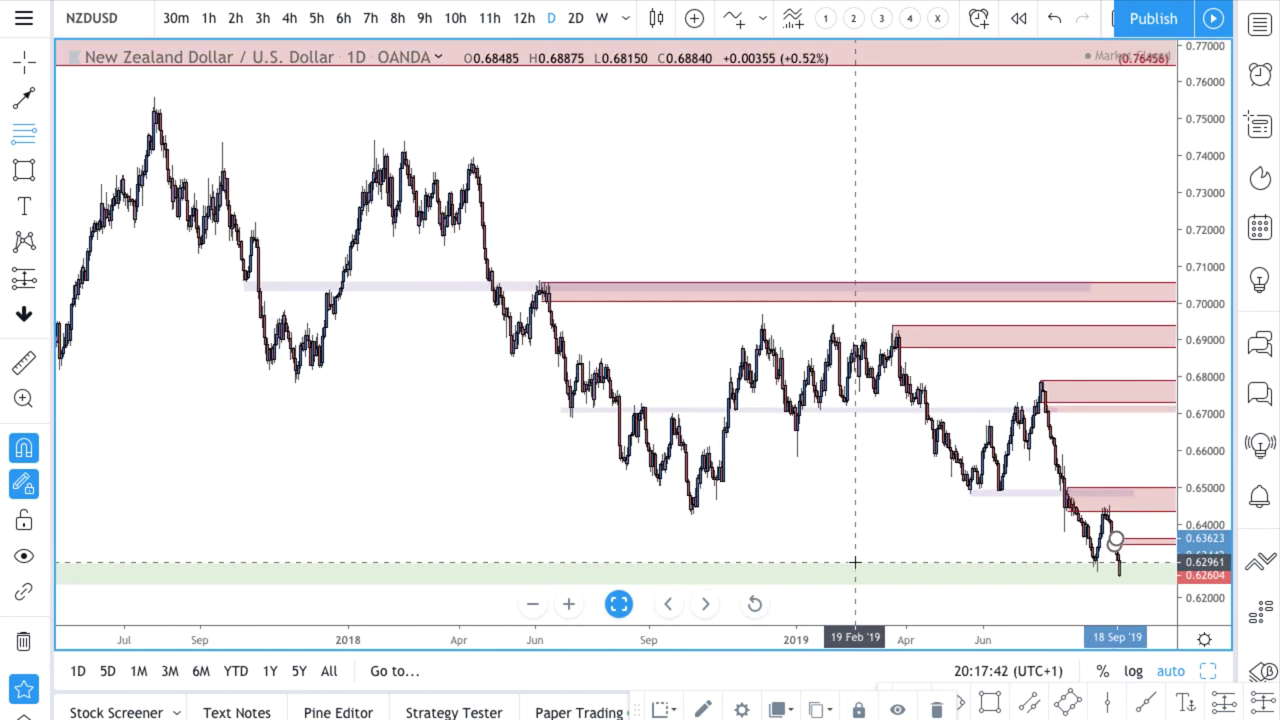
scroll(855, 562, "down", 5)
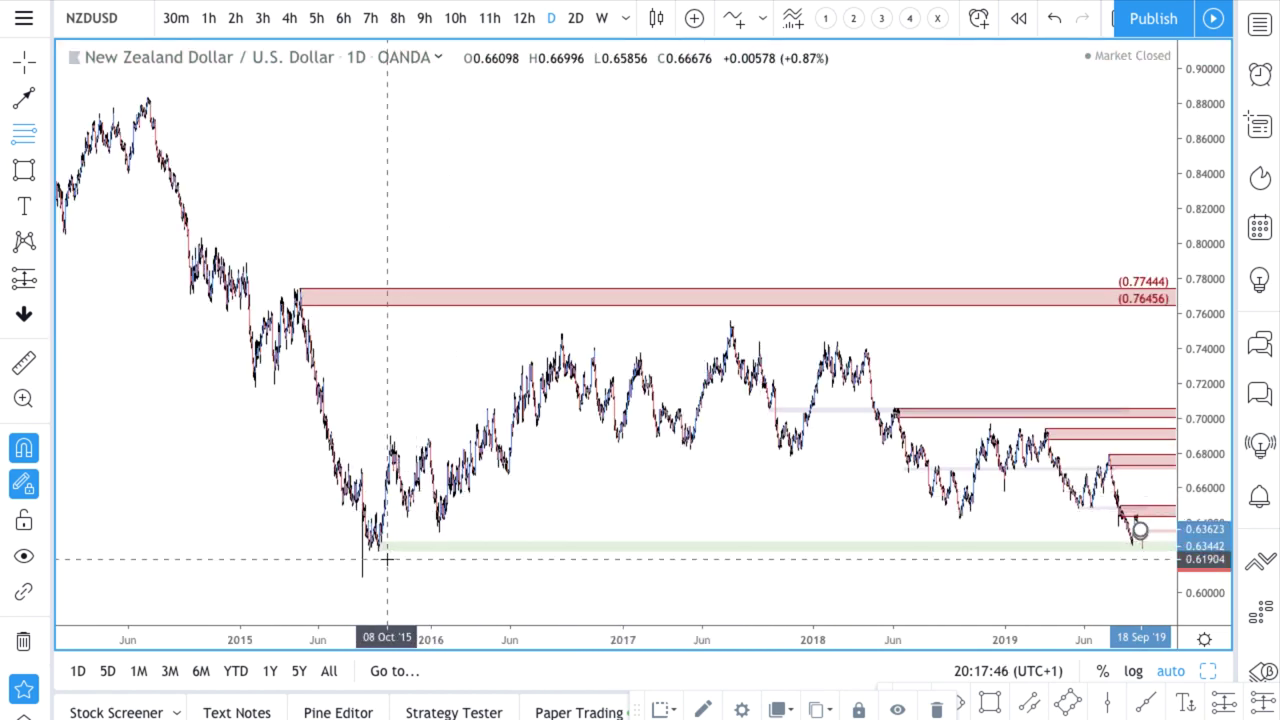
scroll(668, 528, "up", 15)
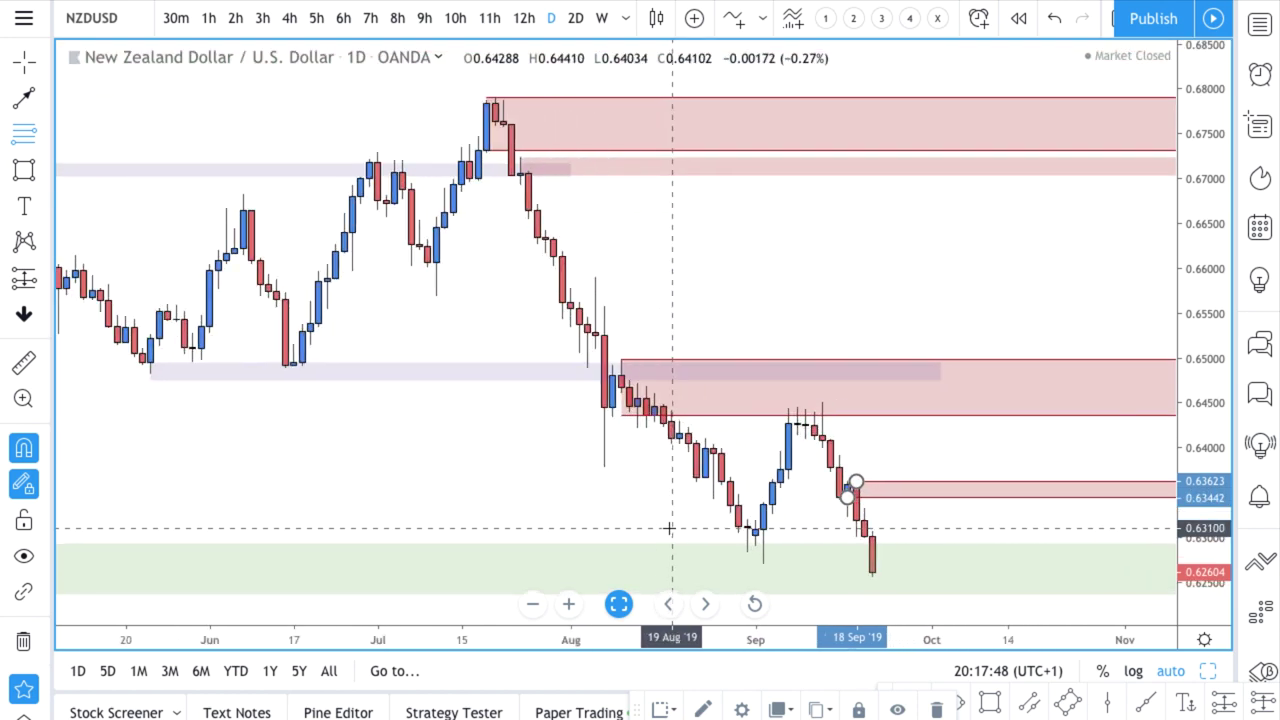
scroll(668, 528, "up", 2)
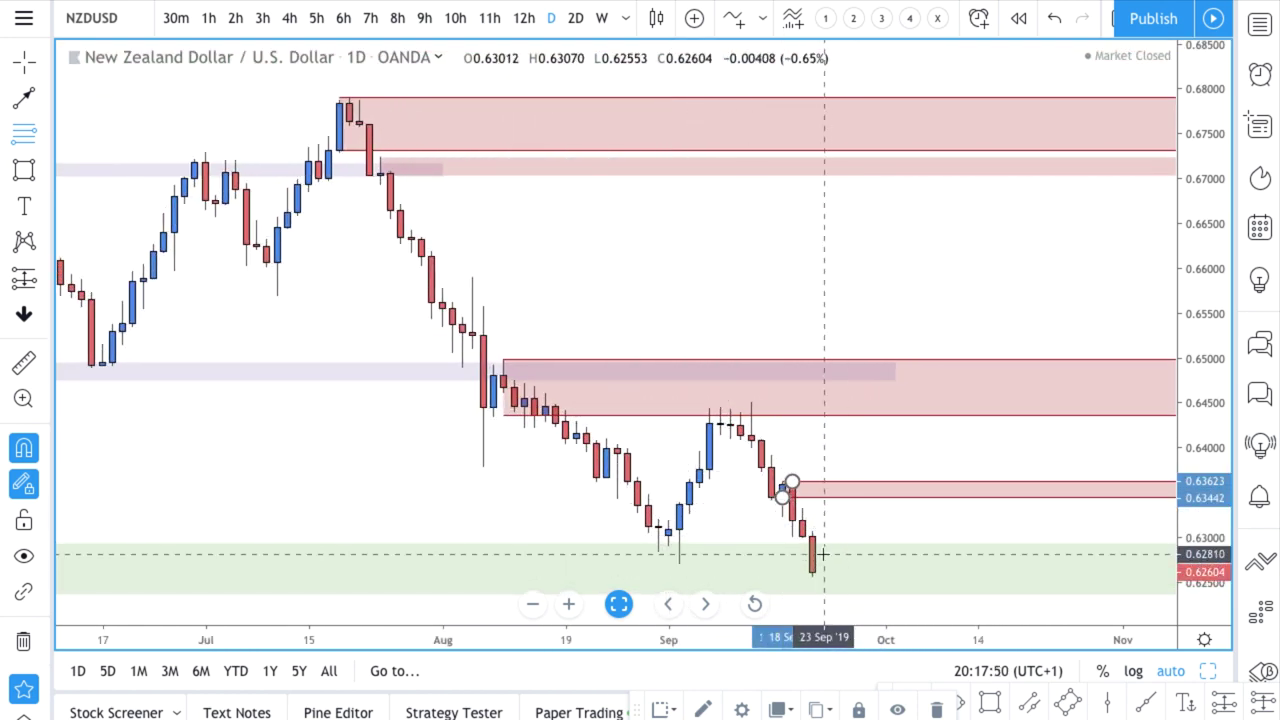
scroll(815, 555, "up", 3)
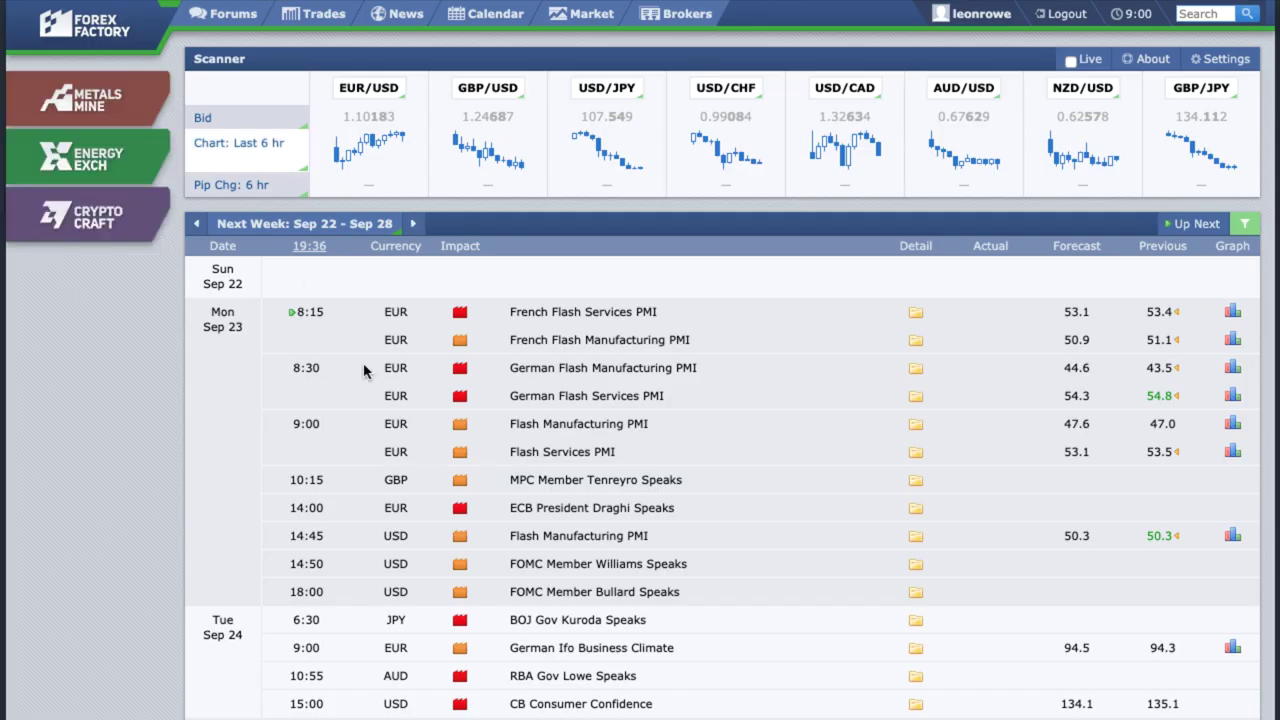
scroll(531, 617, "down", 3)
scroll(614, 503, "down", 5)
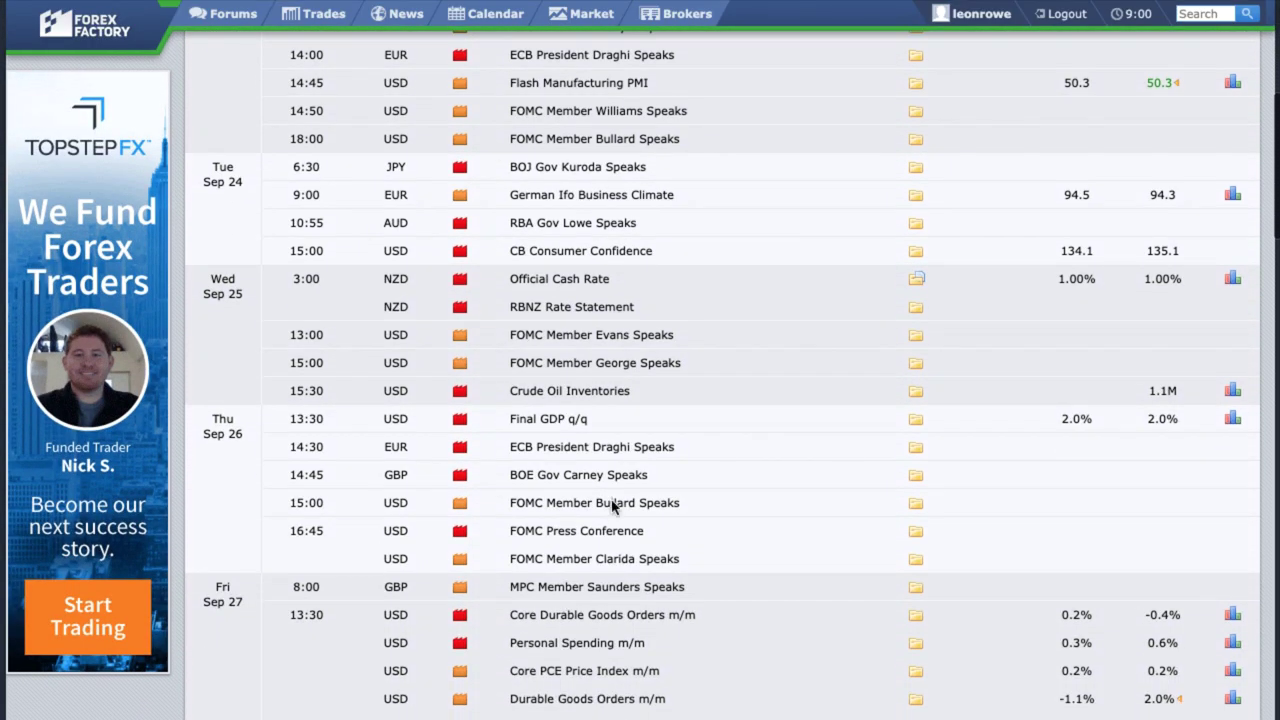
scroll(616, 560, "up", 3)
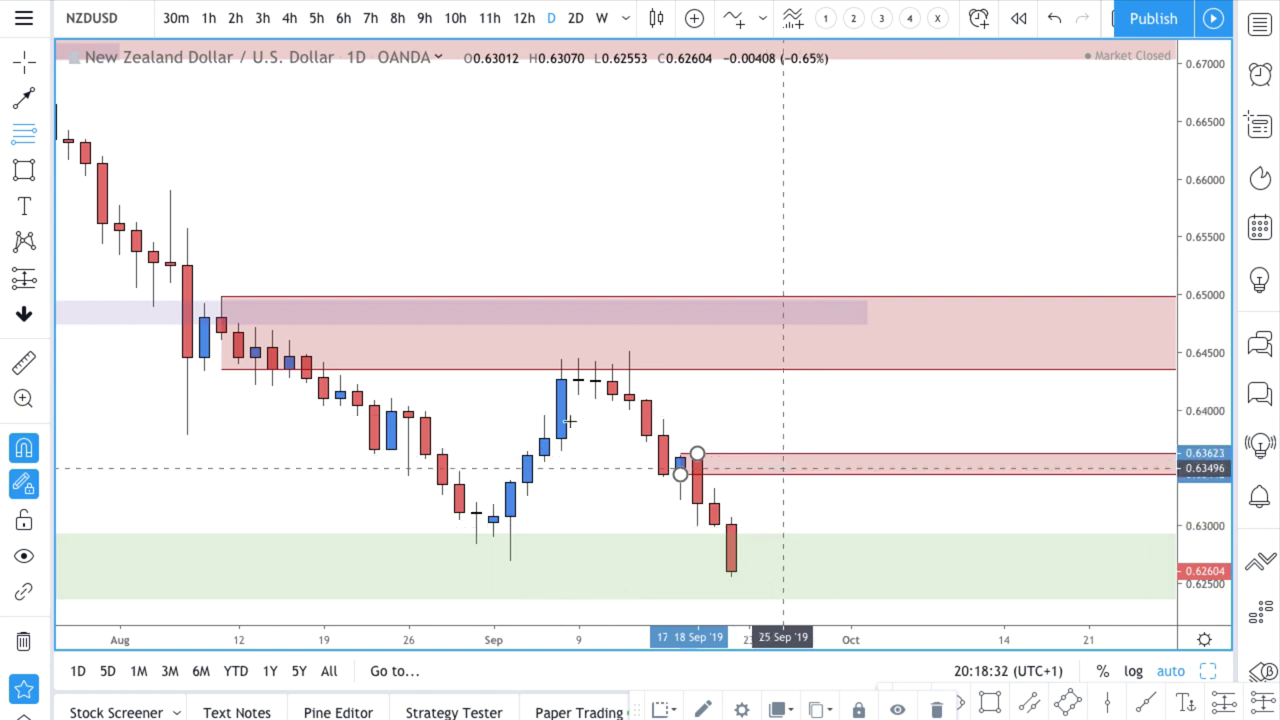
Sketch two downward projected trend lines from the NZDUSD supply zone, then undo them.
left_click(24, 96)
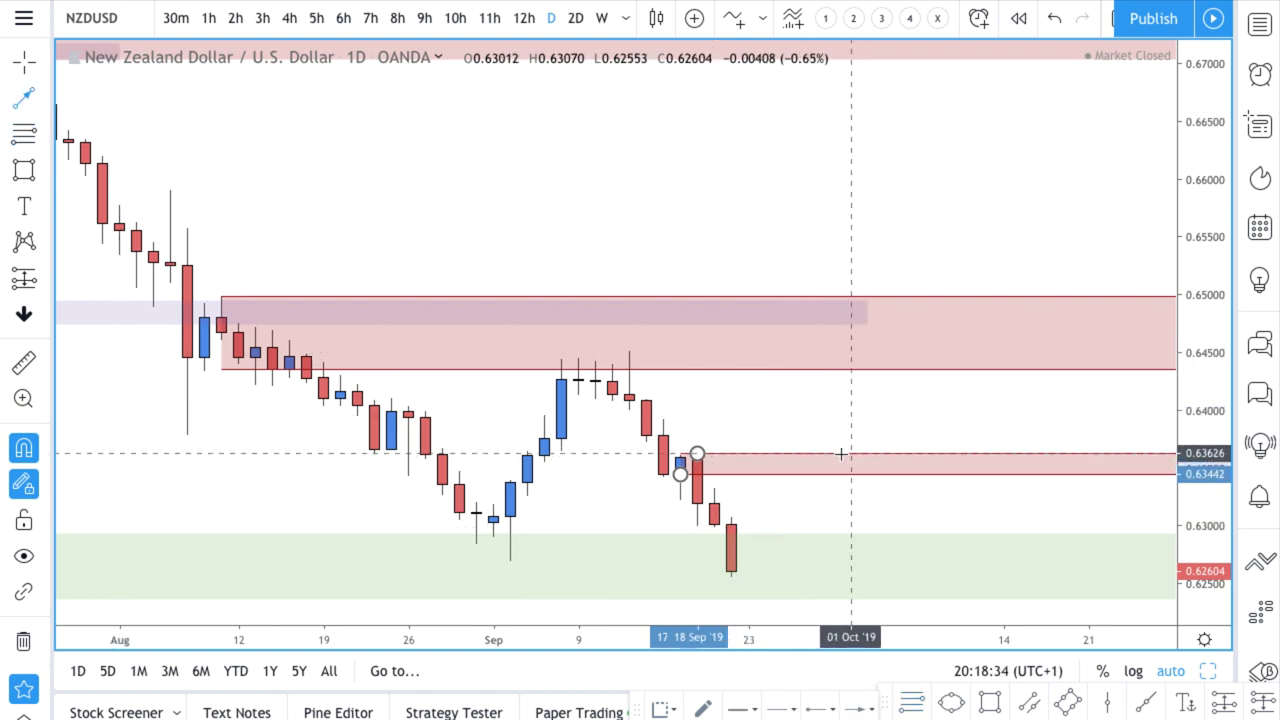
left_click(799, 462)
left_click(816, 508)
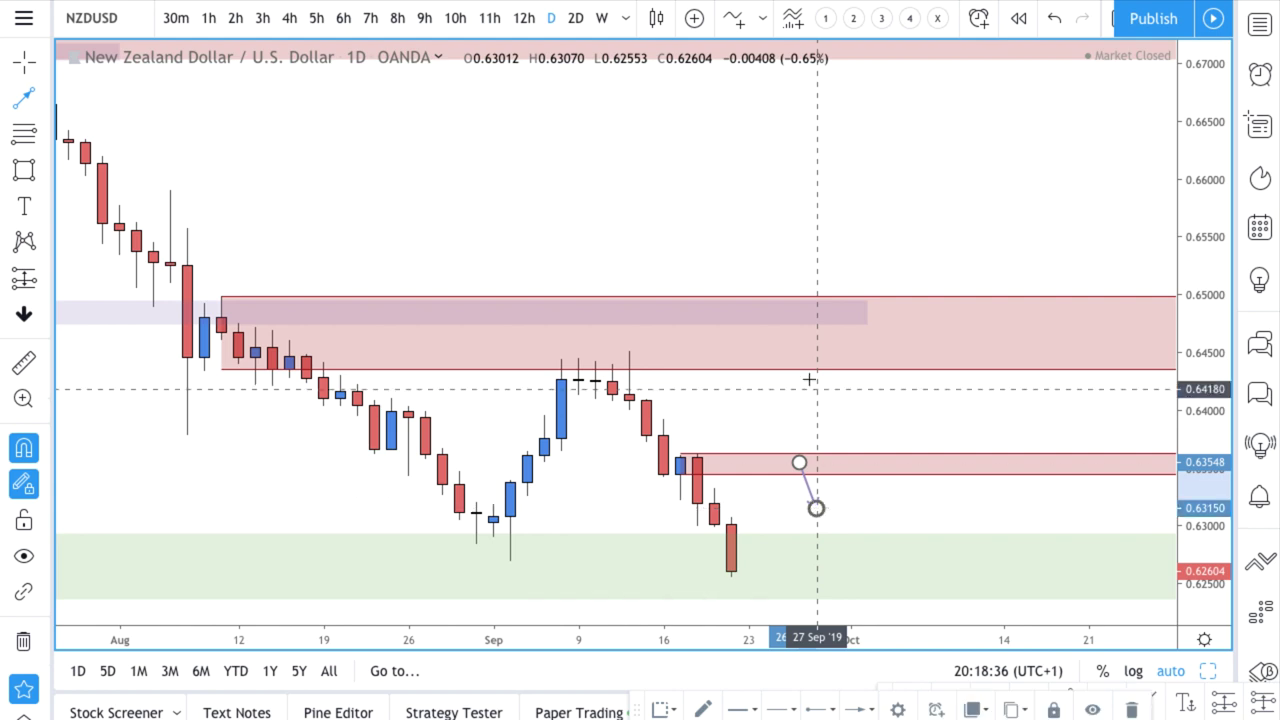
left_click(816, 350)
left_click(884, 486)
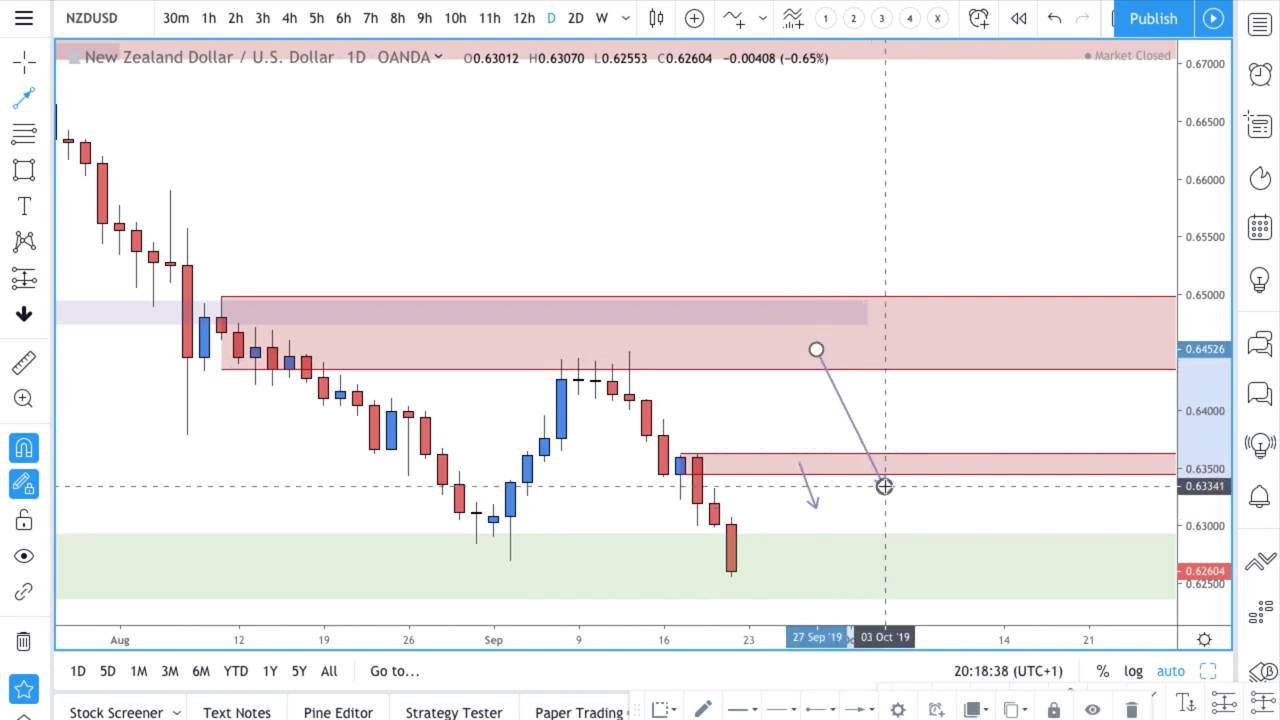
left_click(1053, 20)
left_click(1053, 20)
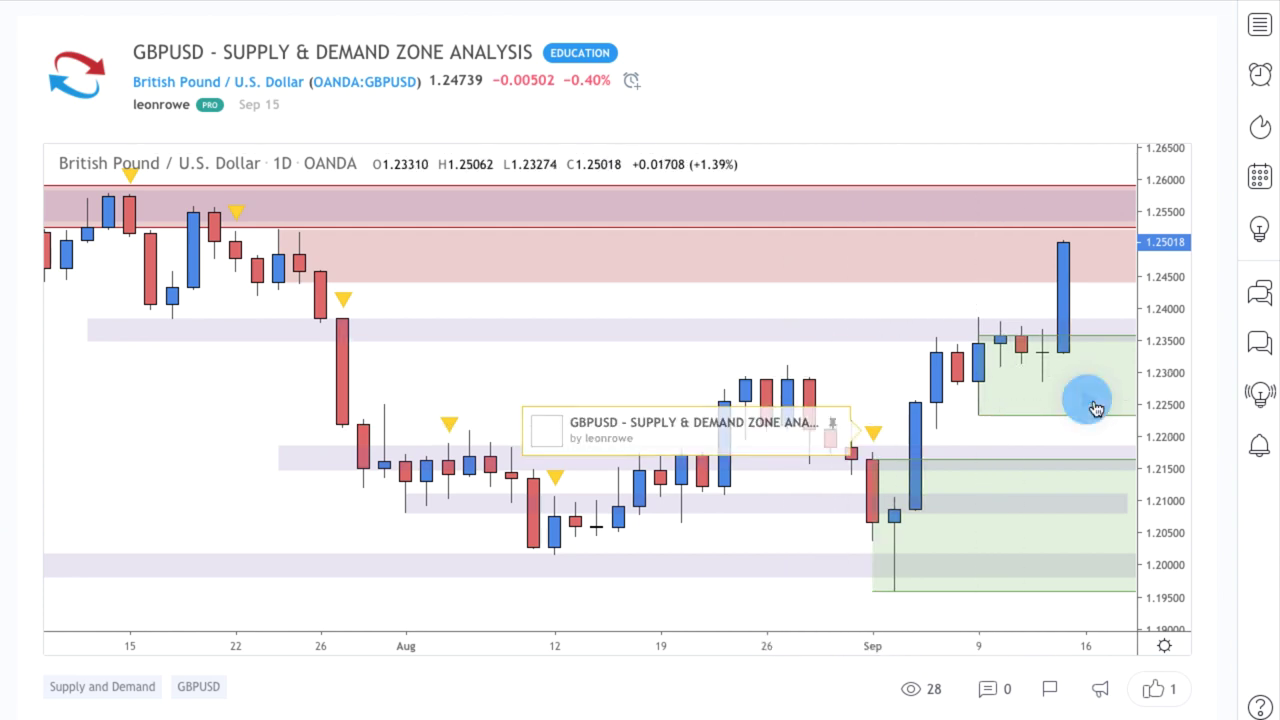
Load the candles printed since the GBPUSD idea was published and zoom out for more history.
mouse_move(700, 608)
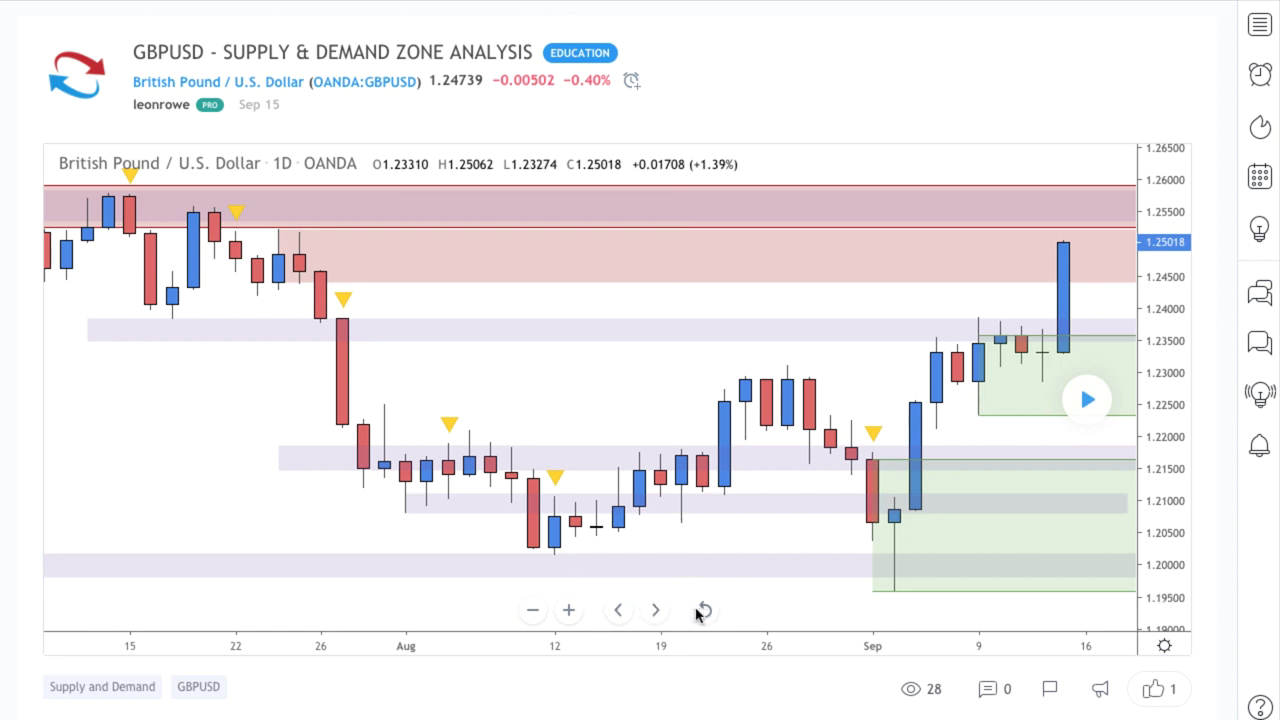
left_click(1088, 398)
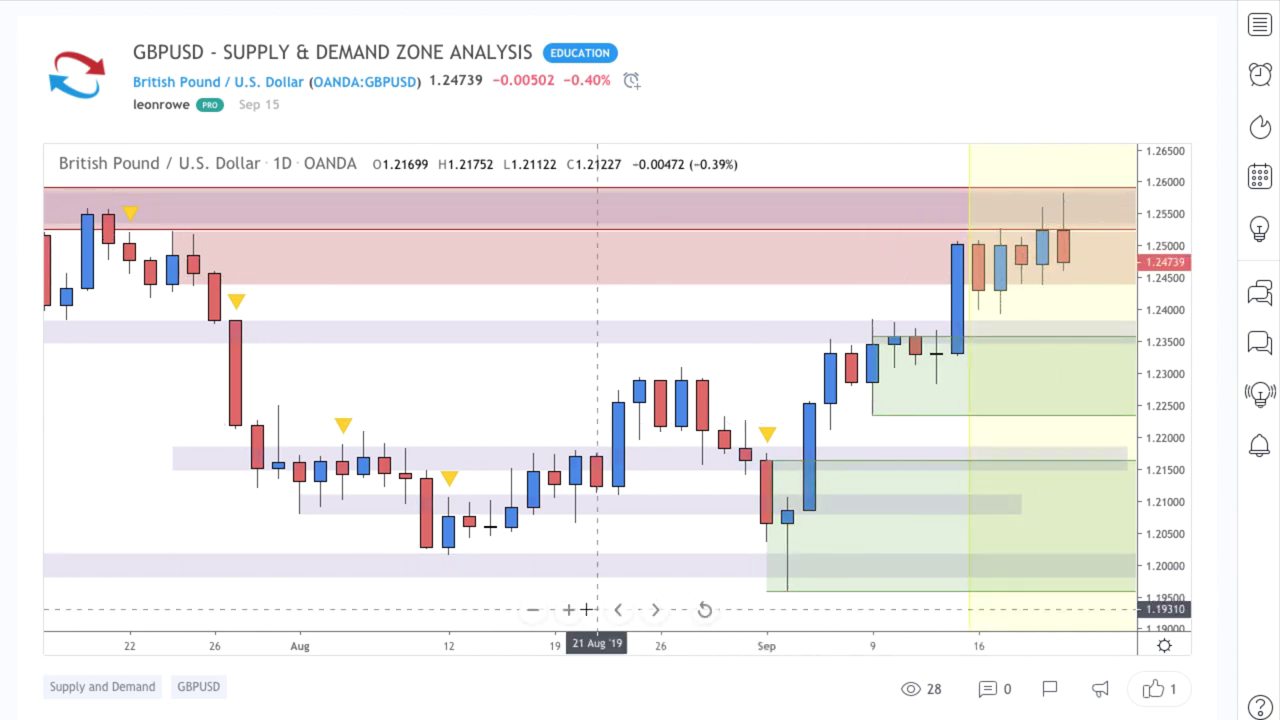
left_click(533, 612)
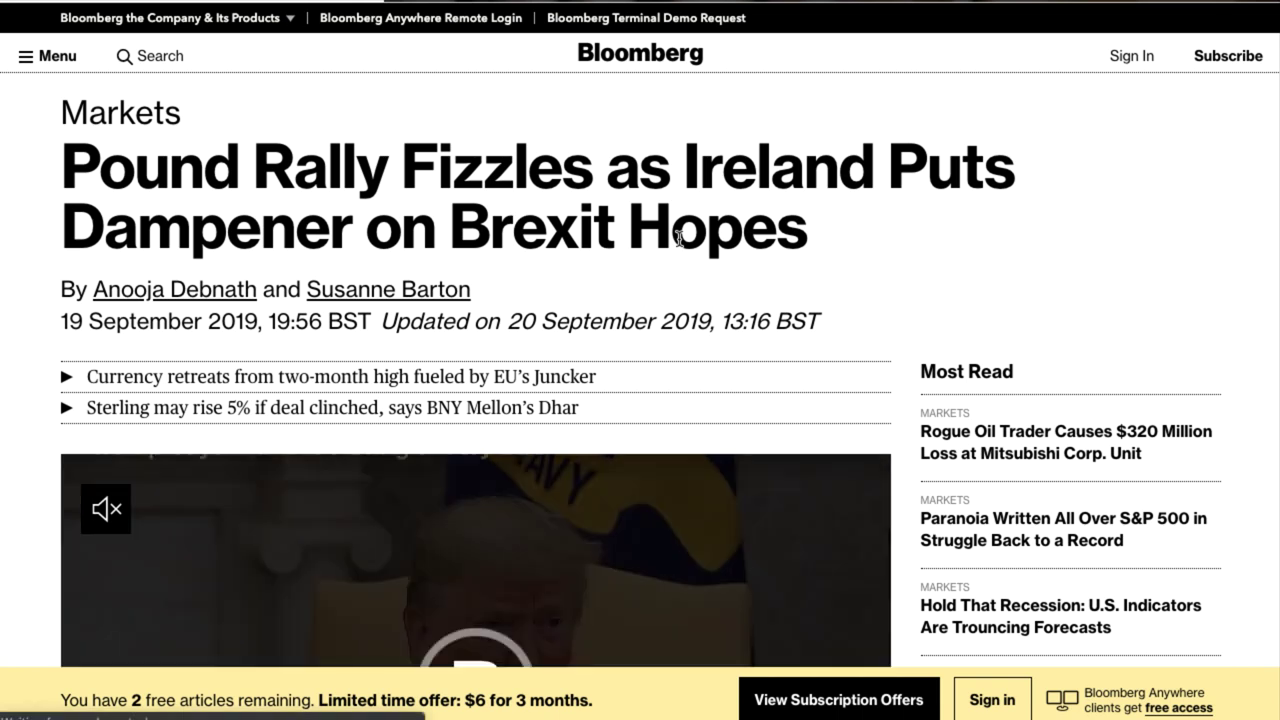
Select the passage from the pound halting its gains through sterling's weekly run.
scroll(707, 290, "down", 8)
scroll(707, 298, "down", 2)
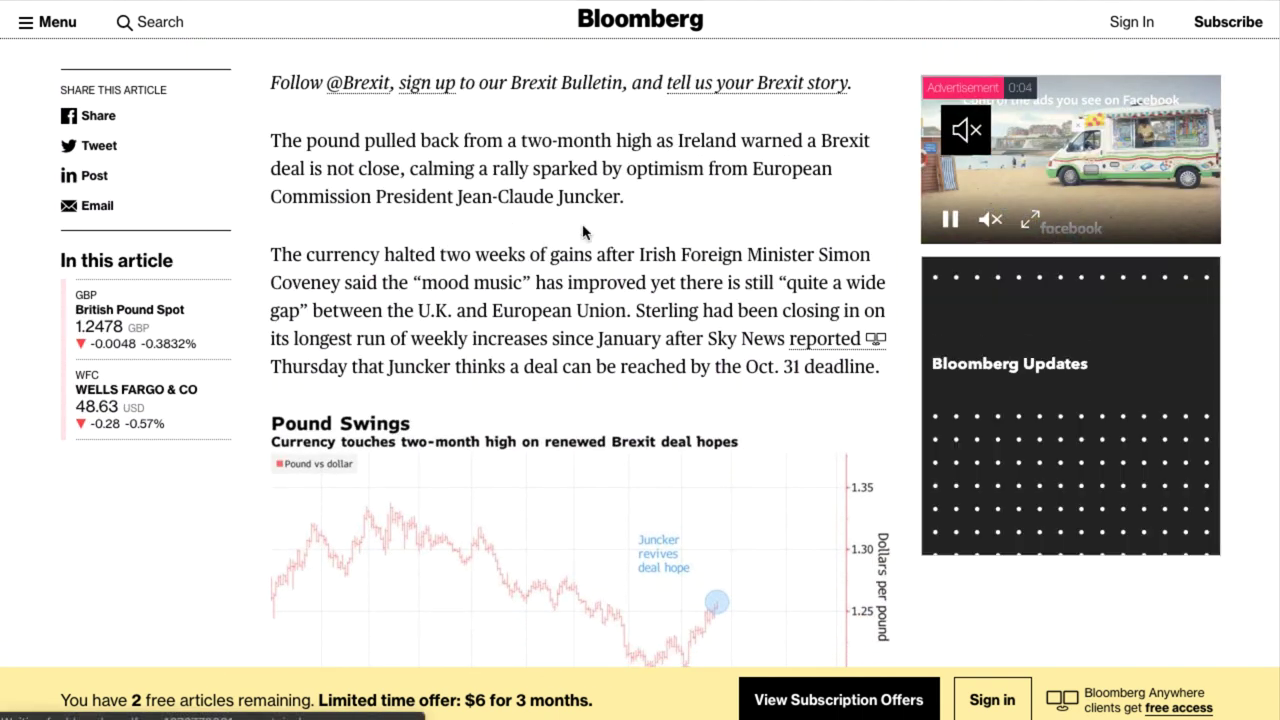
left_click_drag(296, 254, 531, 255)
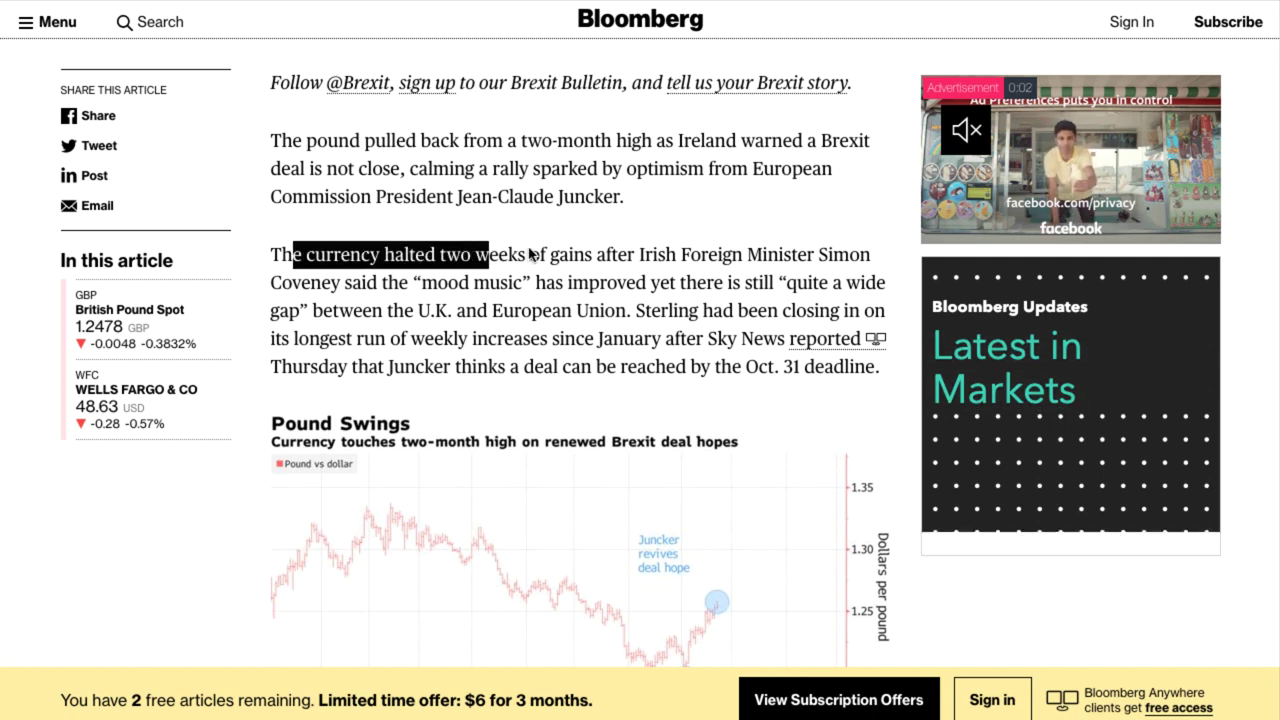
left_click_drag(651, 246, 538, 282)
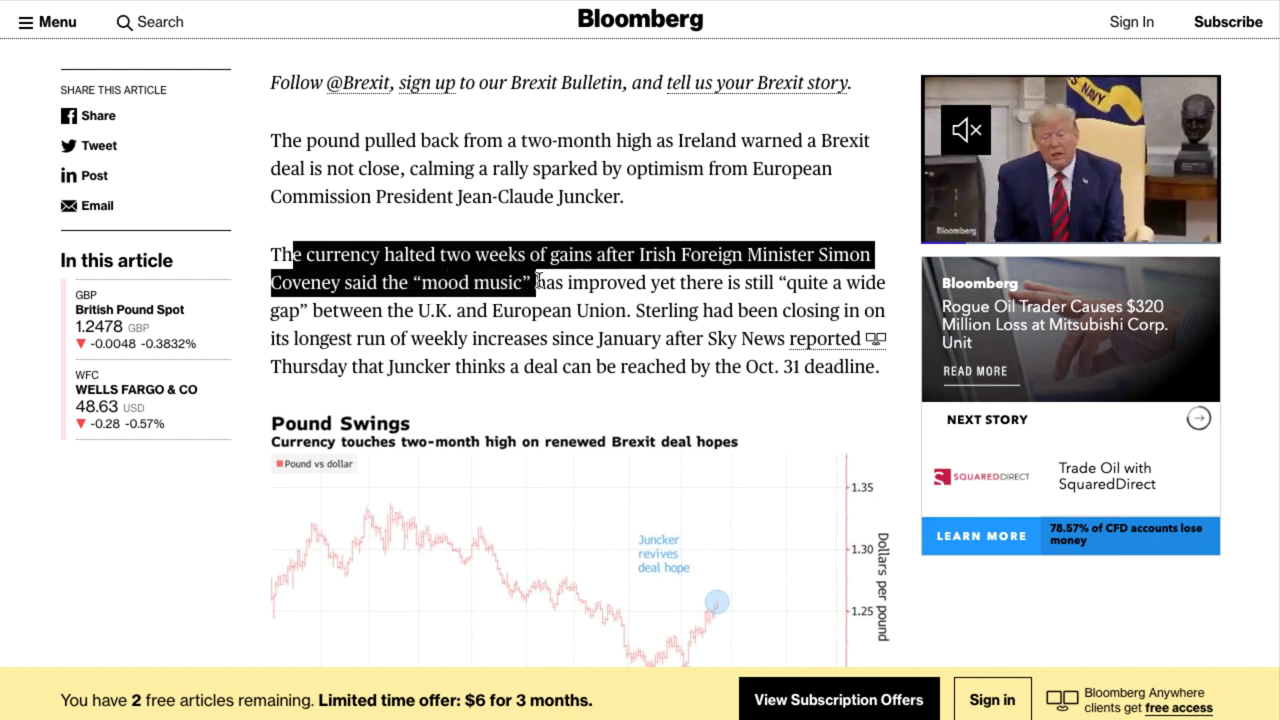
left_click_drag(679, 274, 436, 314)
left_click_drag(513, 313, 710, 334)
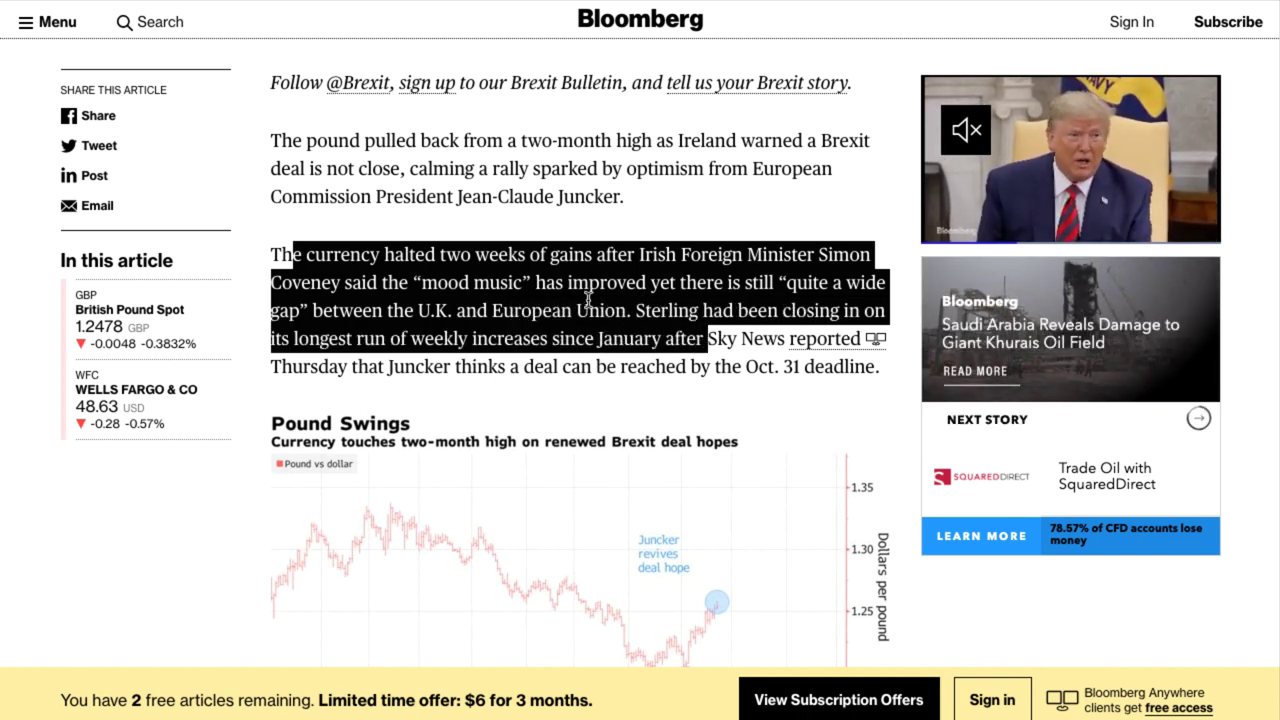
Scroll through the rest of the Bloomberg article to its Pound Swings chart.
scroll(588, 298, "up", 3)
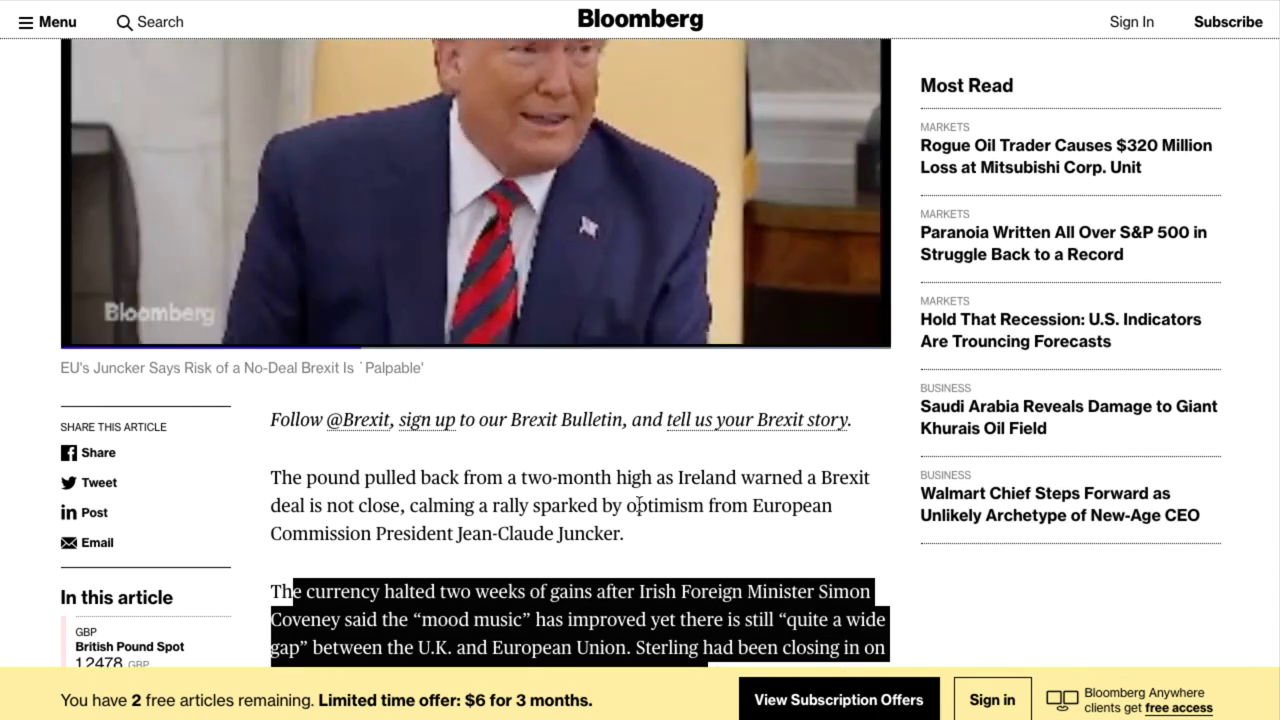
scroll(640, 502, "down", 1)
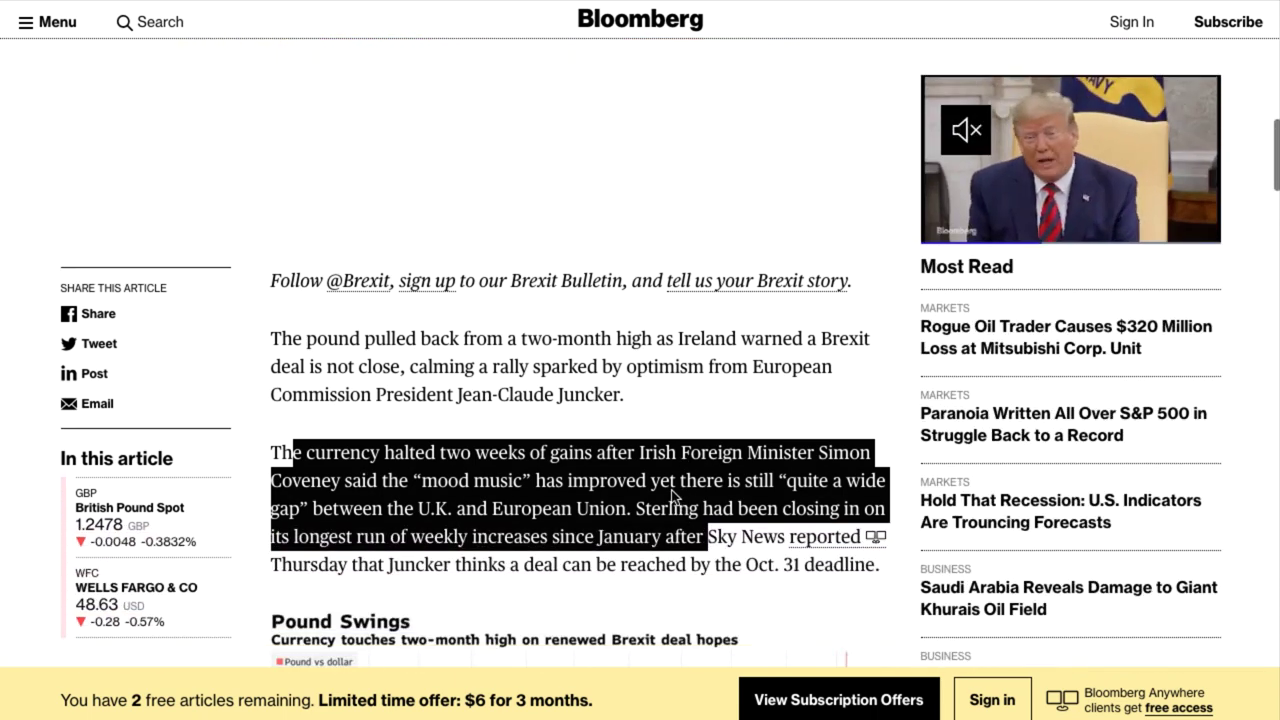
scroll(673, 497, "down", 2)
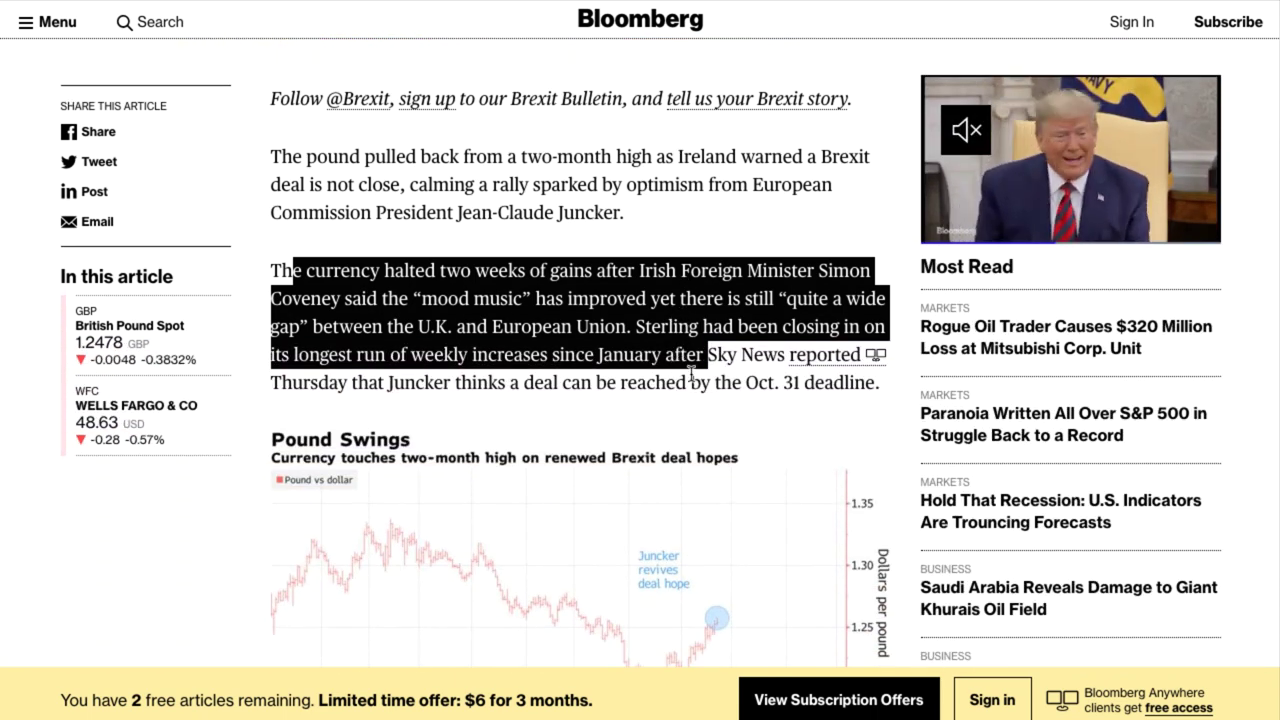
scroll(691, 372, "down", 3)
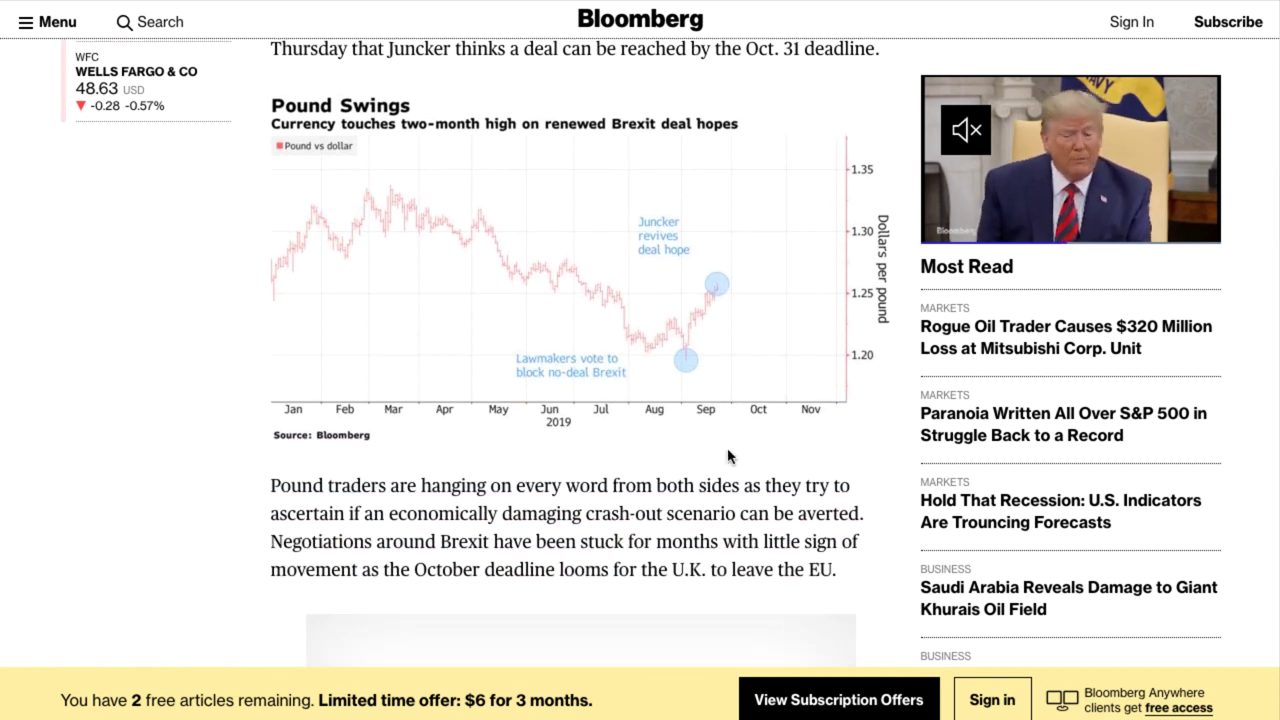
scroll(728, 456, "up", 5)
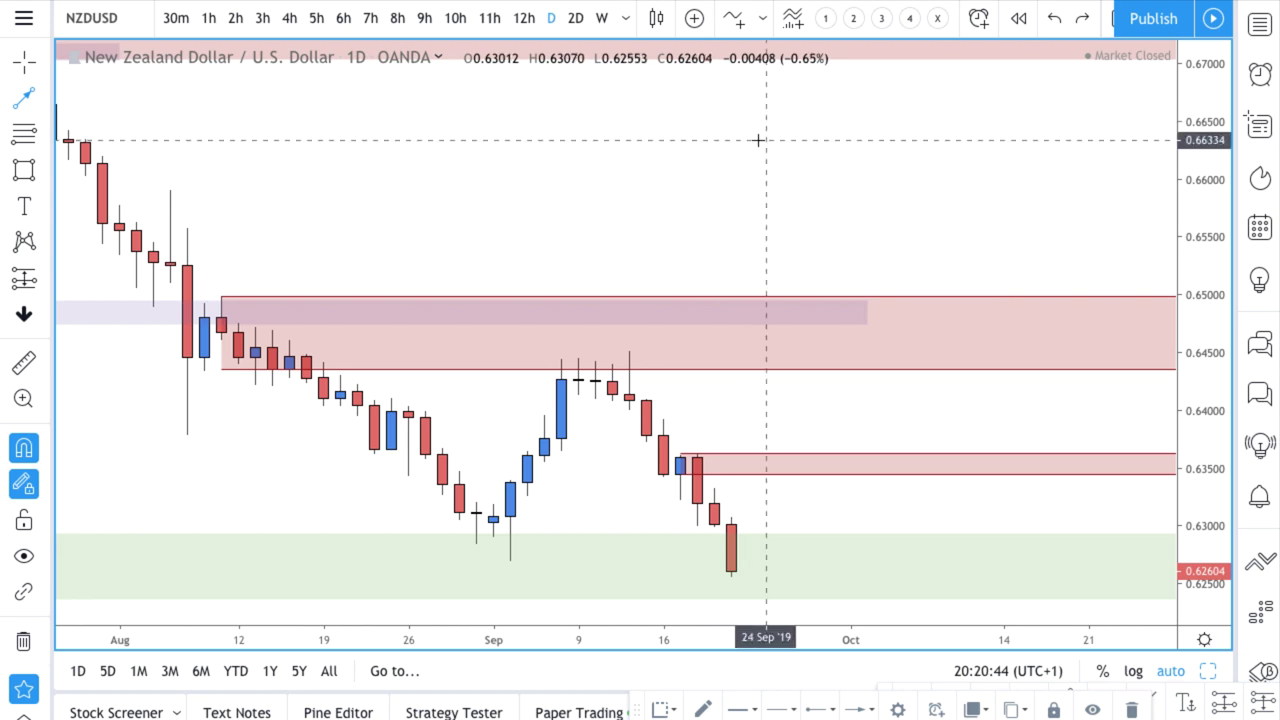
Switch to GBPUSD daily, delete the pink 1.2450–1.2525 zone, and scroll to review the chart.
key("space")
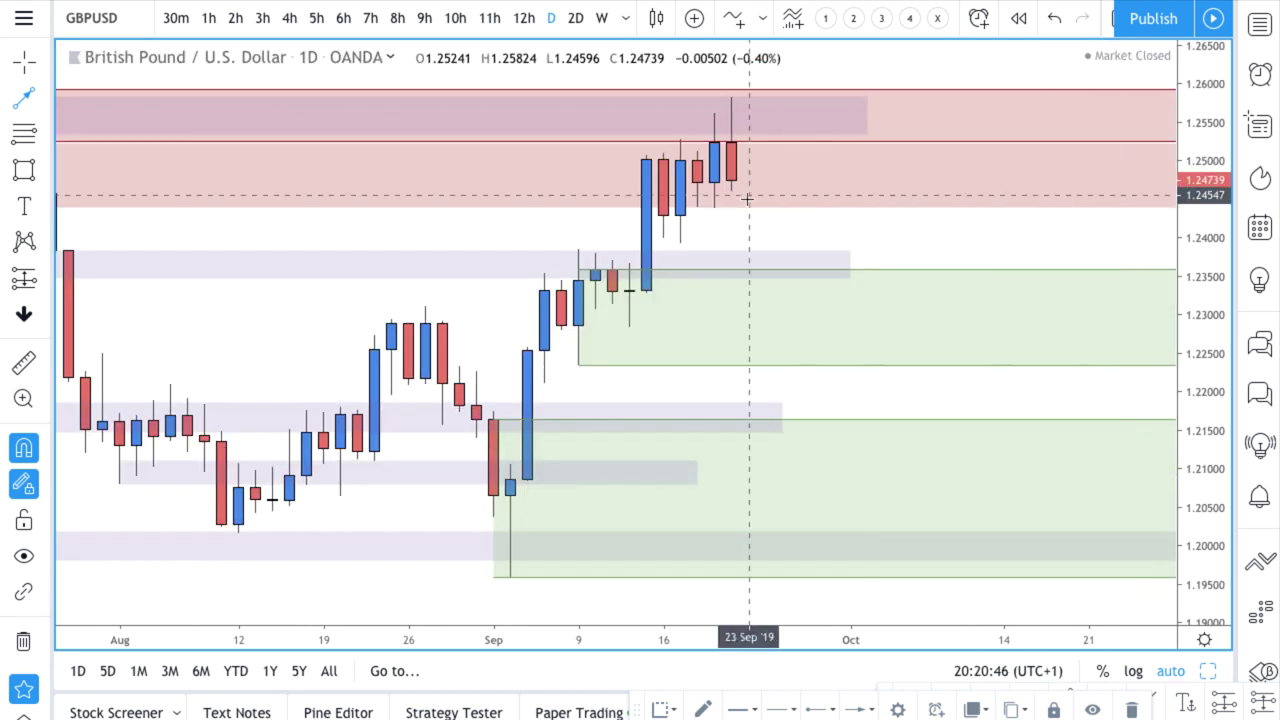
scroll(848, 297, "down", 2)
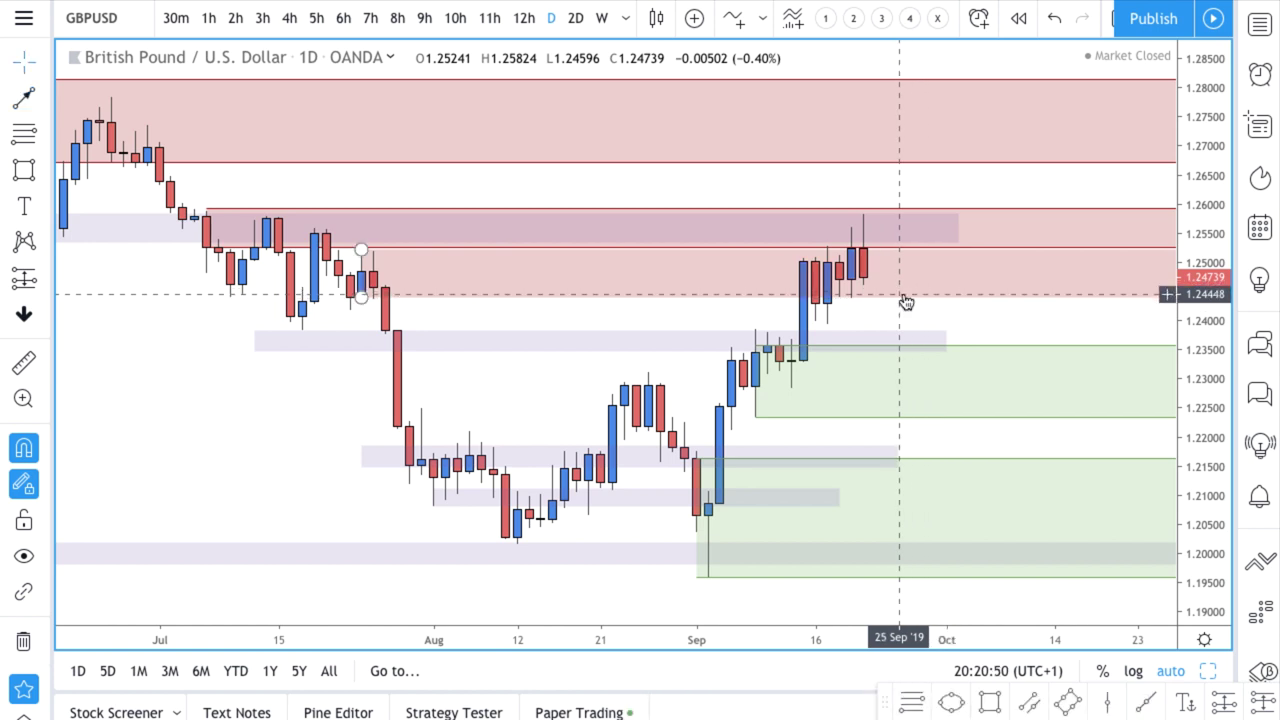
key("Delete")
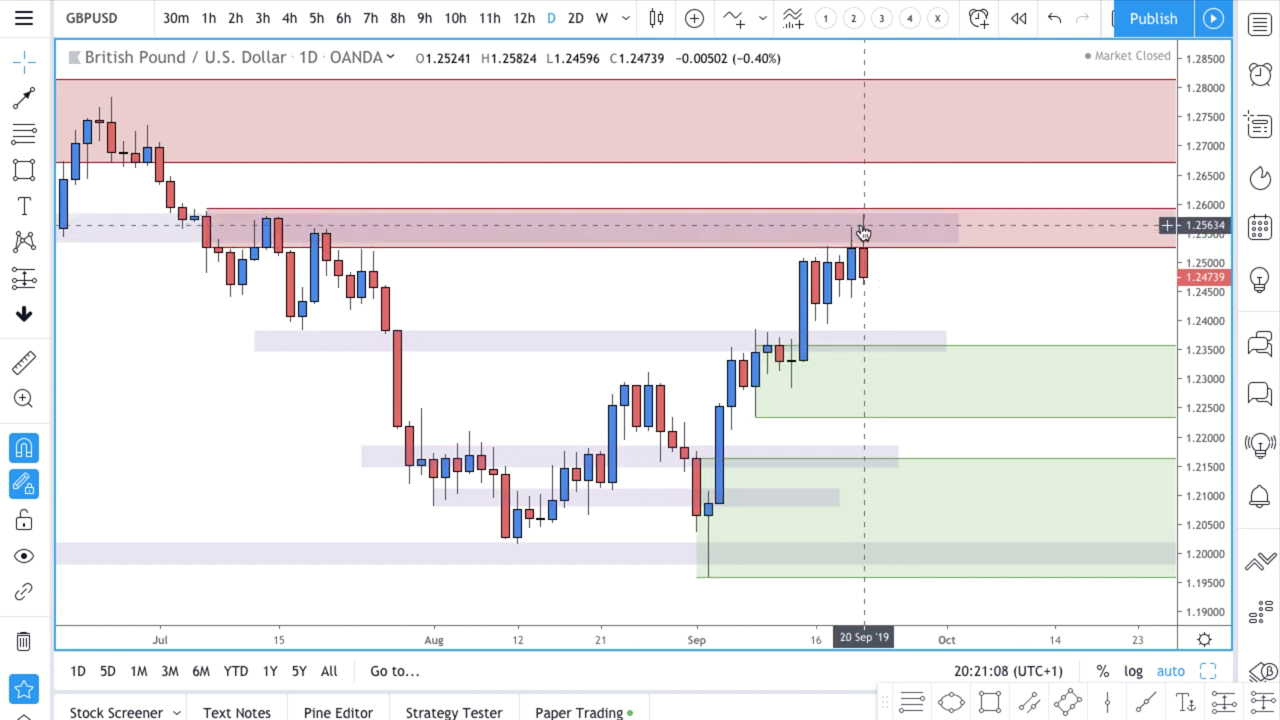
scroll(889, 254, "left", 5)
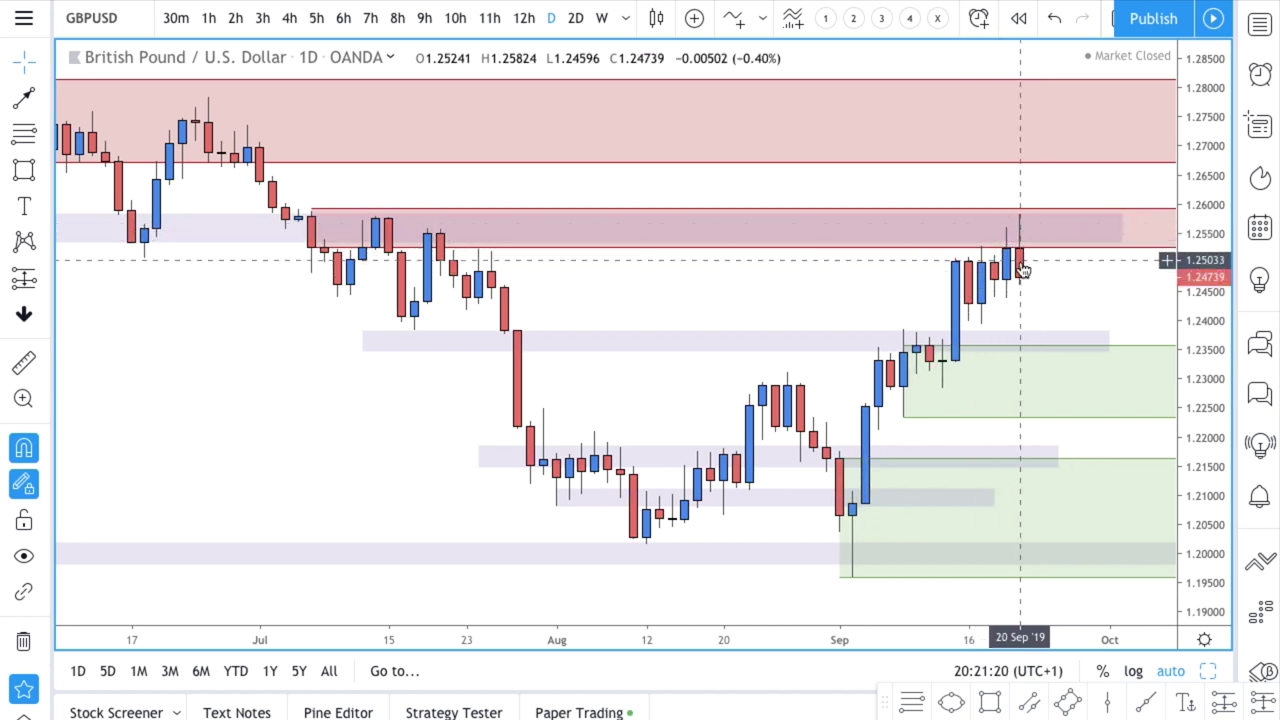
scroll(1063, 318, "down", 2)
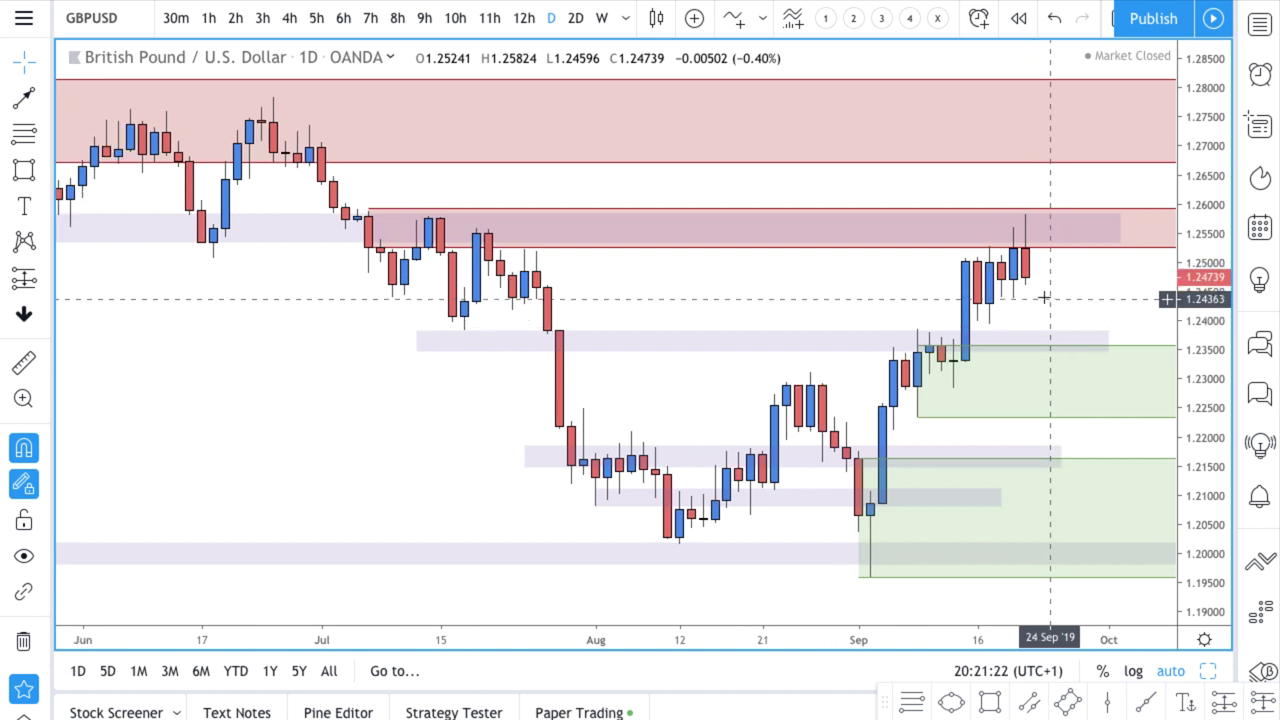
scroll(1038, 285, "up", 1)
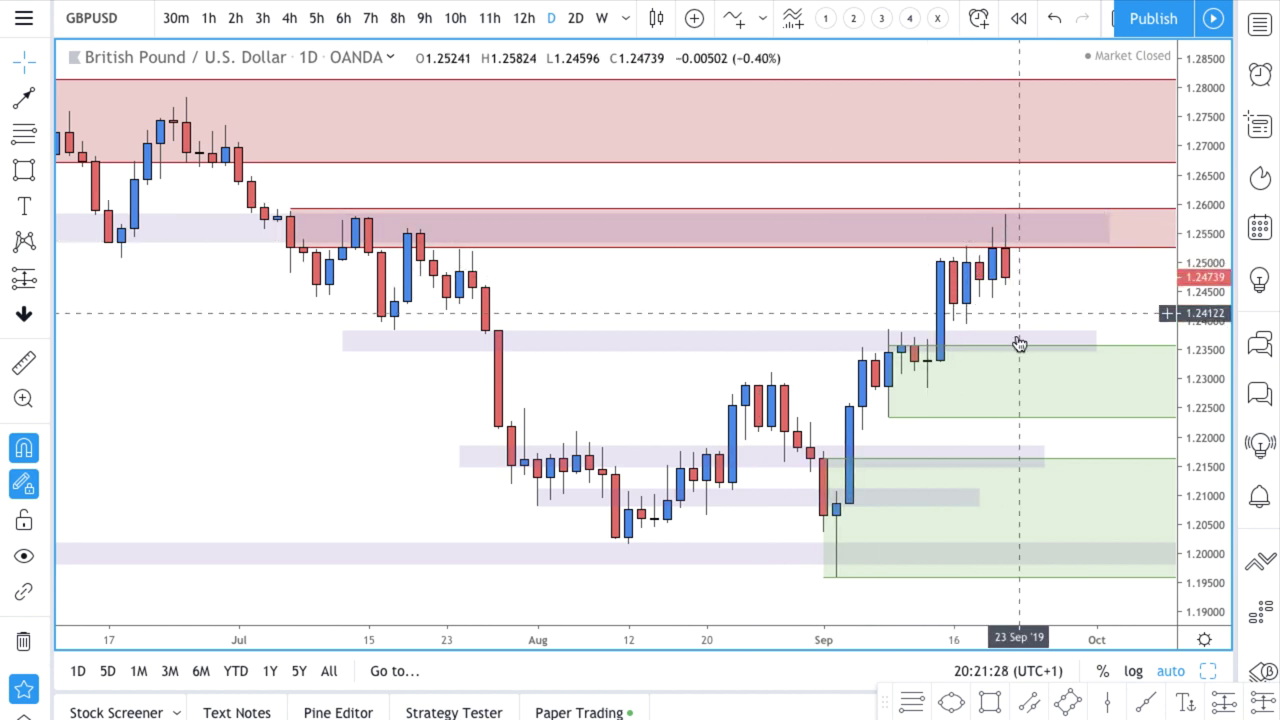
Draw a GBPUSD projected path from the 20 Sep candle down to 1.2343, then up to 1.2512.
left_click(25, 97)
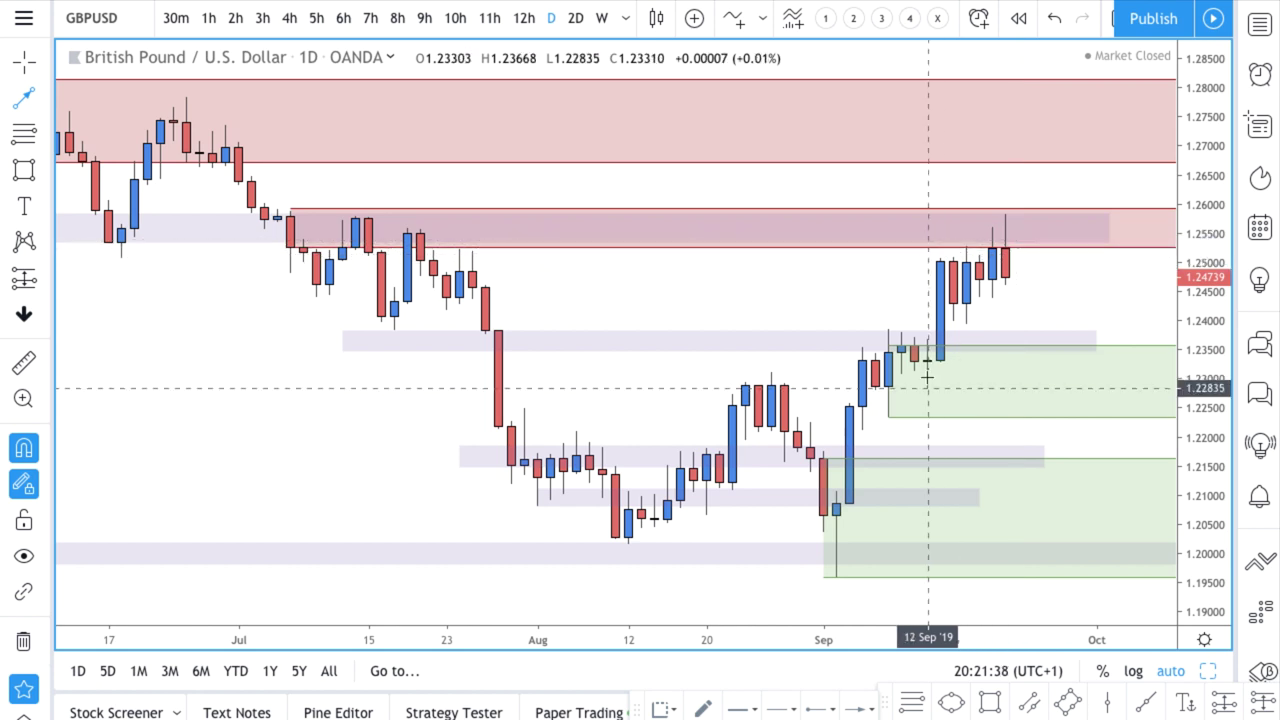
left_click(1005, 277)
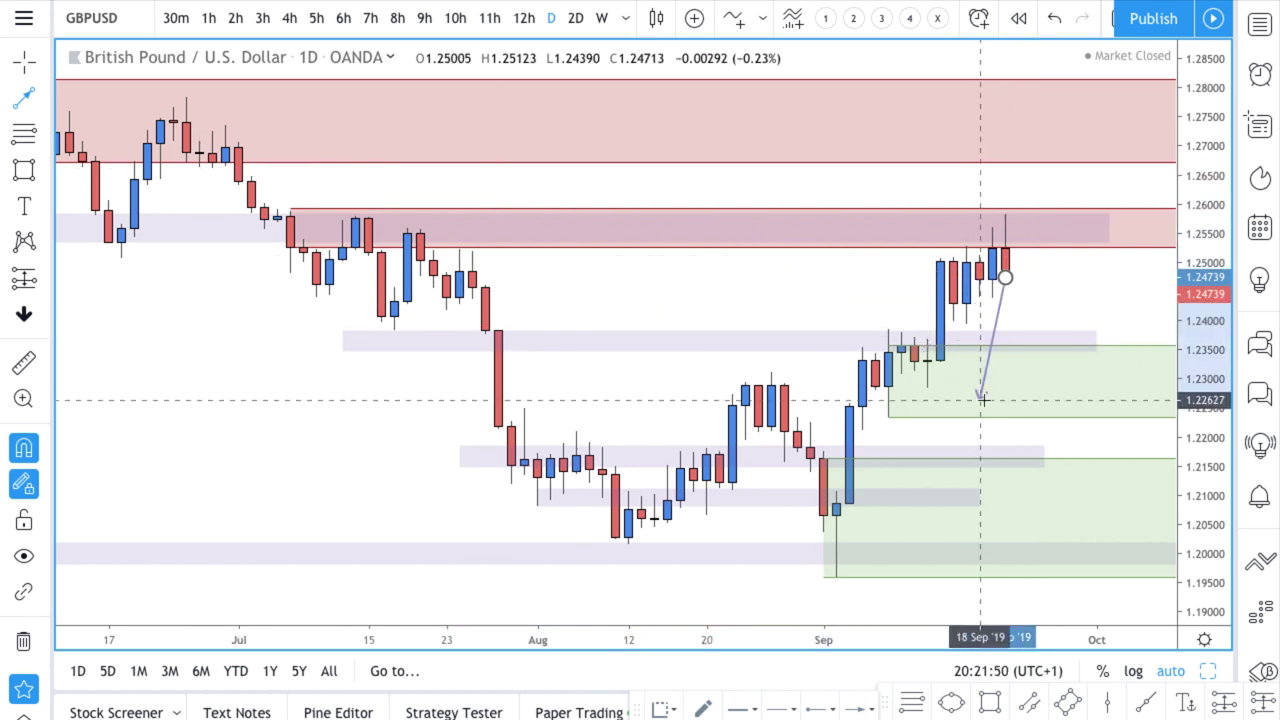
left_click(1044, 353)
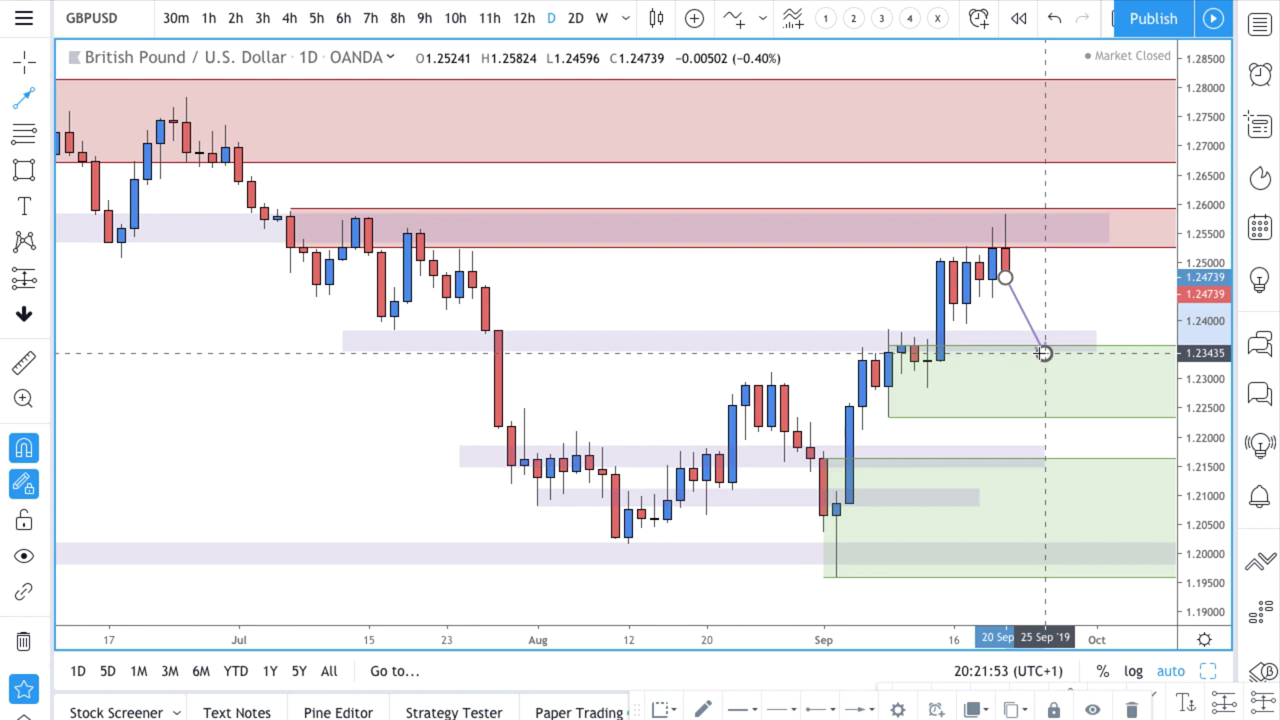
double_click(1109, 256)
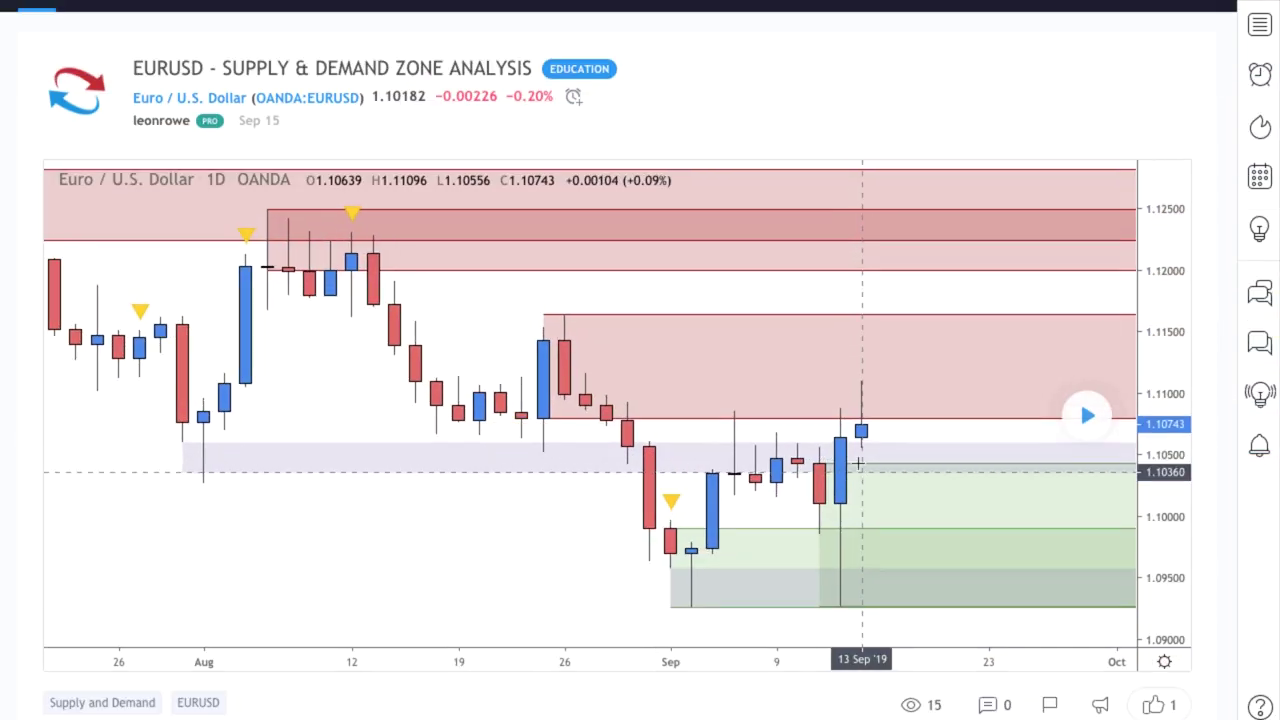
Scroll the EURUSD Supply & Demand Zone Analysis idea page to bring its chart into view.
scroll(857, 463, "up", 2)
scroll(857, 463, "down", 2)
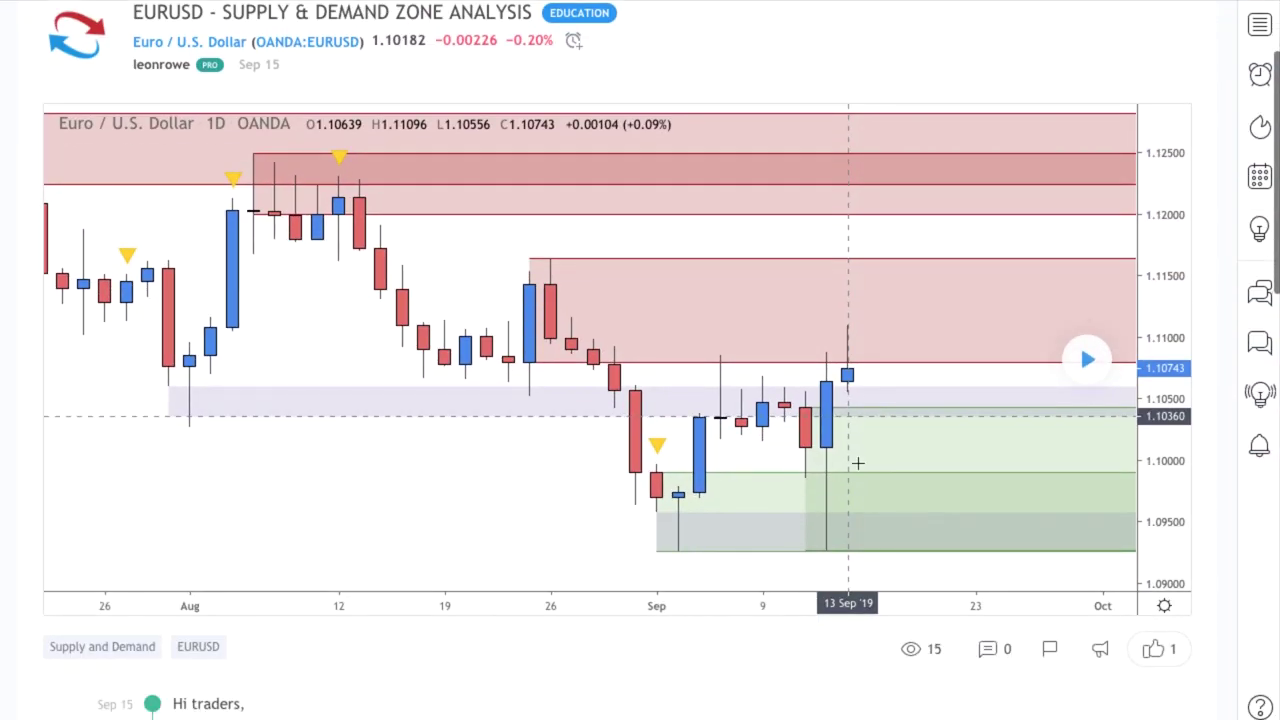
Load the EURUSD idea chart's bars printed after publication to reveal the later candles.
left_click(1087, 362)
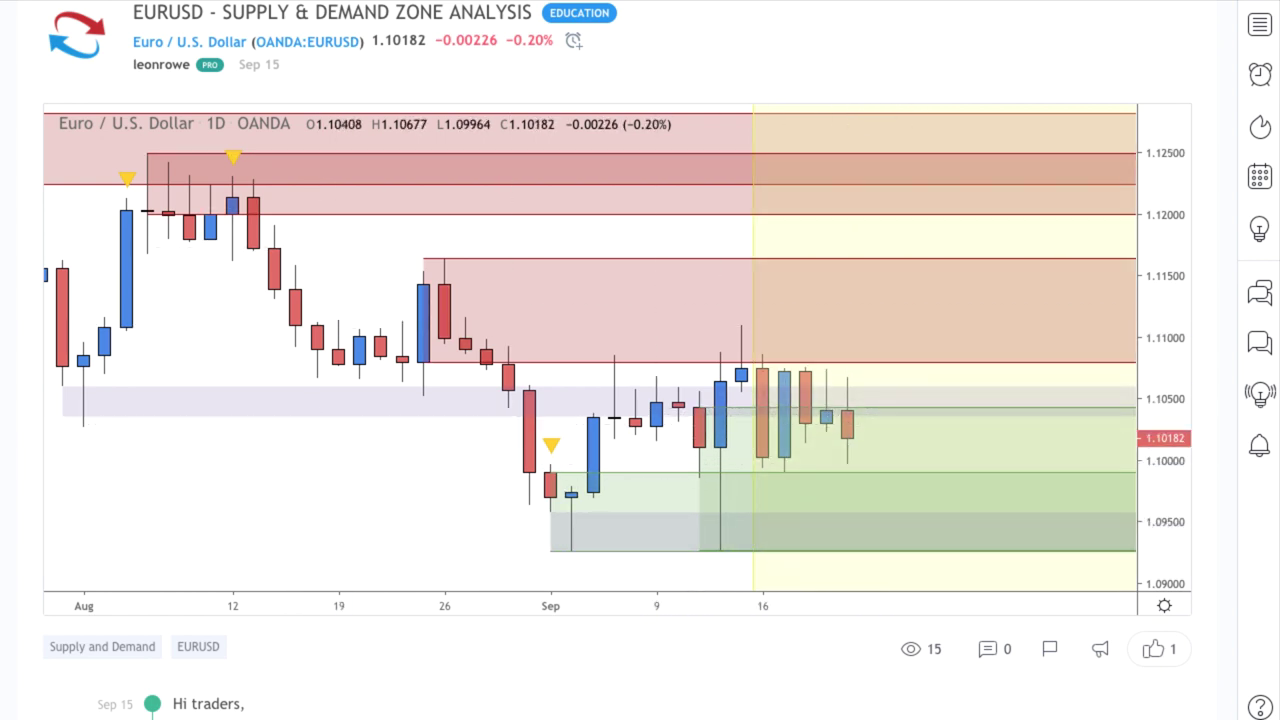
scroll(249, 69, "up", 1)
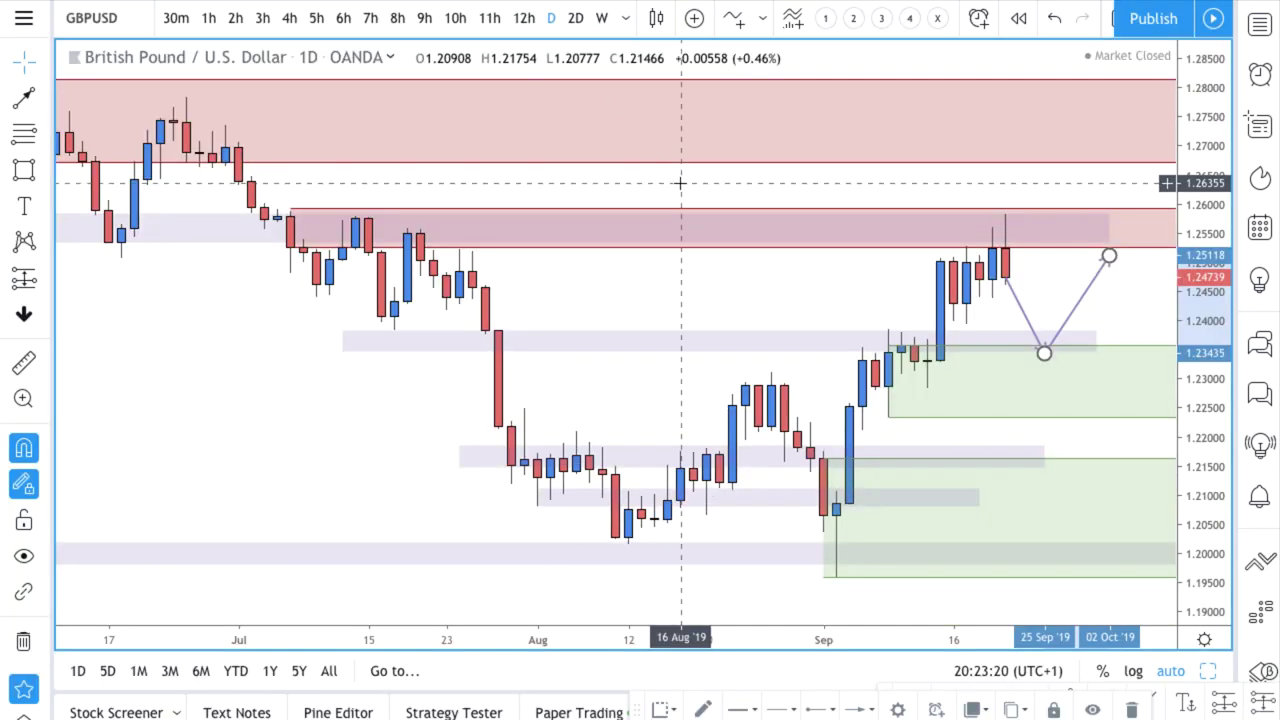
Lower the EURUSD green zone's upper edge to about 1.1015.
scroll(829, 423, "up", 5)
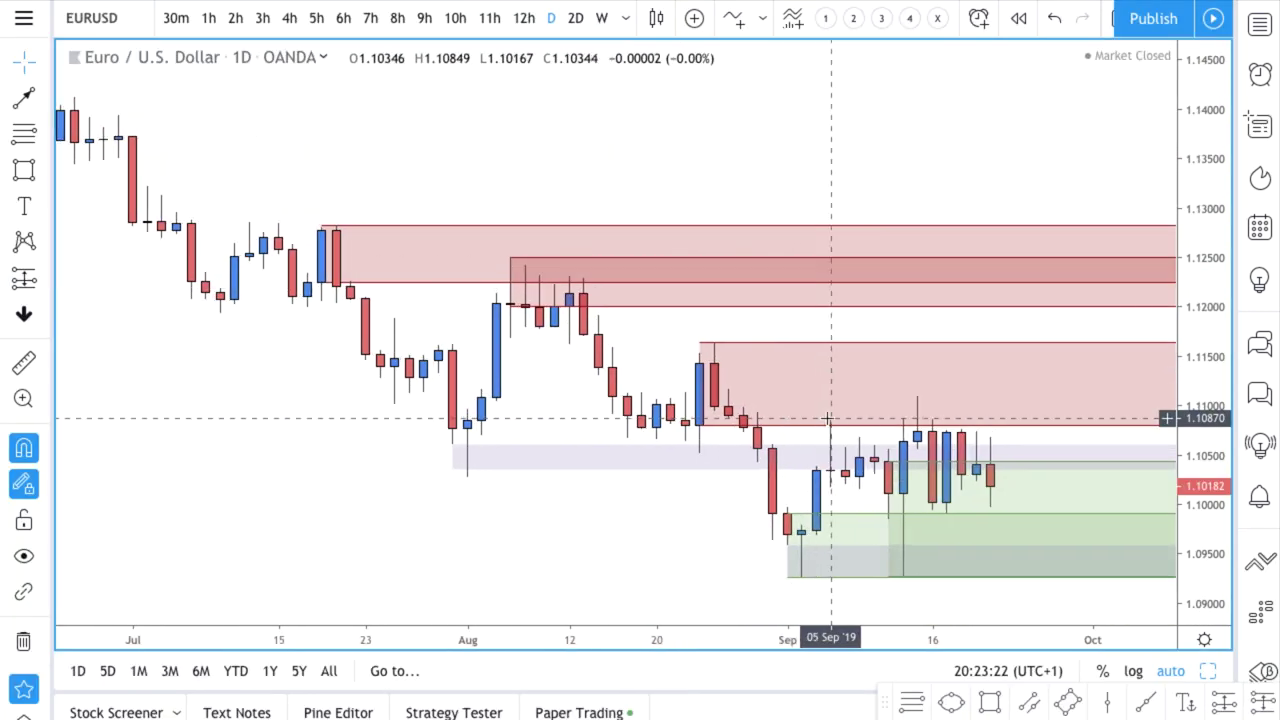
scroll(829, 423, "up", 1)
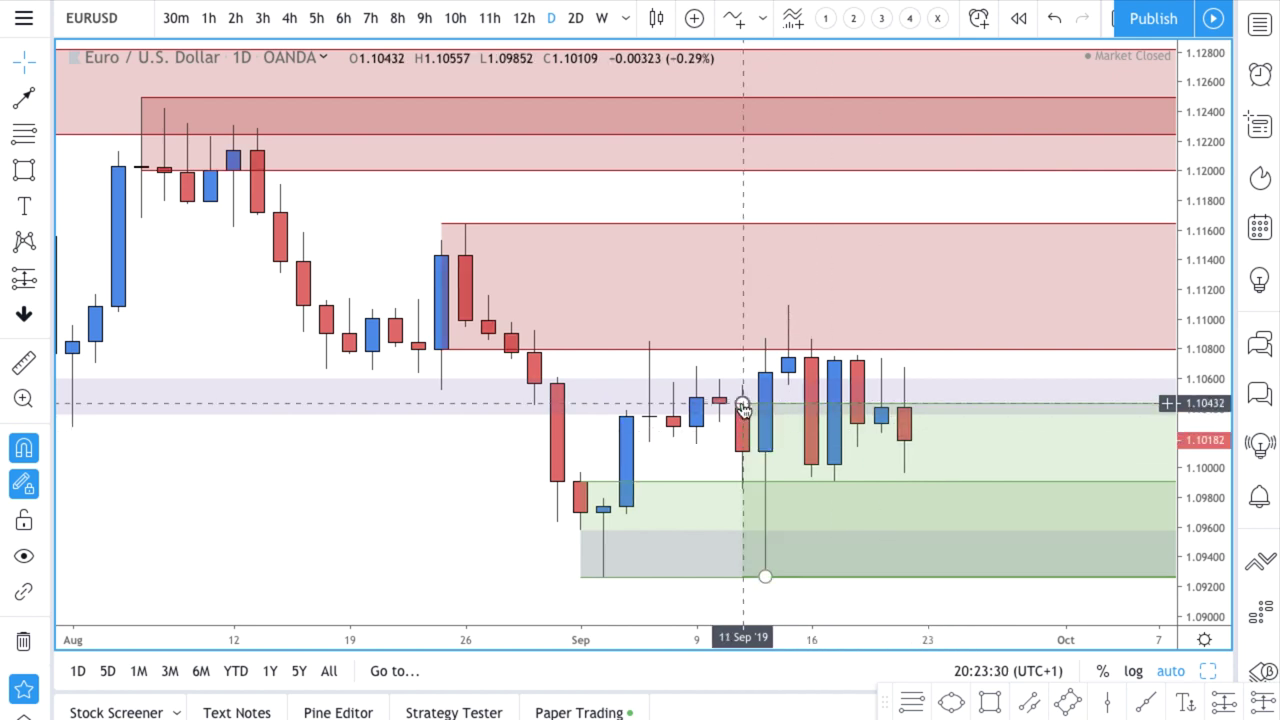
left_click_drag(742, 405, 737, 453)
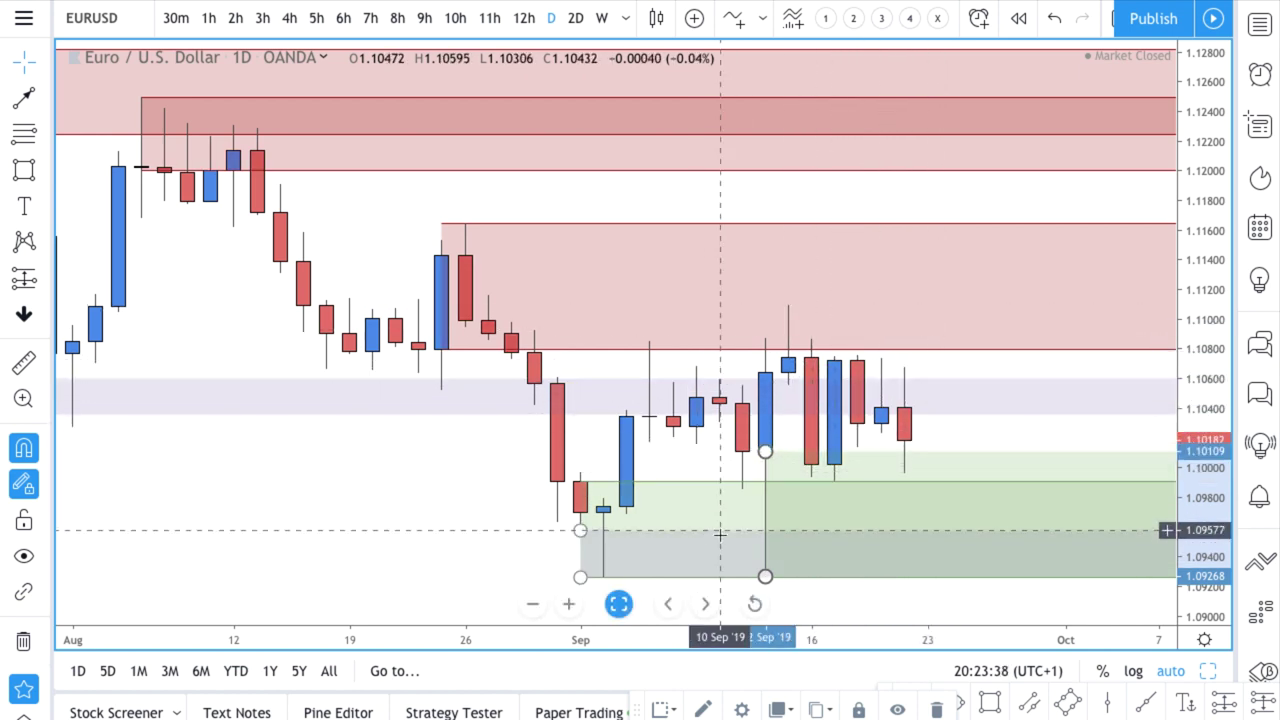
Draw a trial trend line from the last close to 1.09280 on 24 Sep, then delete it.
left_click(24, 97)
left_click(904, 432)
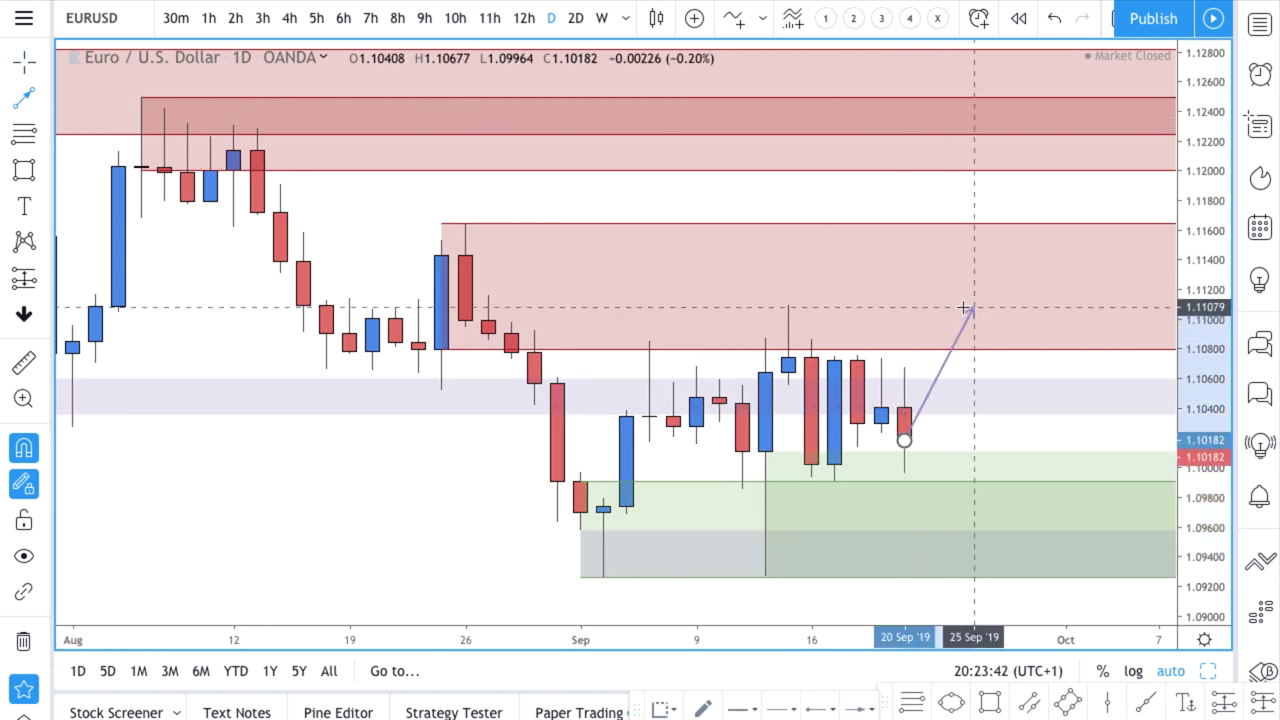
left_click(948, 573)
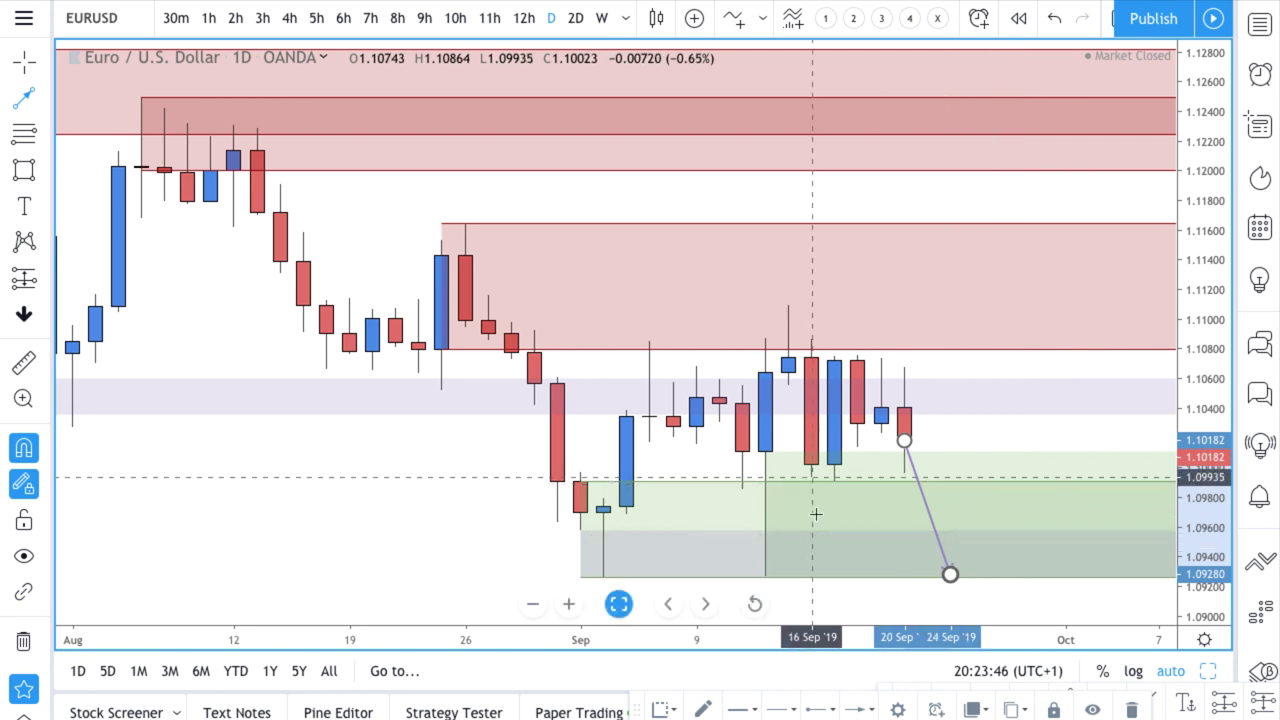
key("Delete")
Start an Arrow drawing on the last candle, then cancel it.
left_click(24, 96)
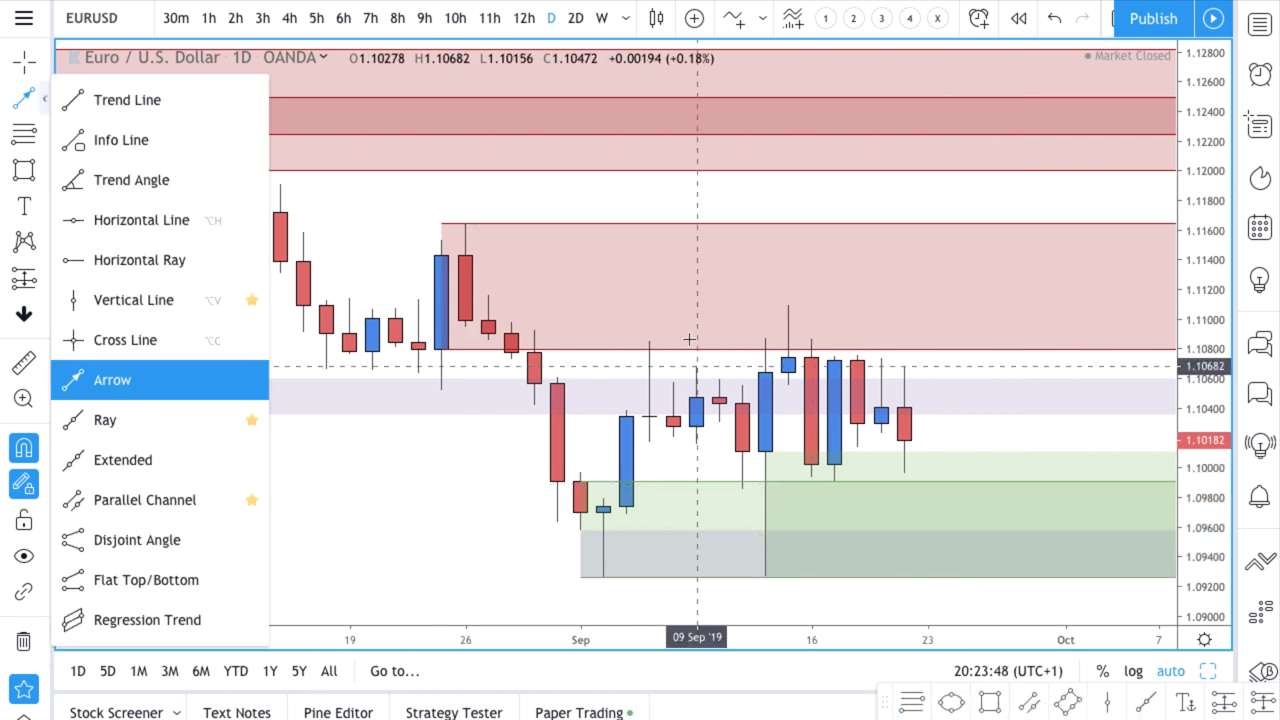
left_click(904, 408)
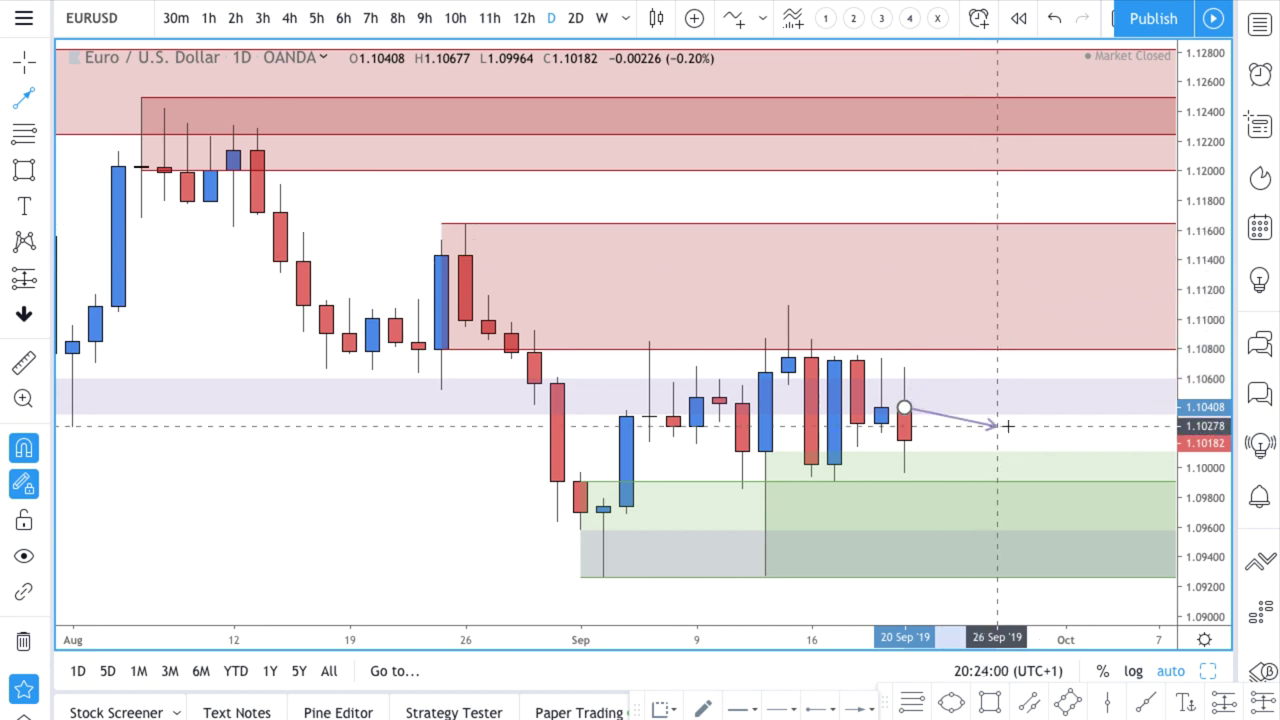
key("Escape")
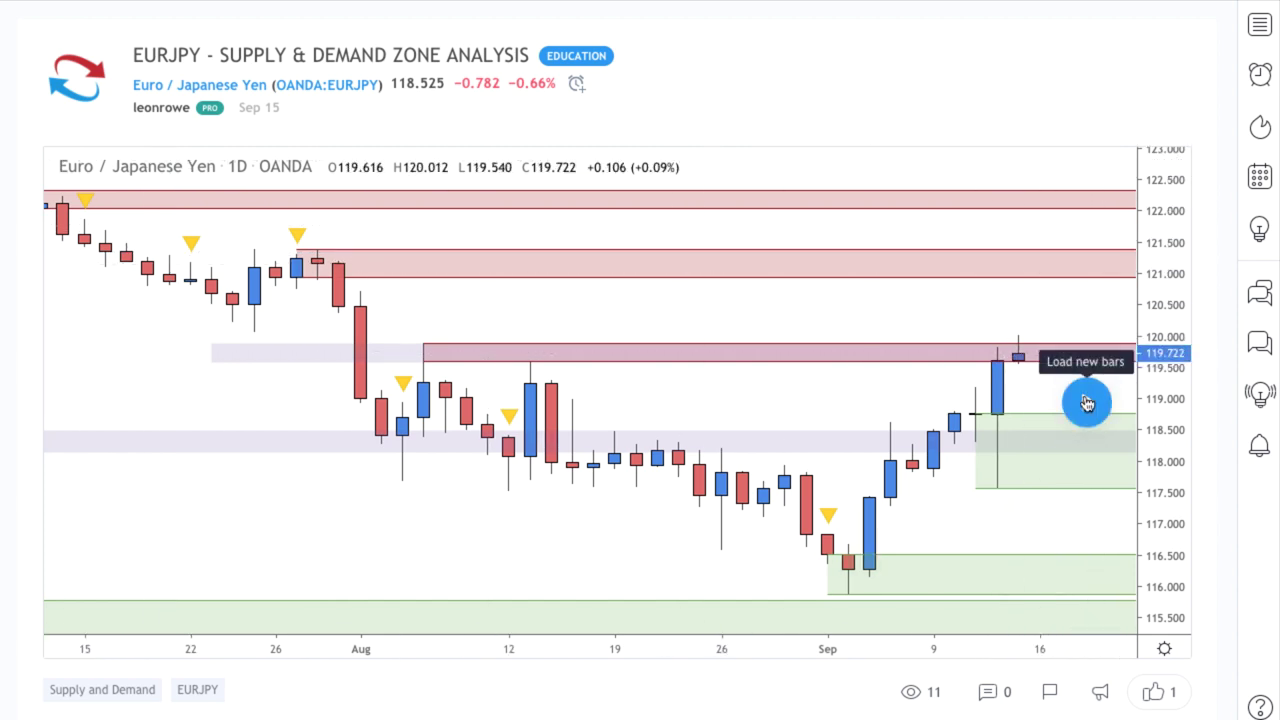
Load the newer bars on the EURJPY idea chart.
left_click(1088, 403)
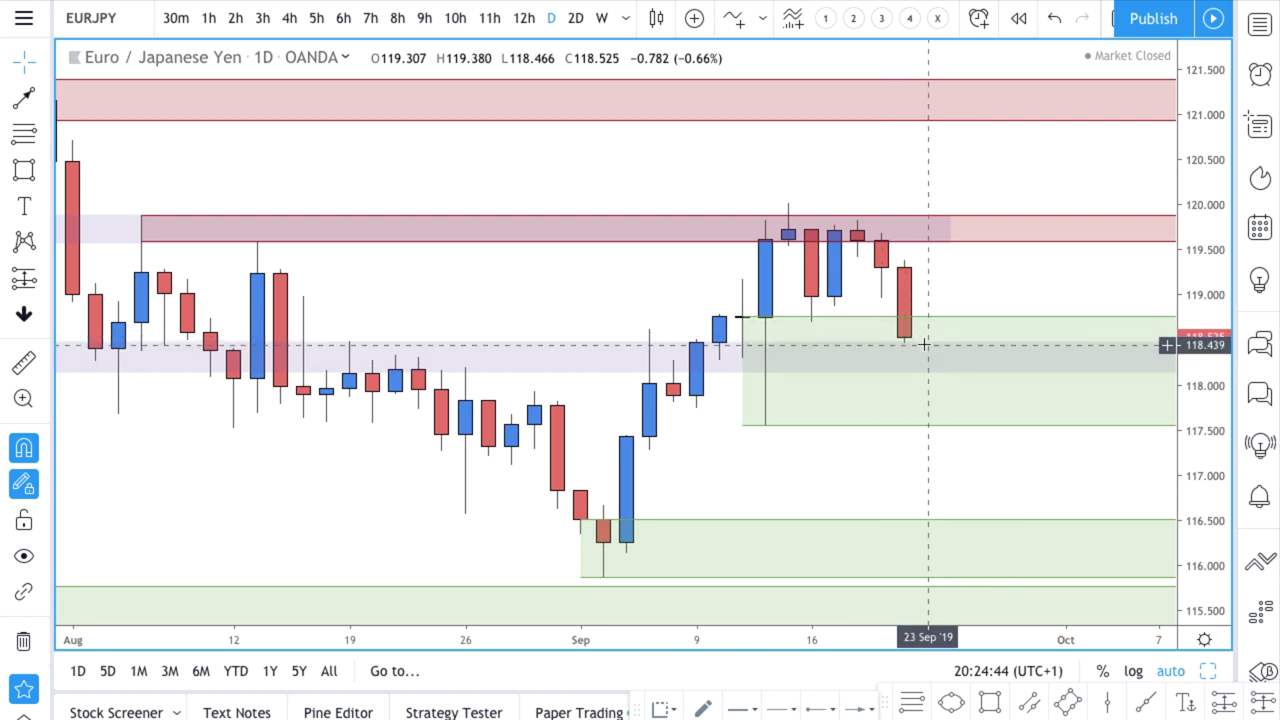
Draw two upward arrows from the 20 Sep candle, toward about 119.3 and 118.47.
left_click(24, 96)
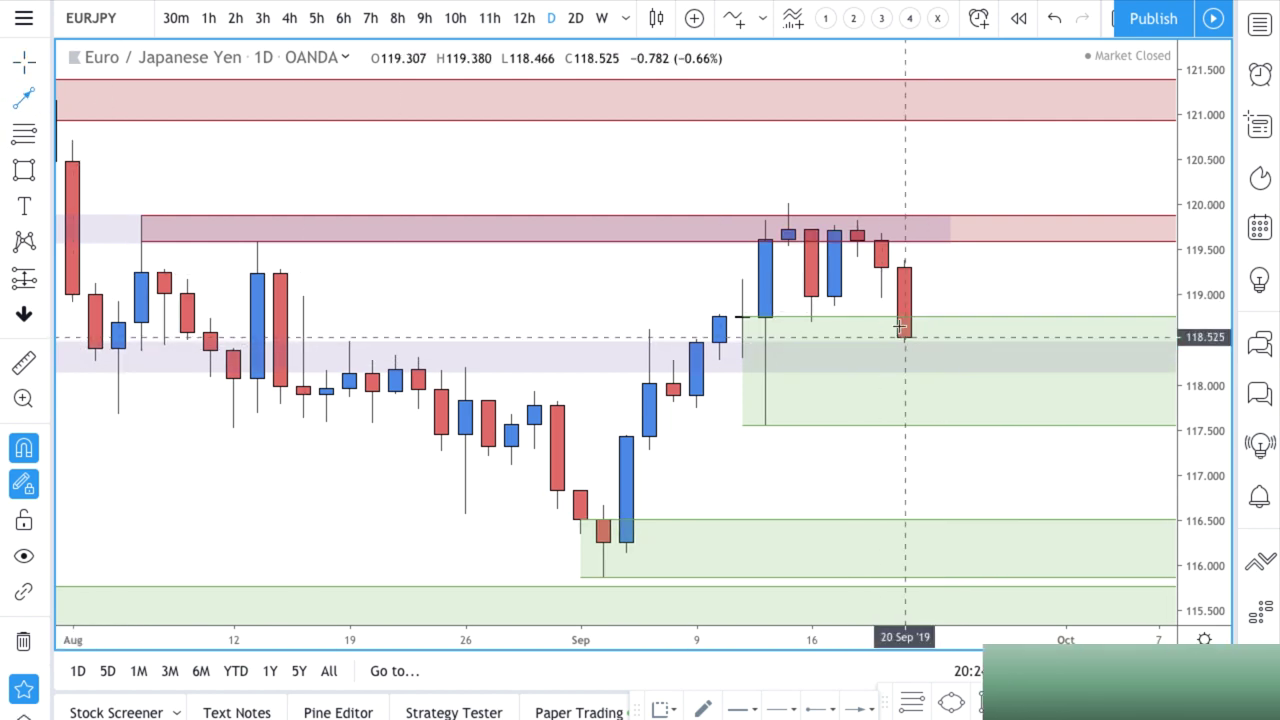
left_click(904, 343)
left_click(1019, 266)
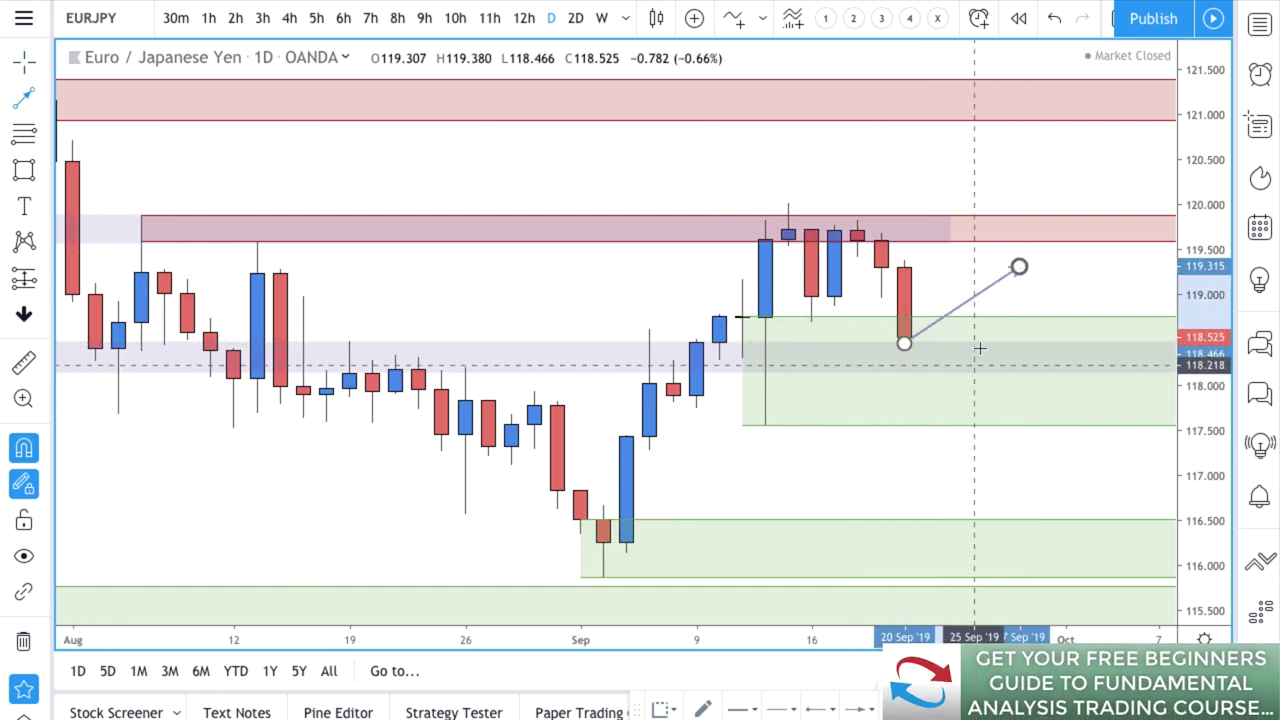
left_click(904, 412)
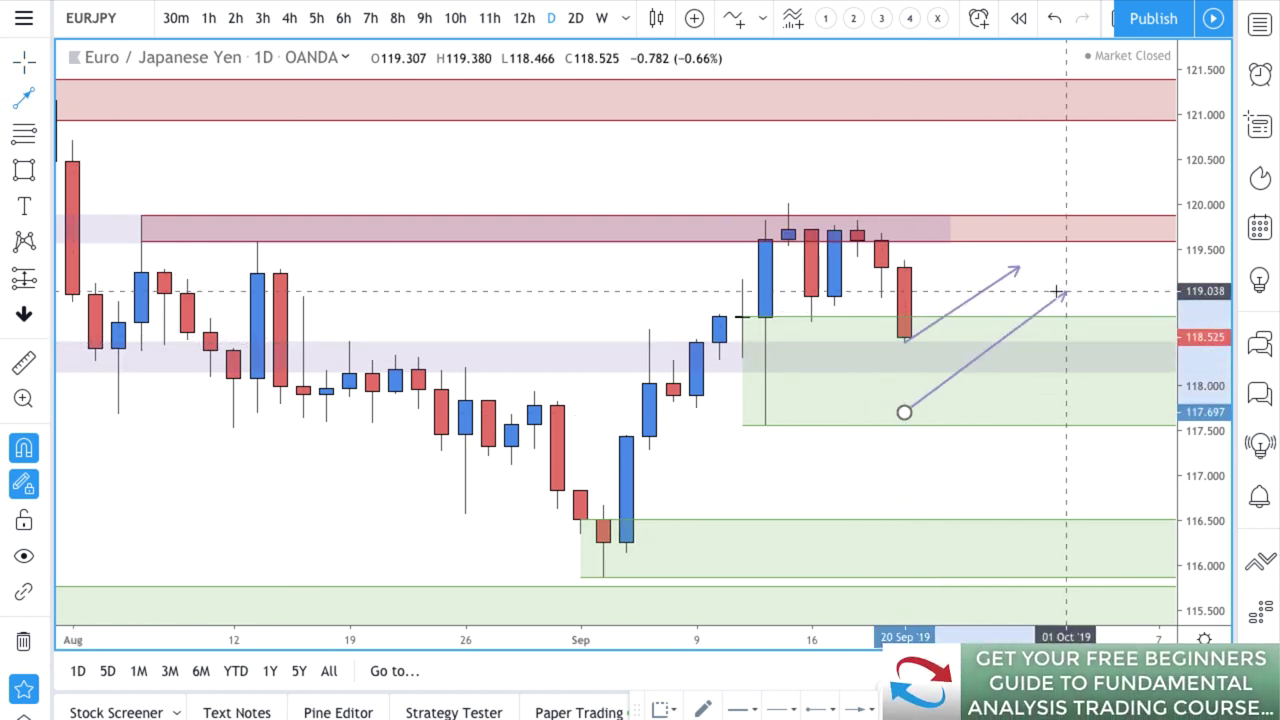
left_click(996, 343)
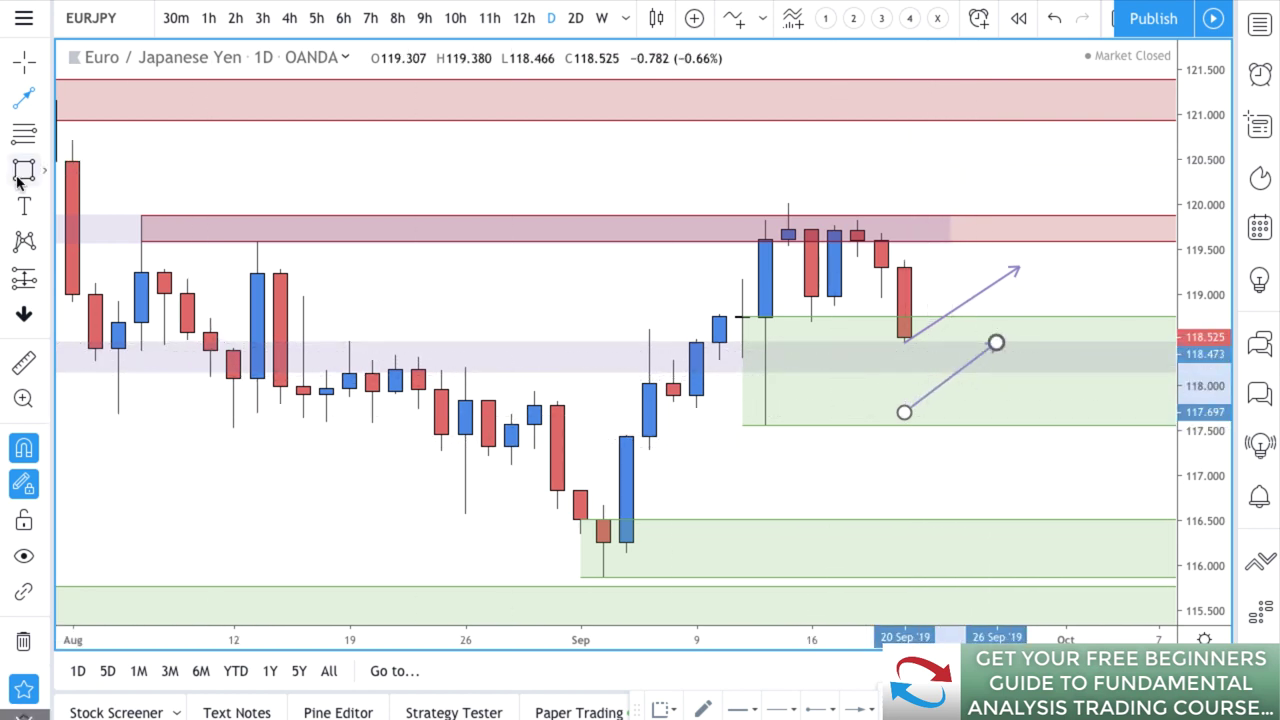
Draw a lilac zone from 01 Aug spanning 117.553 to 117.874.
key("alt+shift+r")
left_click(119, 414)
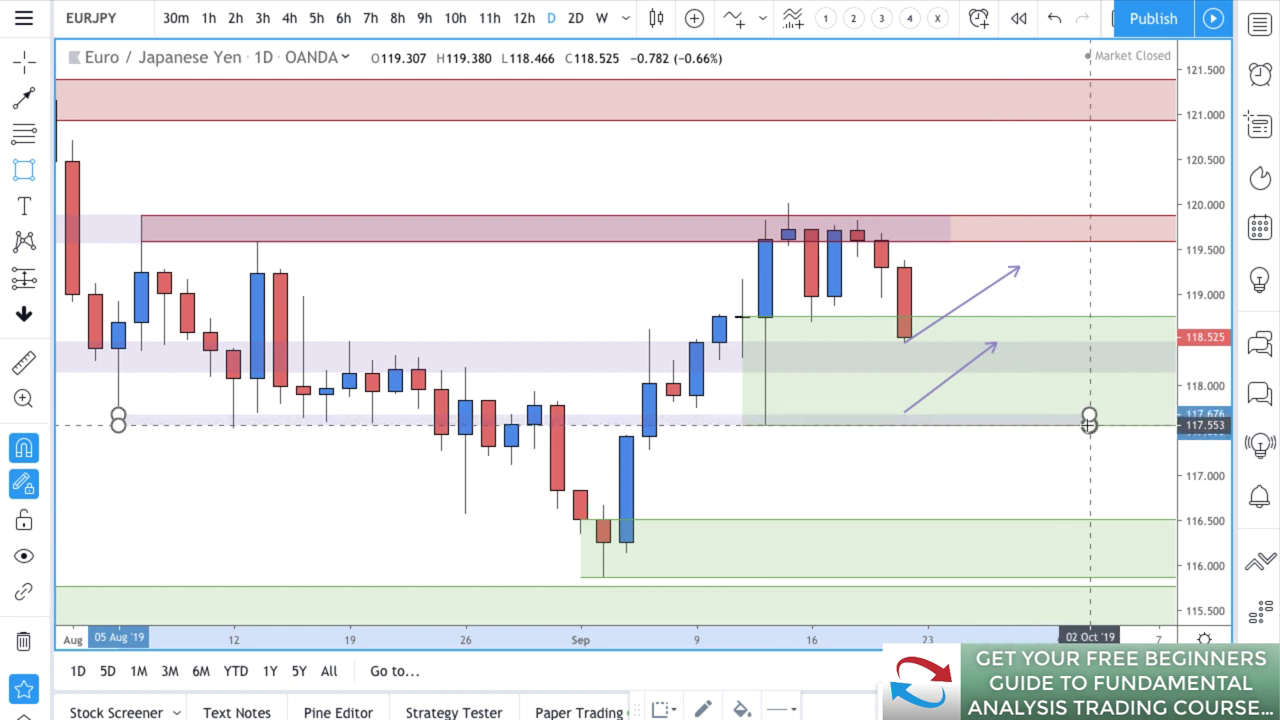
left_click(1054, 428)
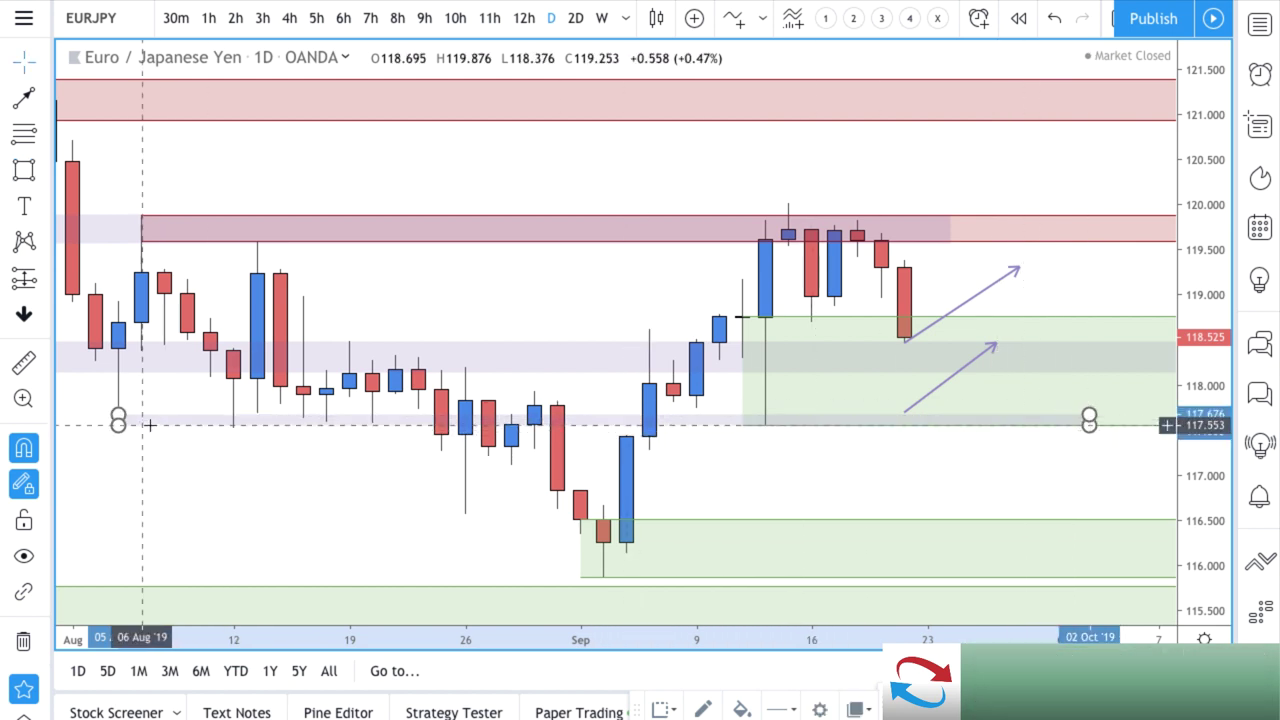
left_click_drag(119, 414, 72, 395)
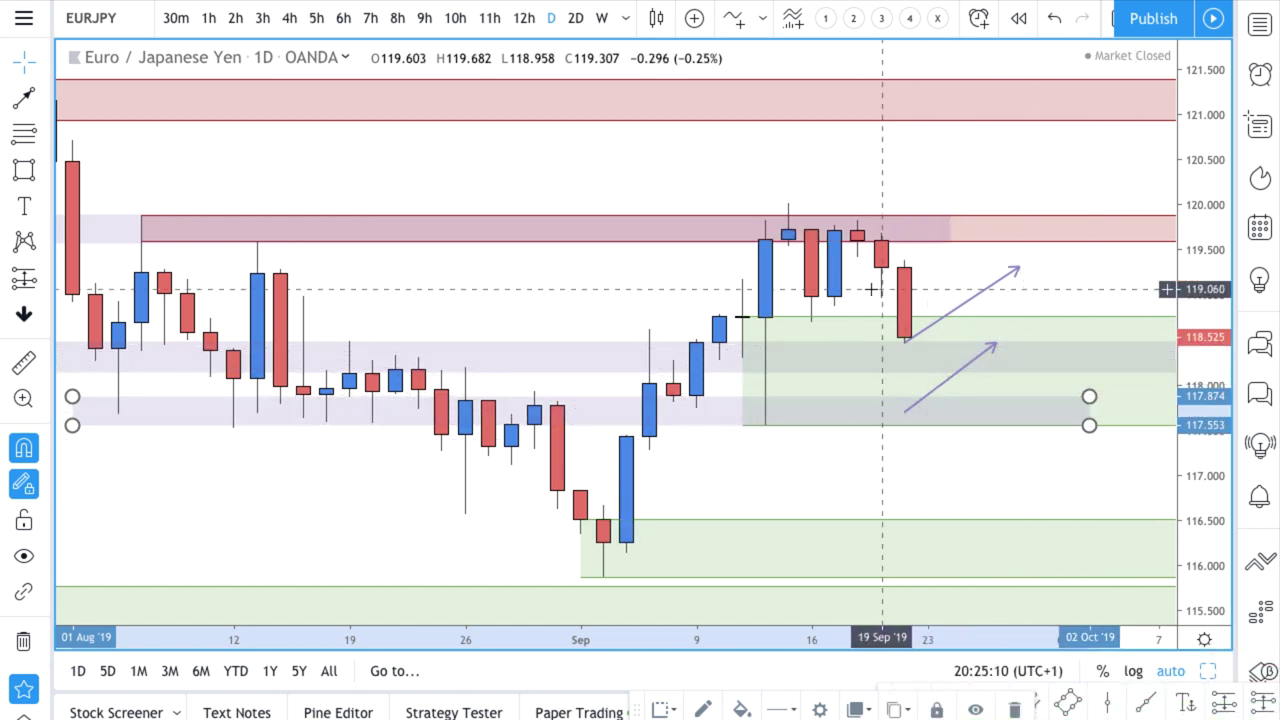
scroll(850, 270, "down", 1)
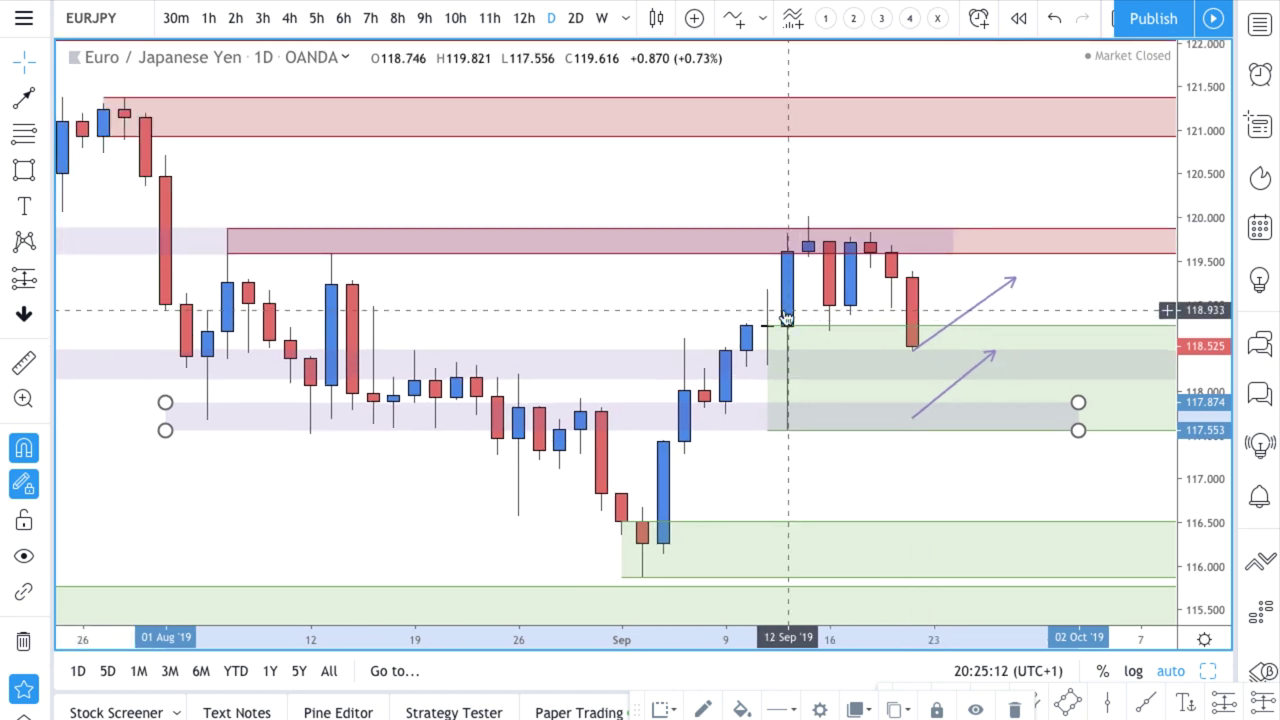
right_click(787, 318)
left_click(951, 357)
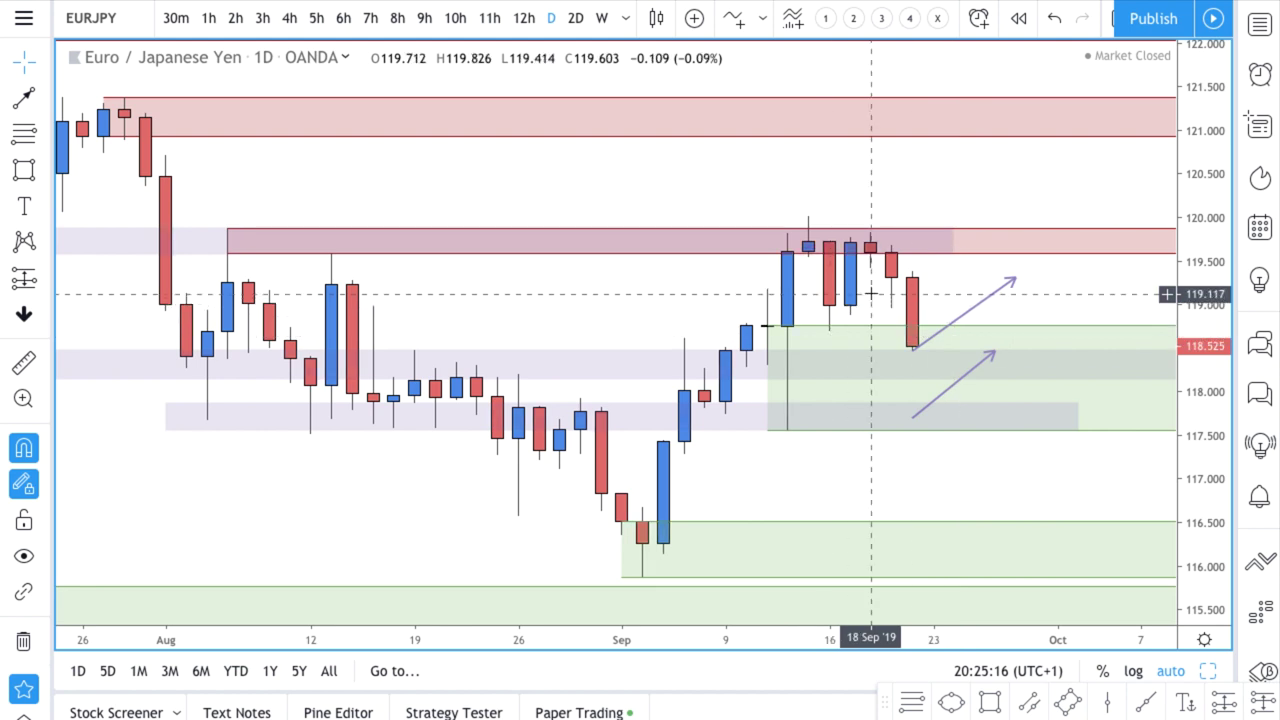
Reshape the red zone to 118.986–120.012, starting on 13 Sep.
left_click(334, 247)
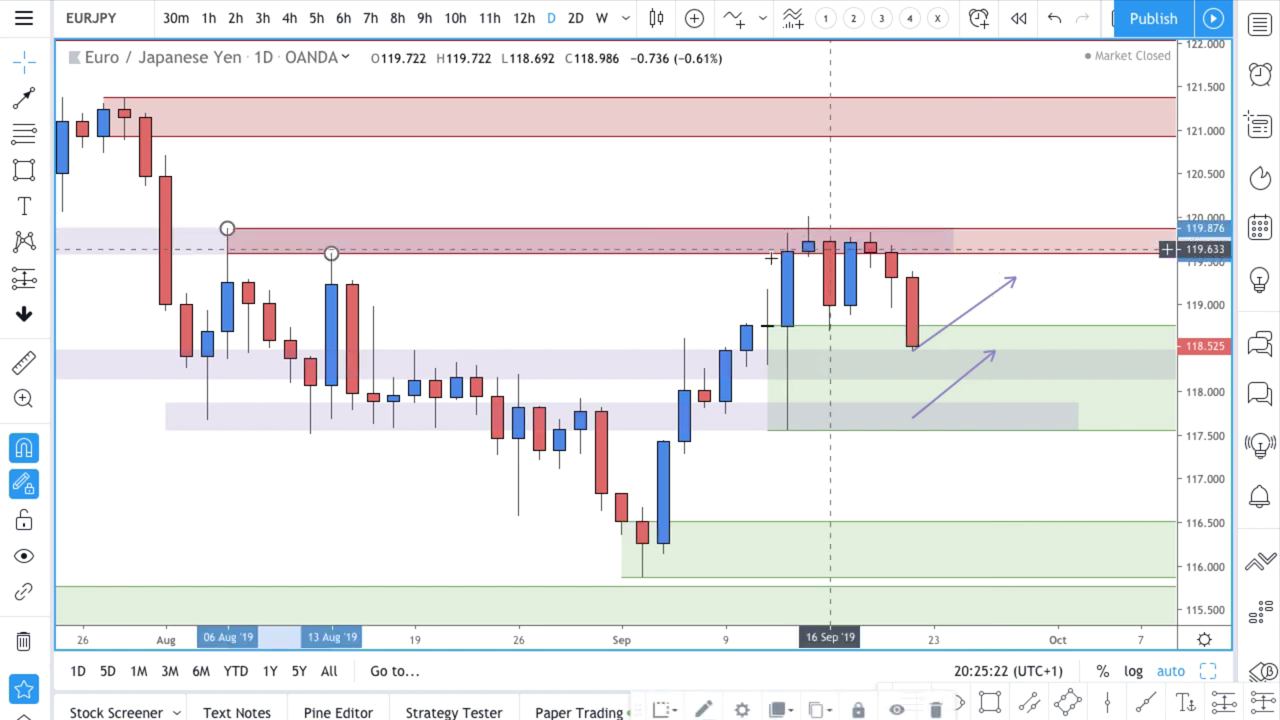
left_click_drag(331, 255, 850, 305)
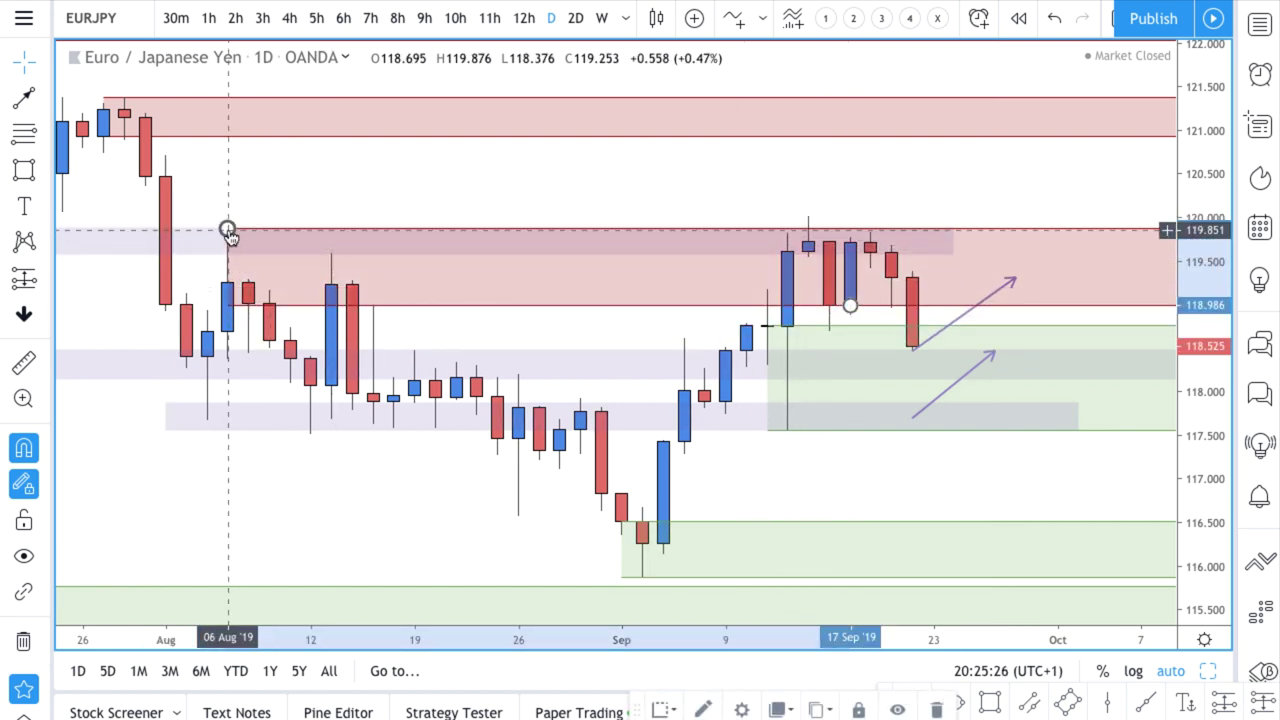
left_click_drag(228, 231, 808, 210)
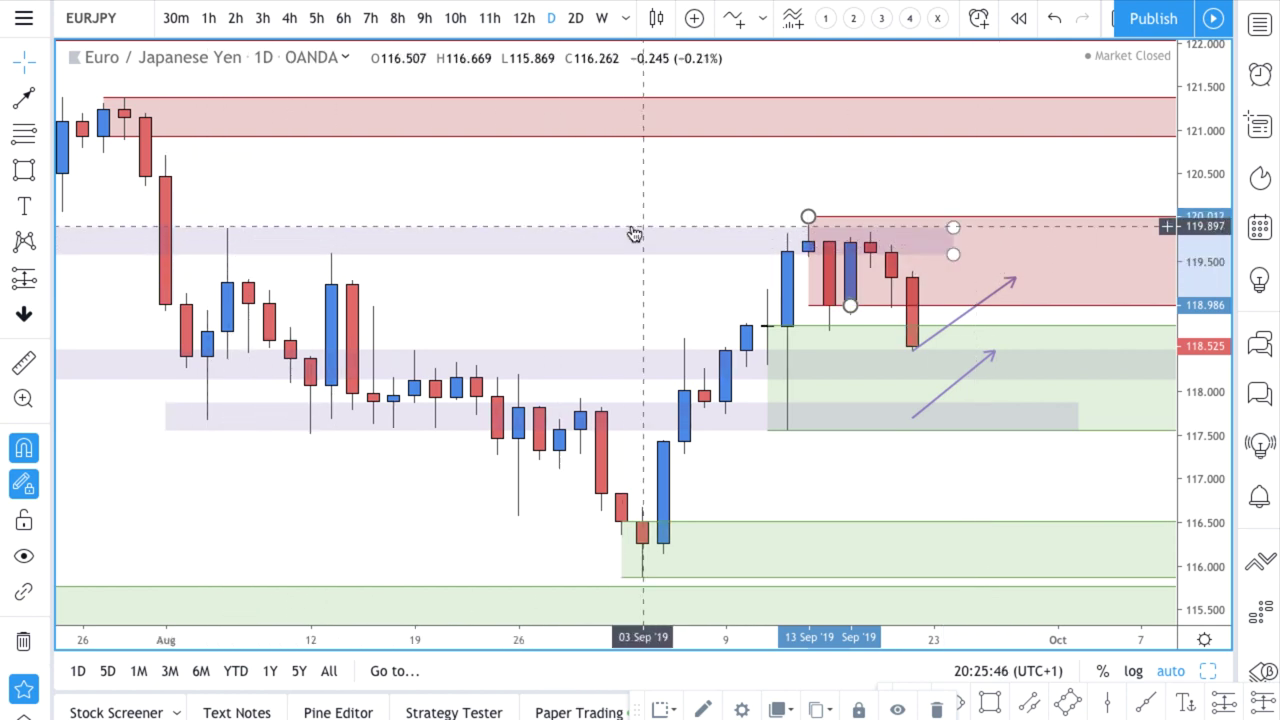
left_click(808, 247)
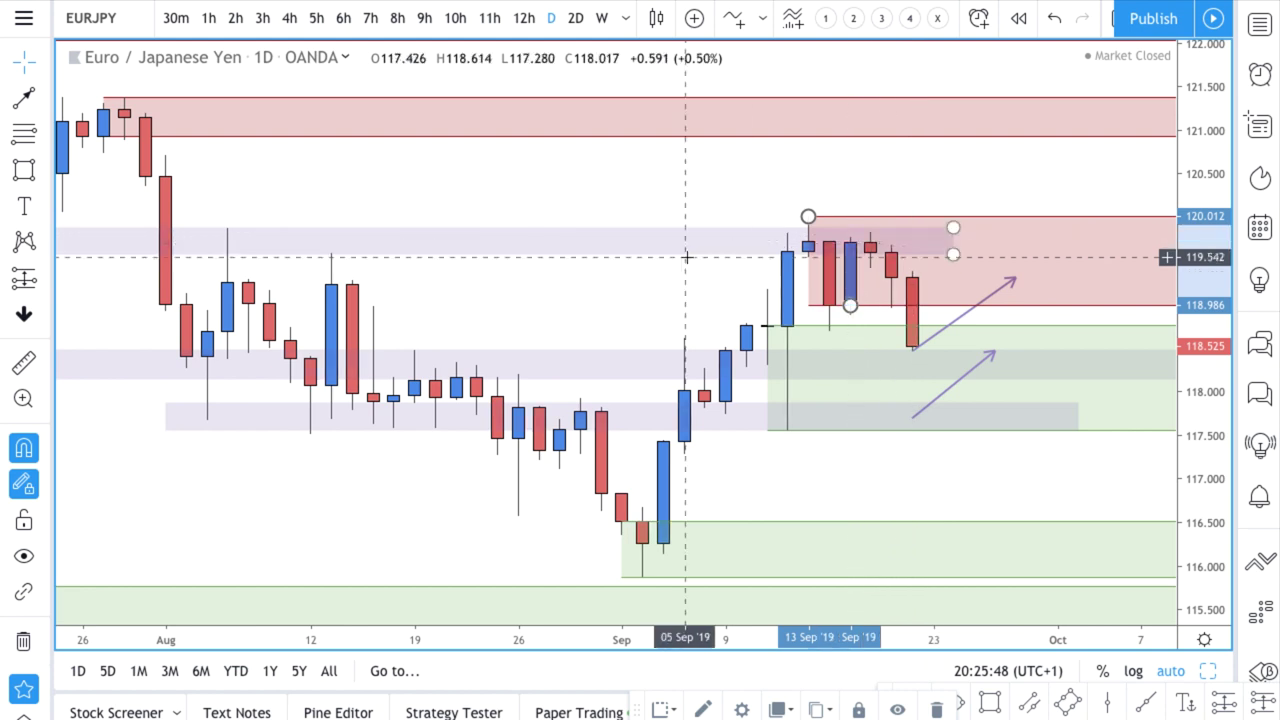
left_click(915, 486)
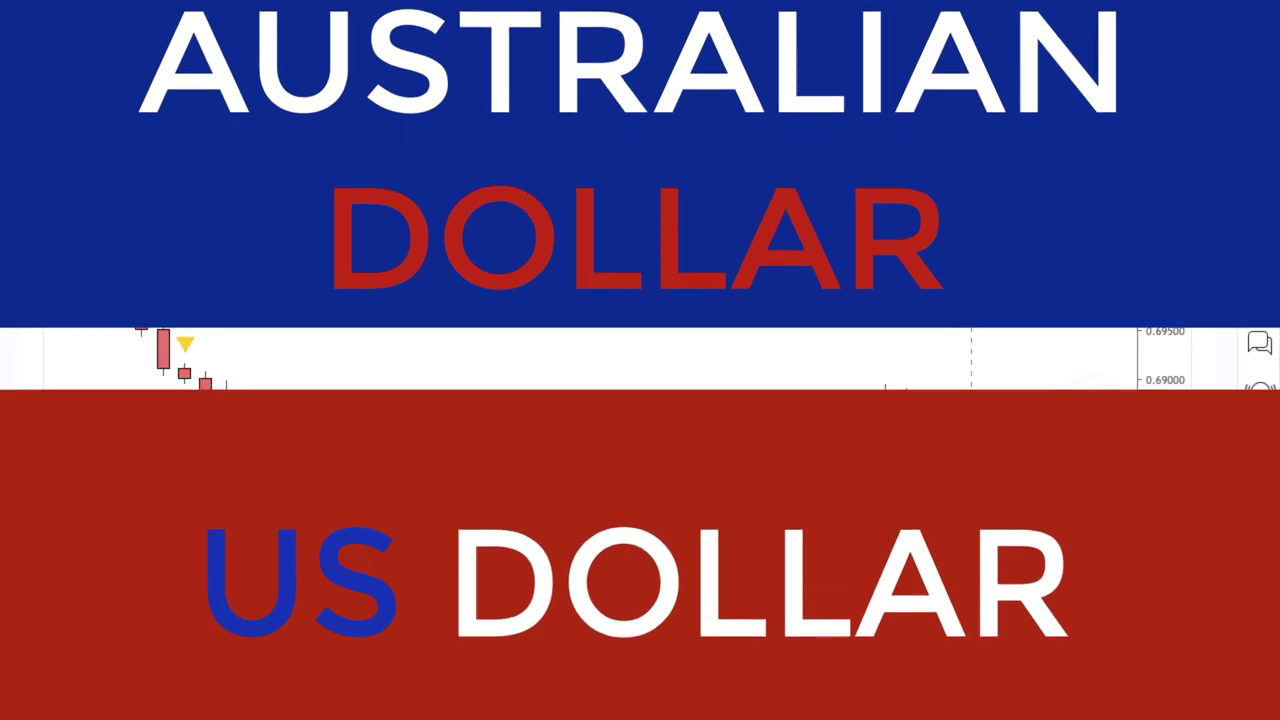
Load the newer bars on the AUDUSD idea chart.
scroll(975, 443, "down", 1)
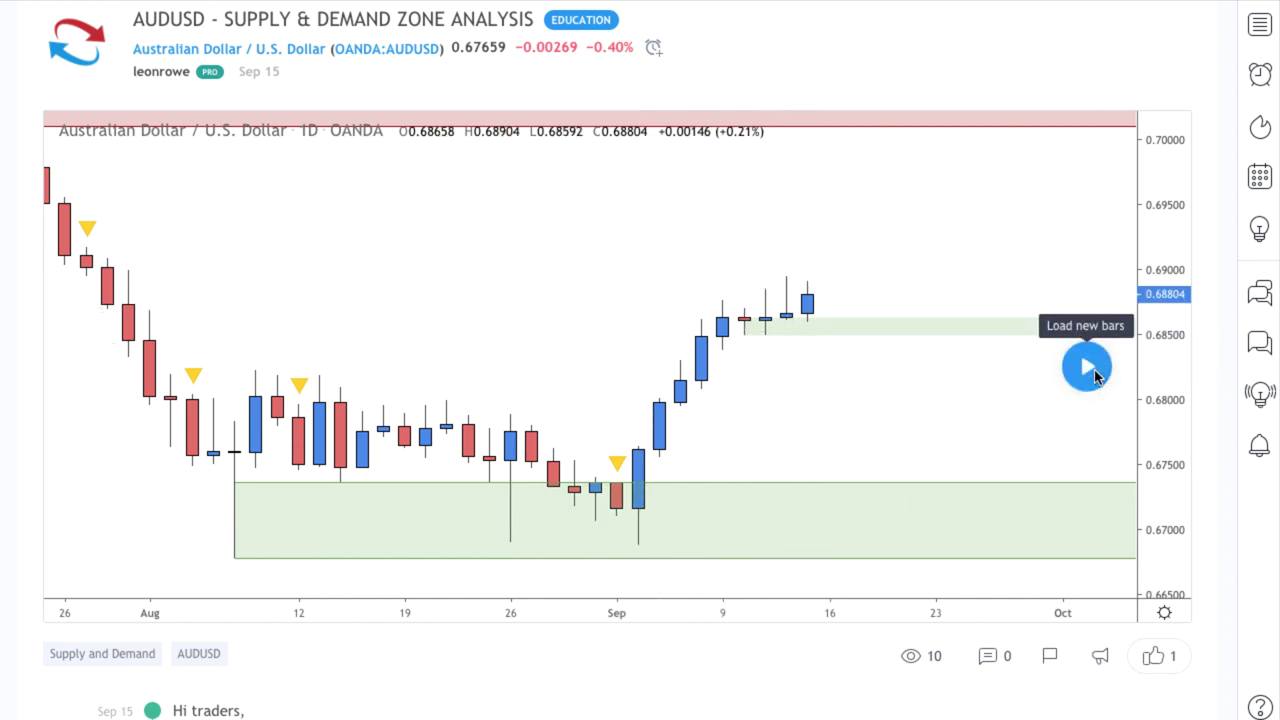
left_click(1090, 370)
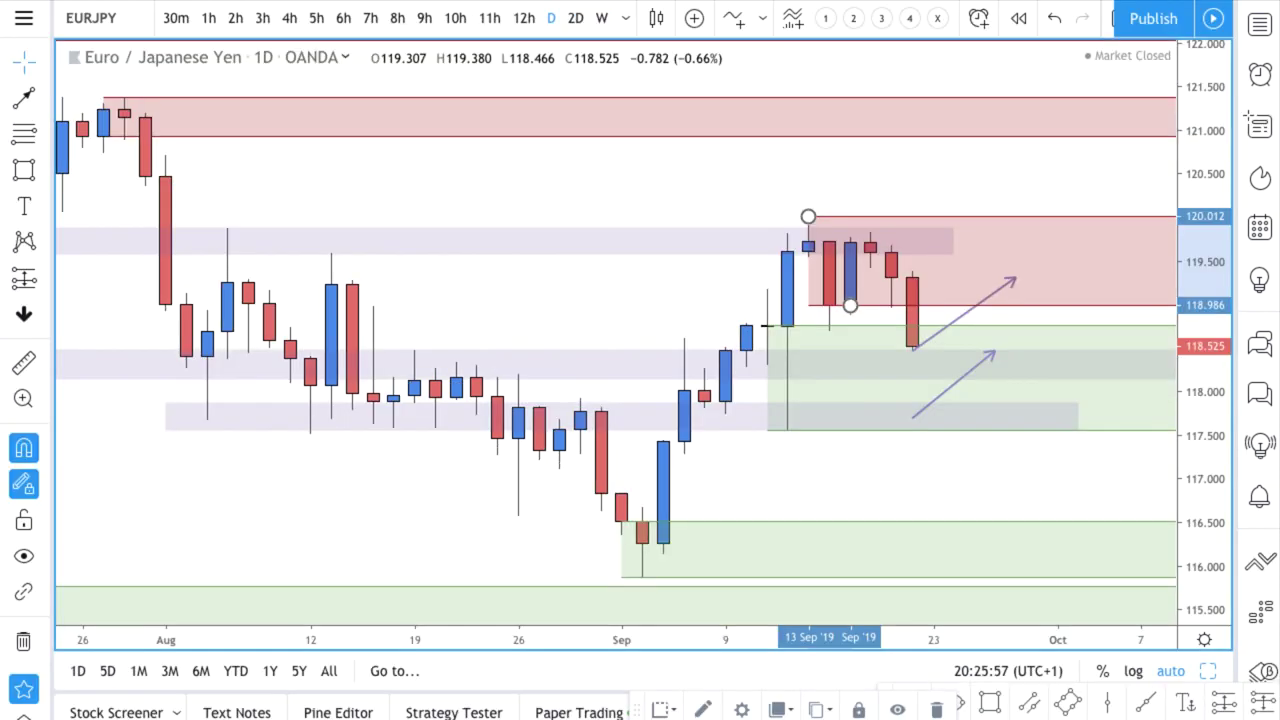
key("space")
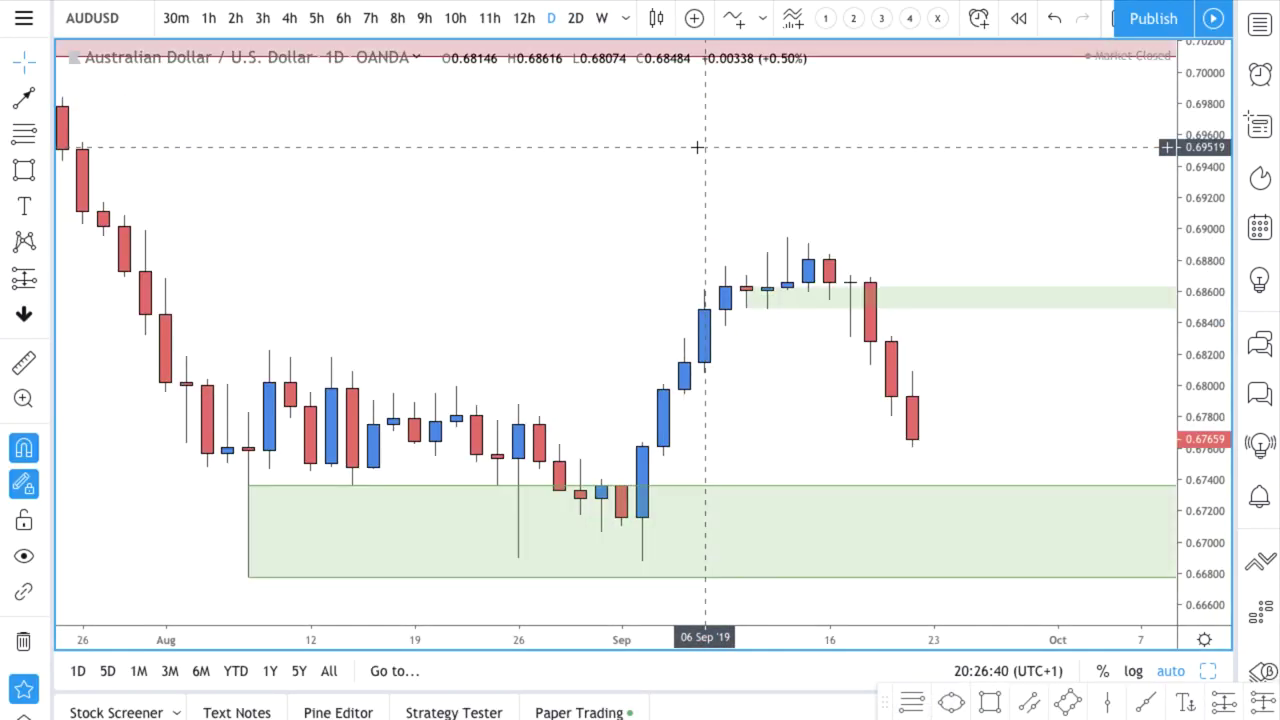
right_click(936, 293)
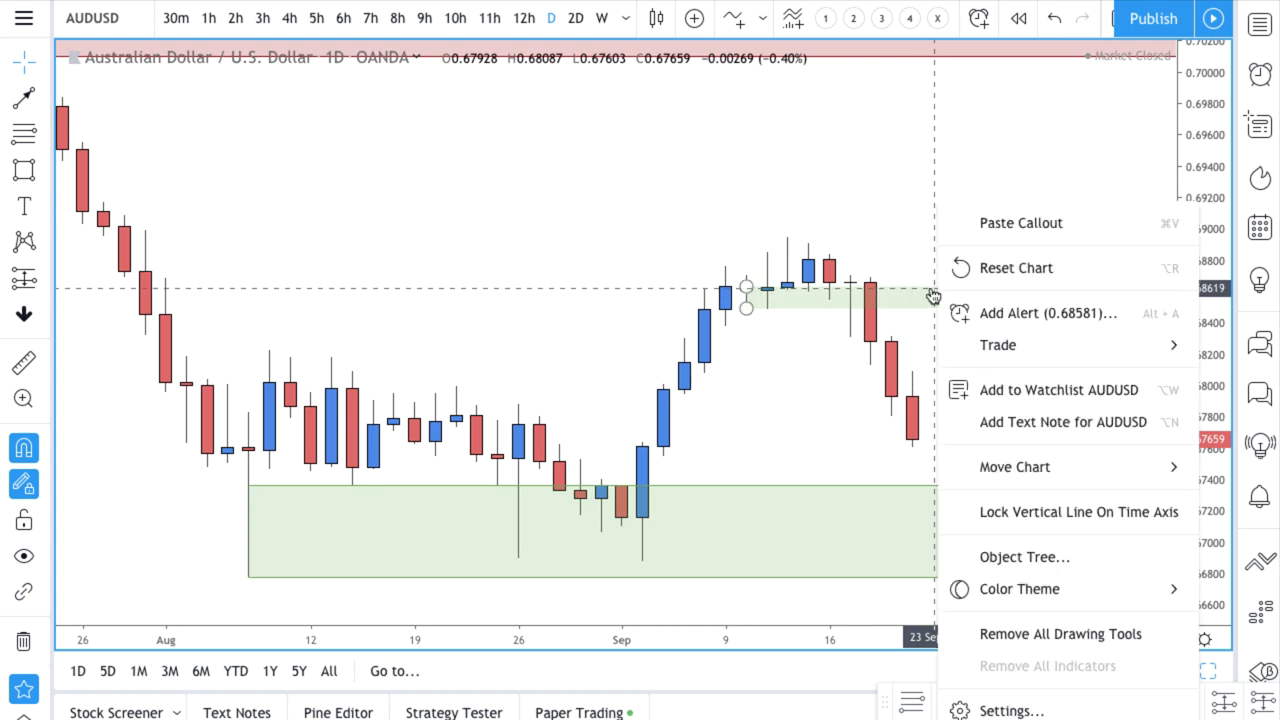
left_click(907, 290)
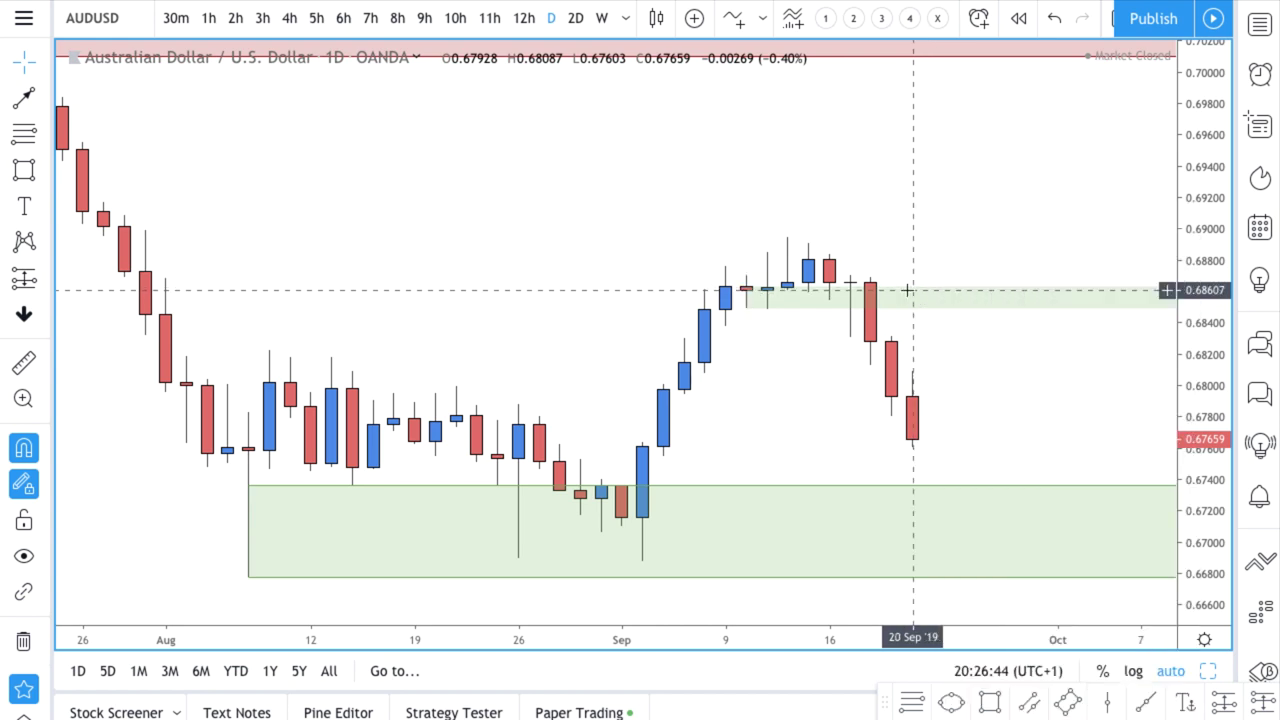
key("Delete")
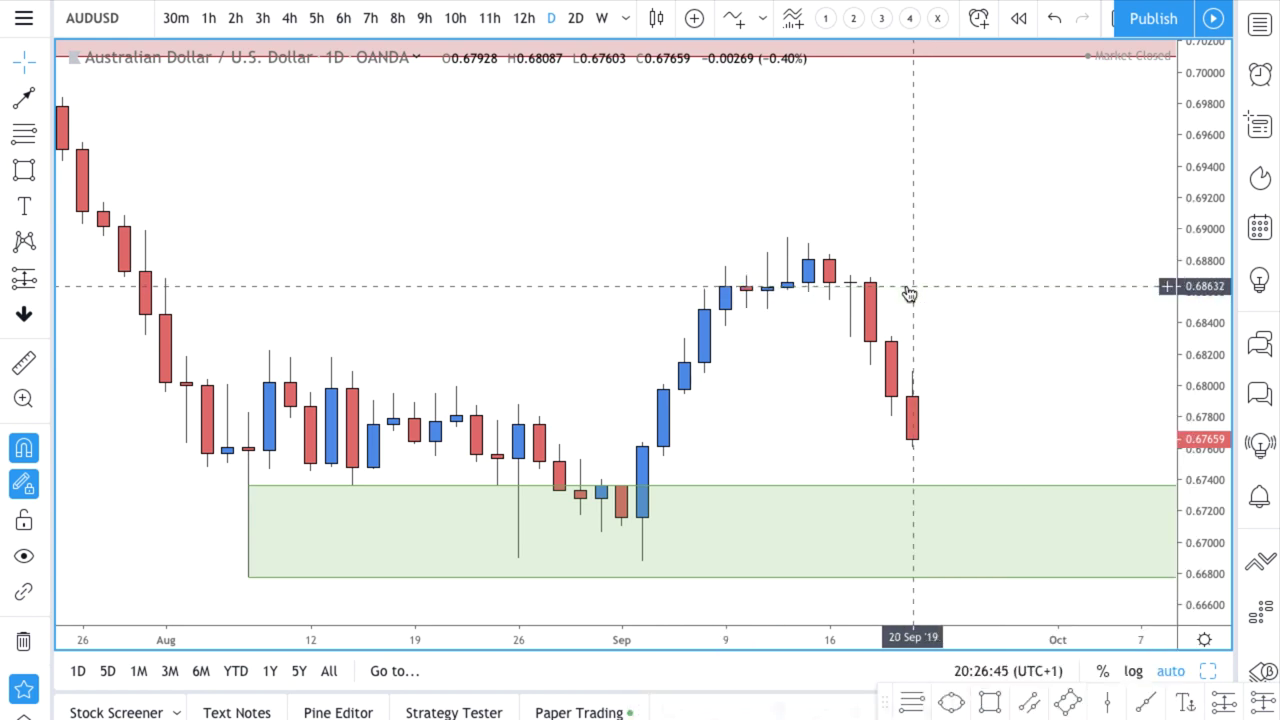
left_click(22, 138)
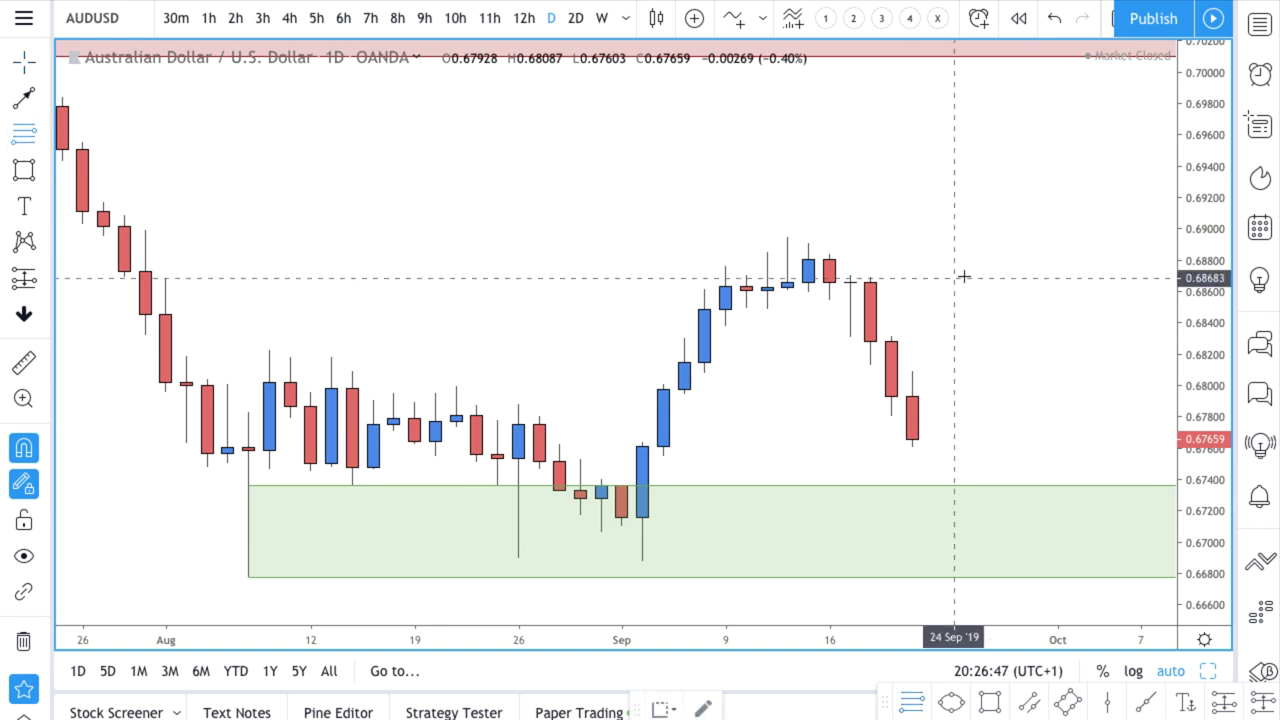
left_click(808, 282)
left_click(786, 243)
scroll(991, 440, "down", 2)
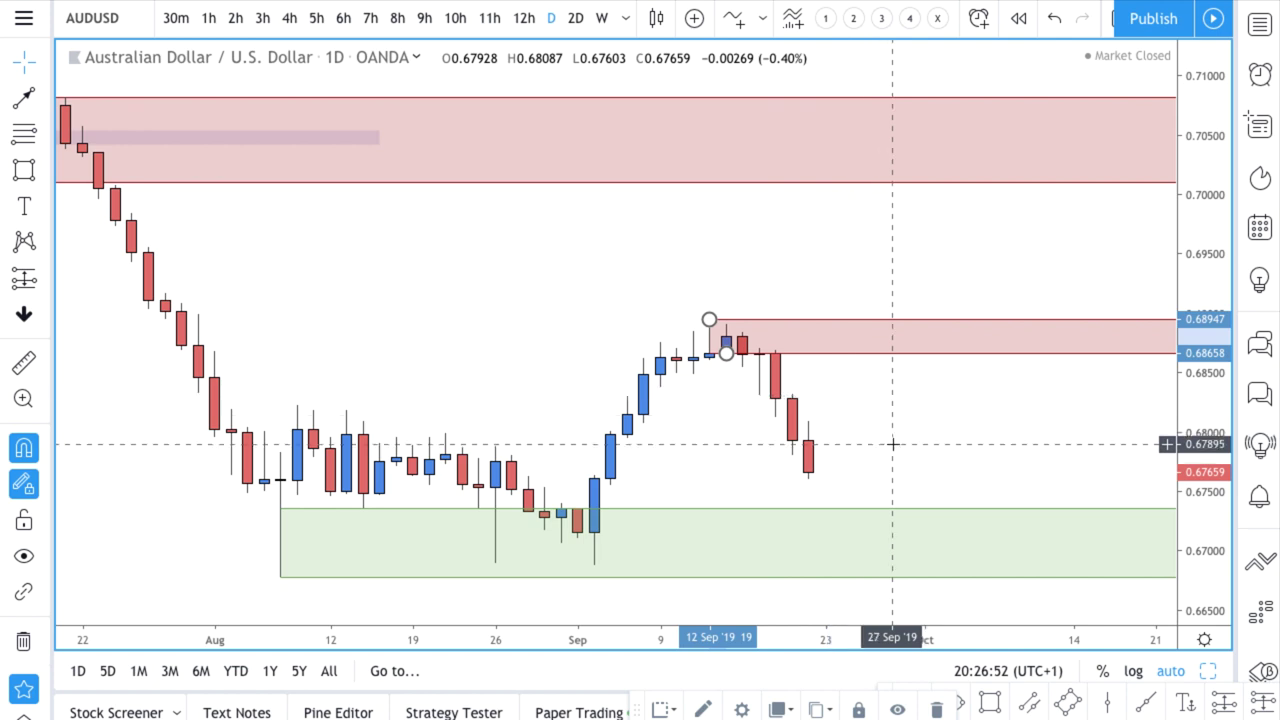
scroll(890, 443, "up", 2)
scroll(892, 443, "up", 2)
scroll(760, 383, "down", 2)
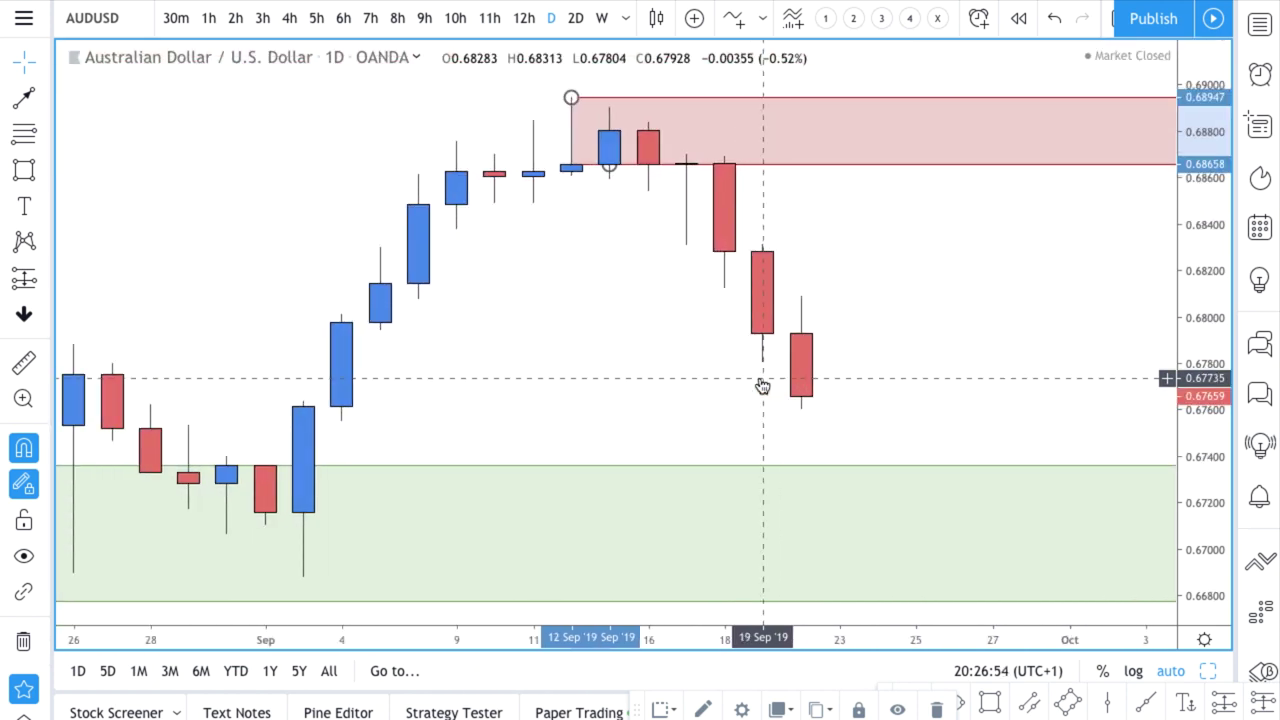
scroll(760, 360, "down", 3)
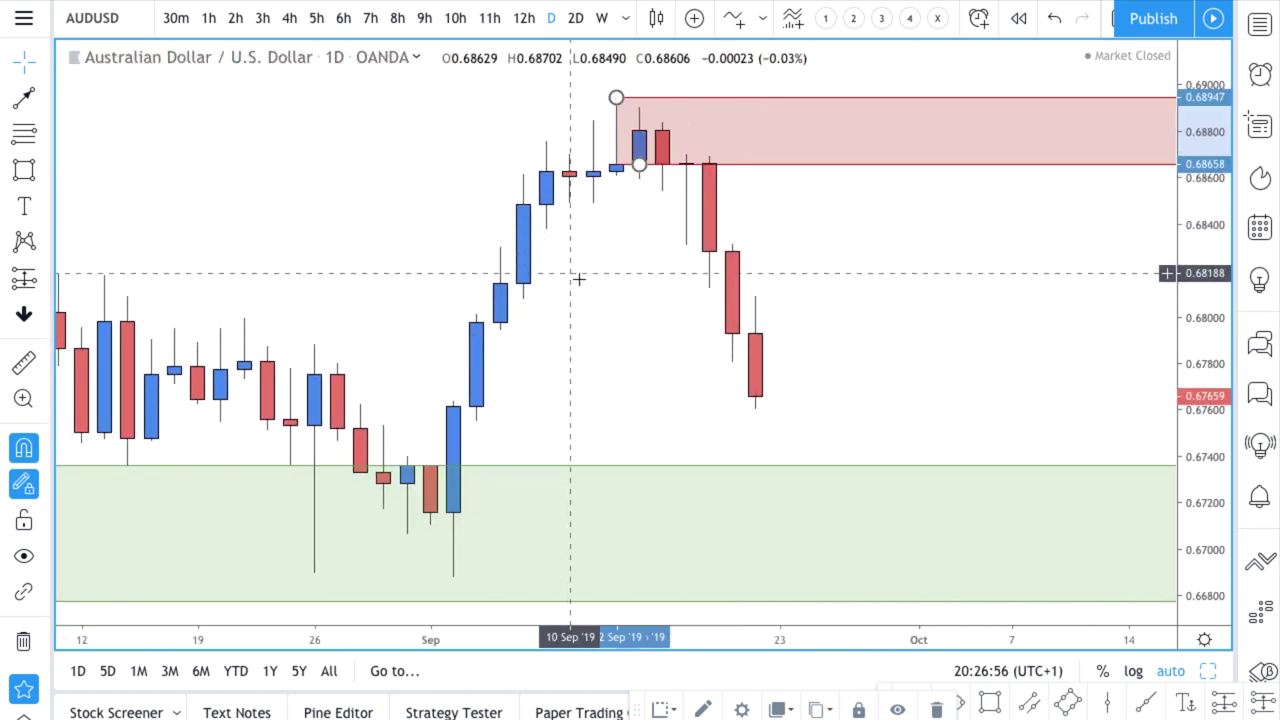
left_click(24, 98)
left_click(755, 397)
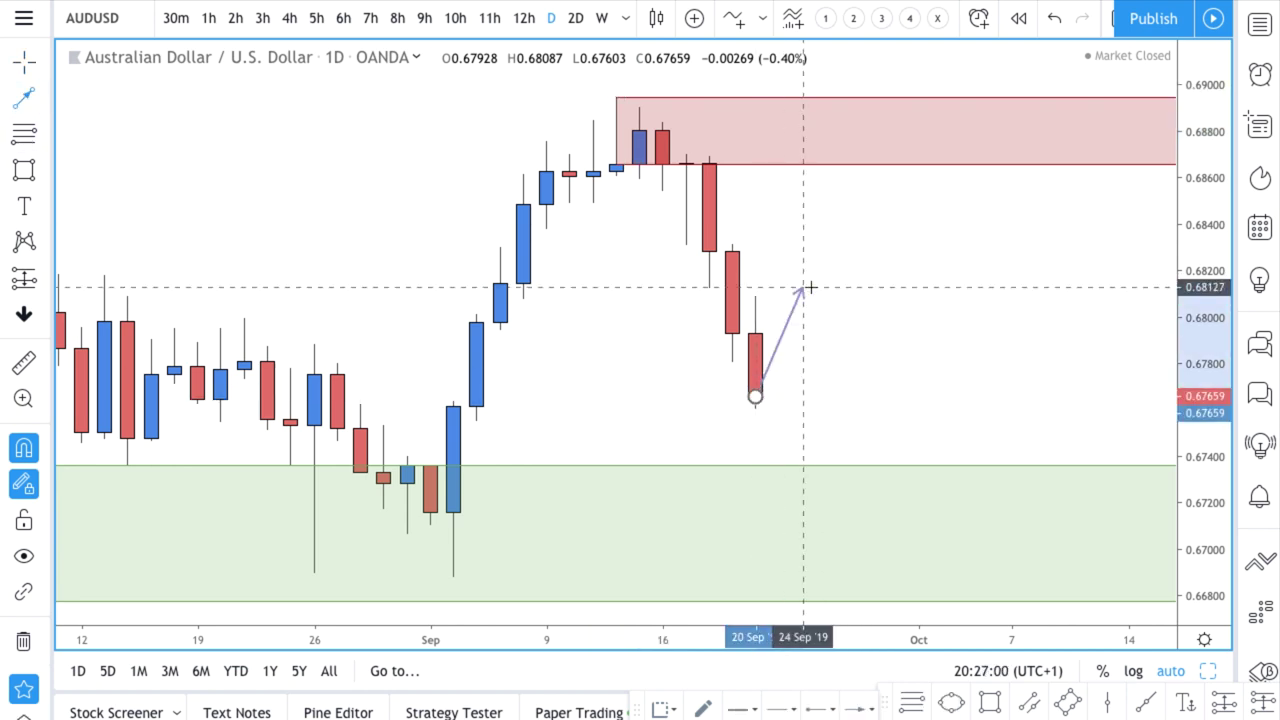
left_click(847, 128)
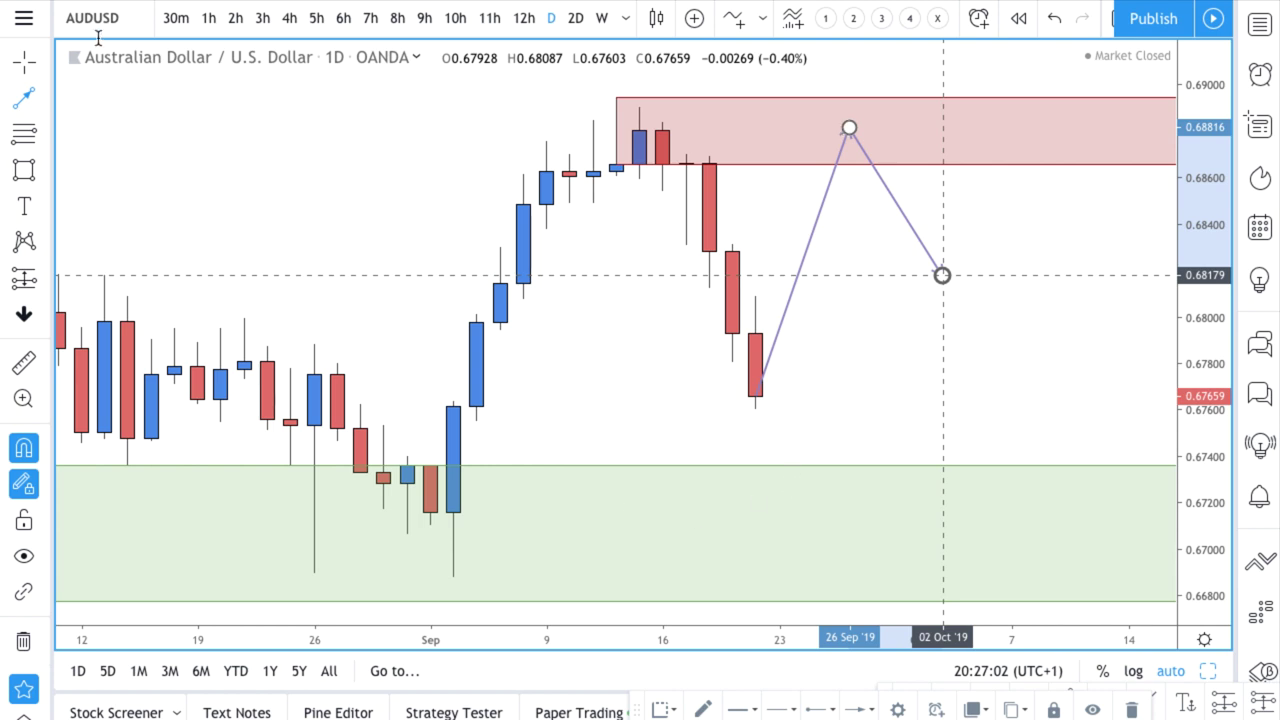
left_click(942, 275)
scroll(942, 275, "down", 3)
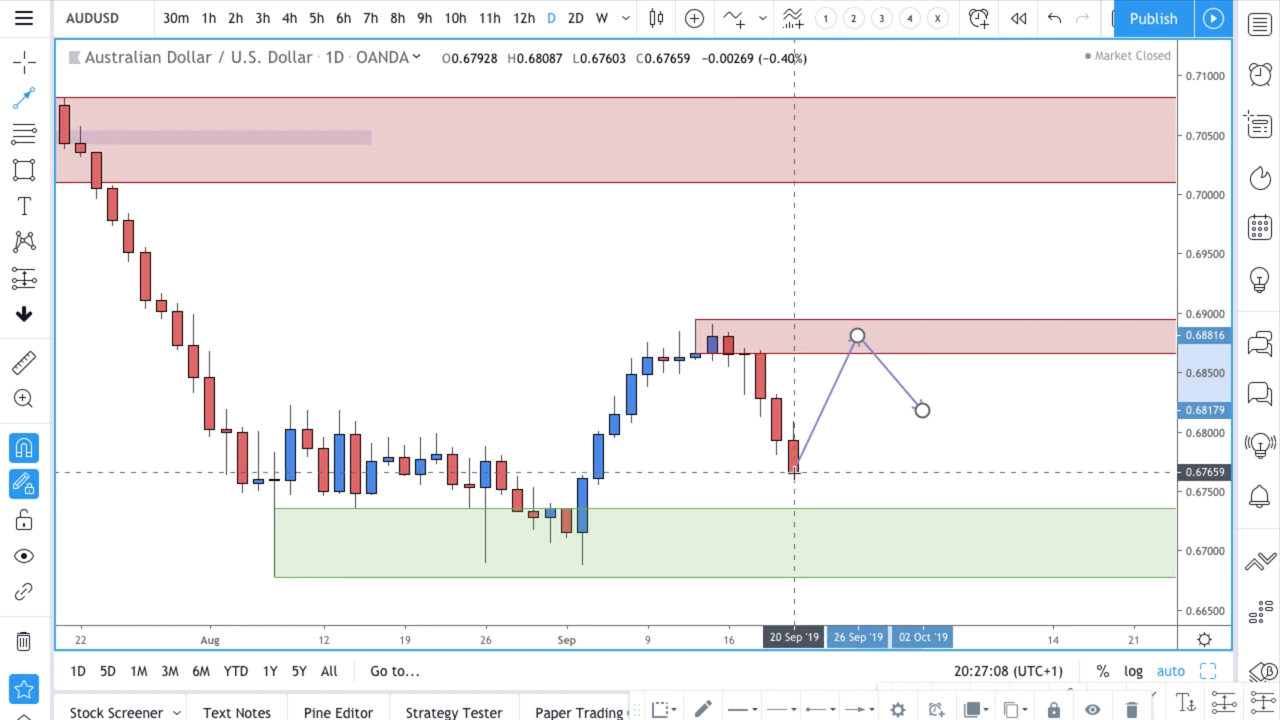
left_click(794, 472)
left_click(841, 567)
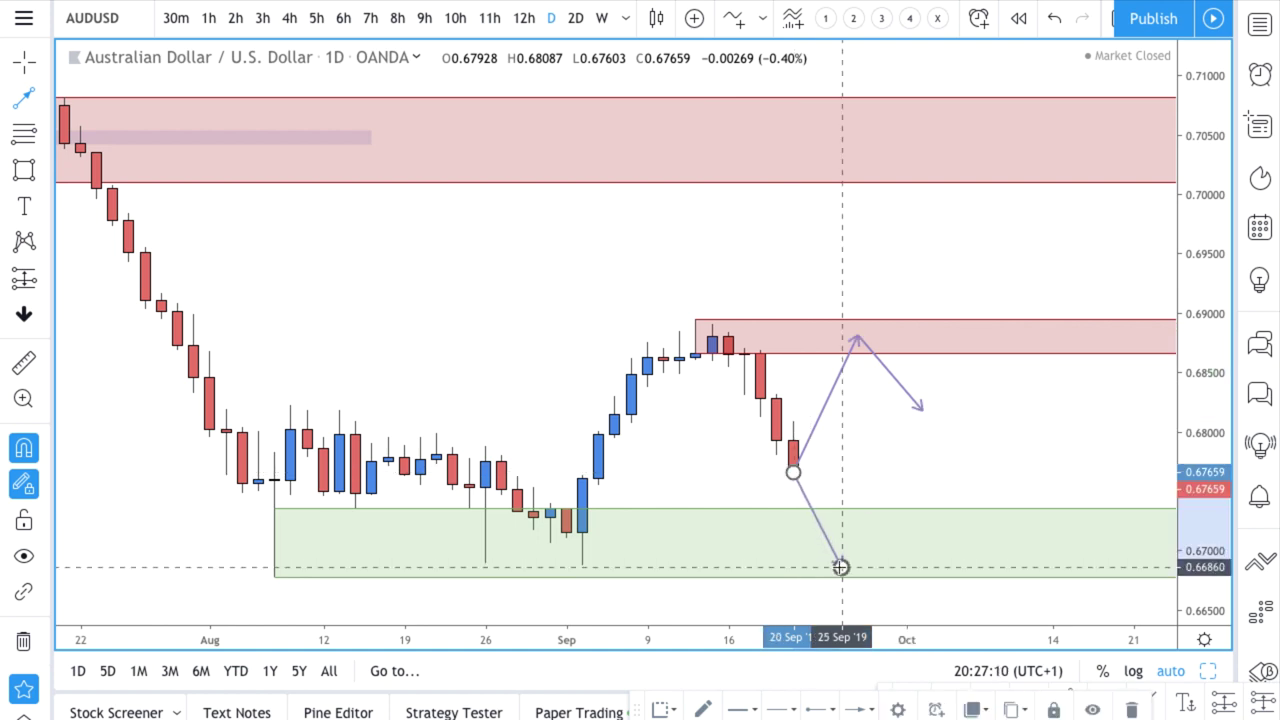
left_click(921, 428)
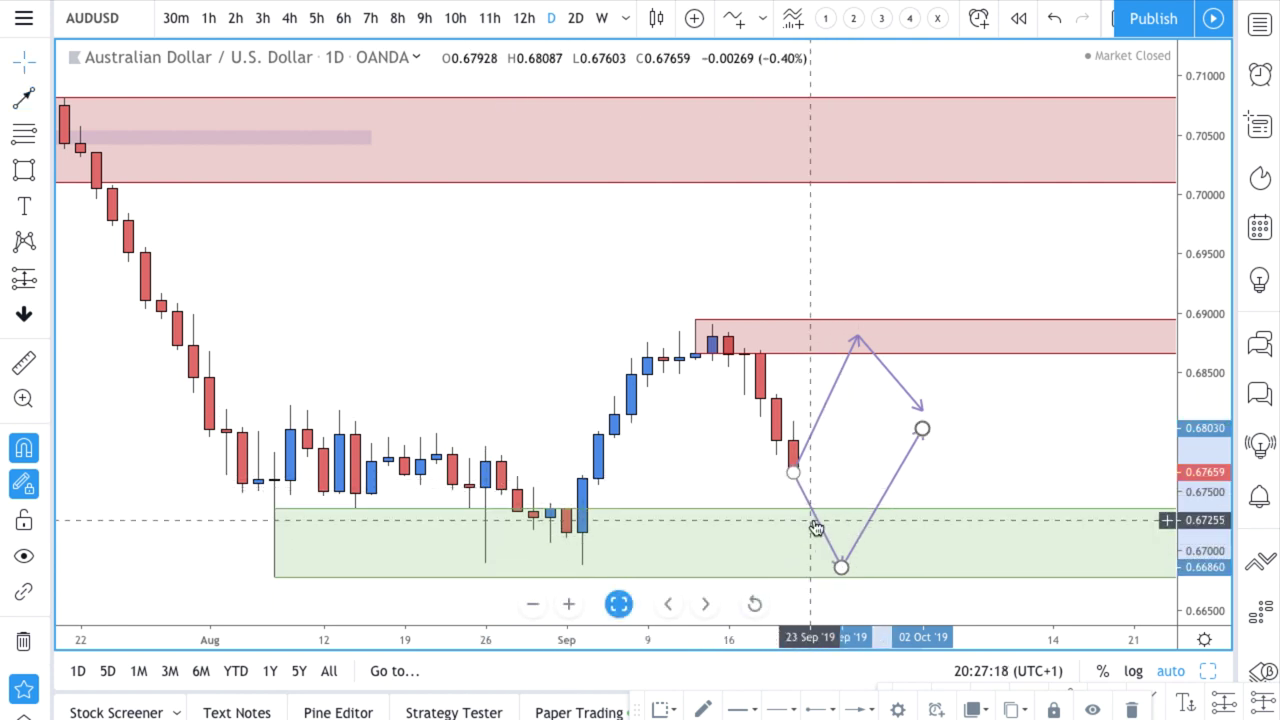
key("Escape")
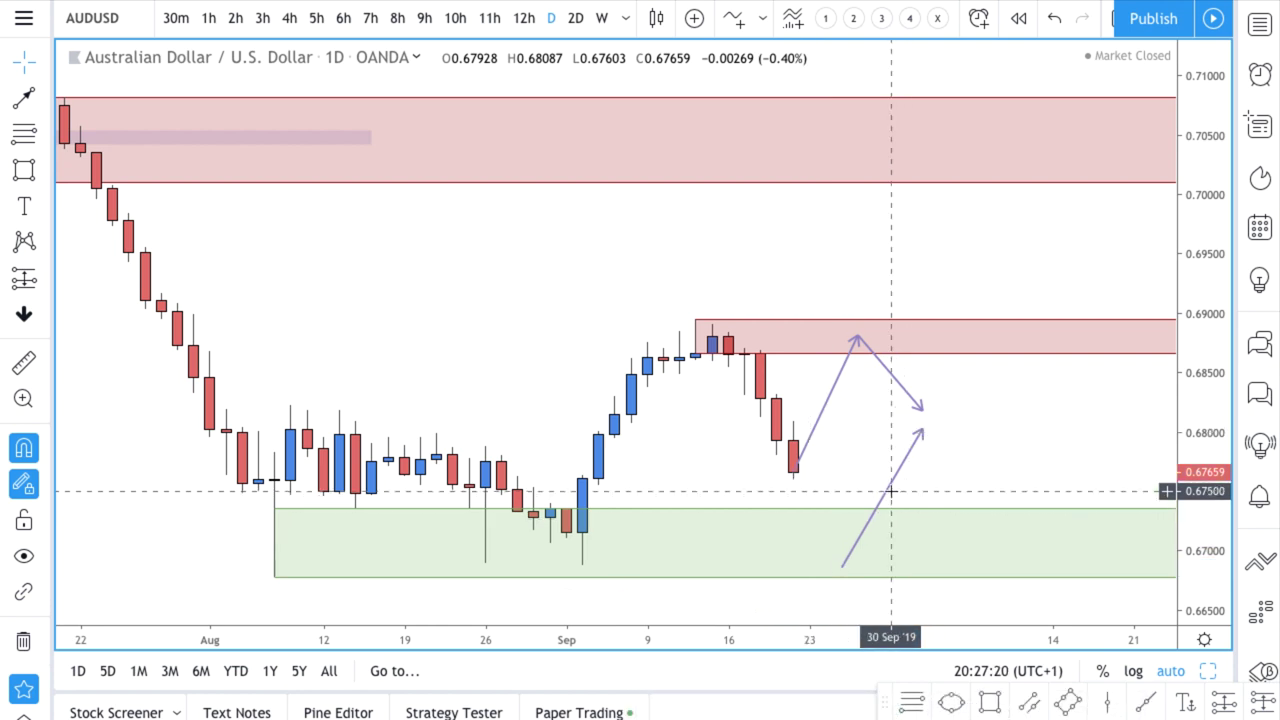
left_click(888, 503)
key("Delete")
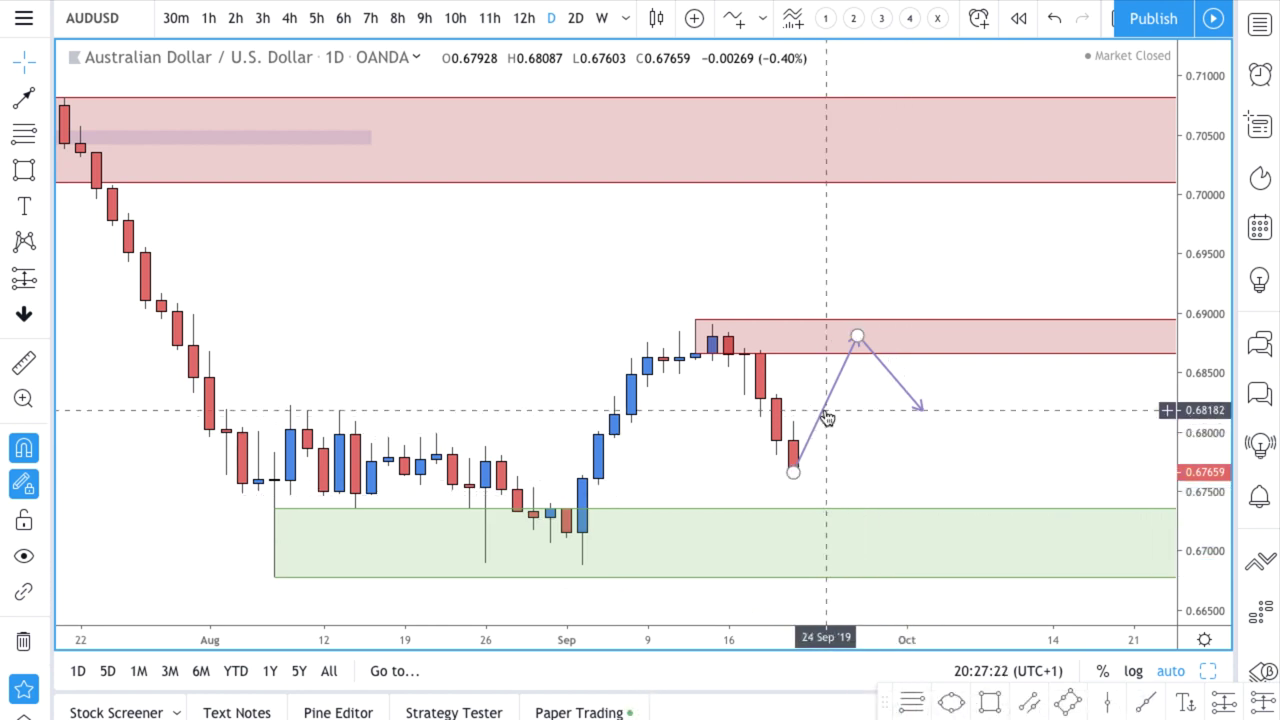
left_click(826, 418)
key("Delete")
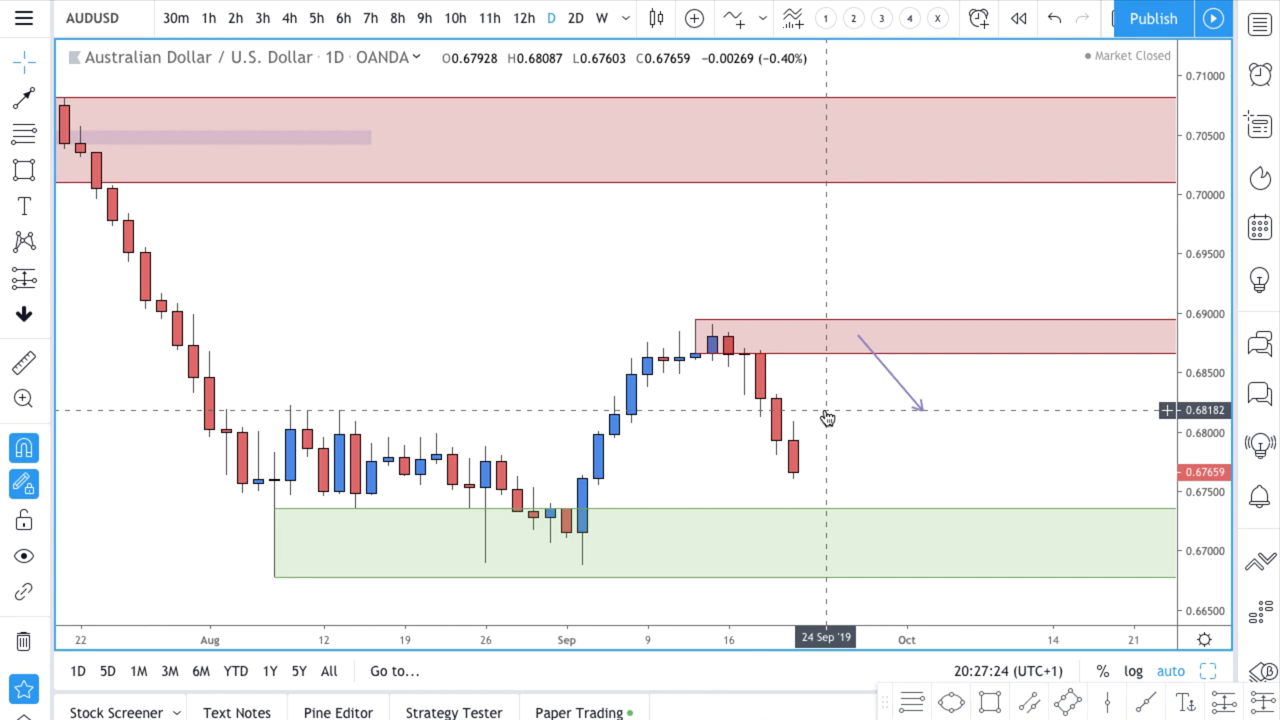
left_click(897, 384)
key("Delete")
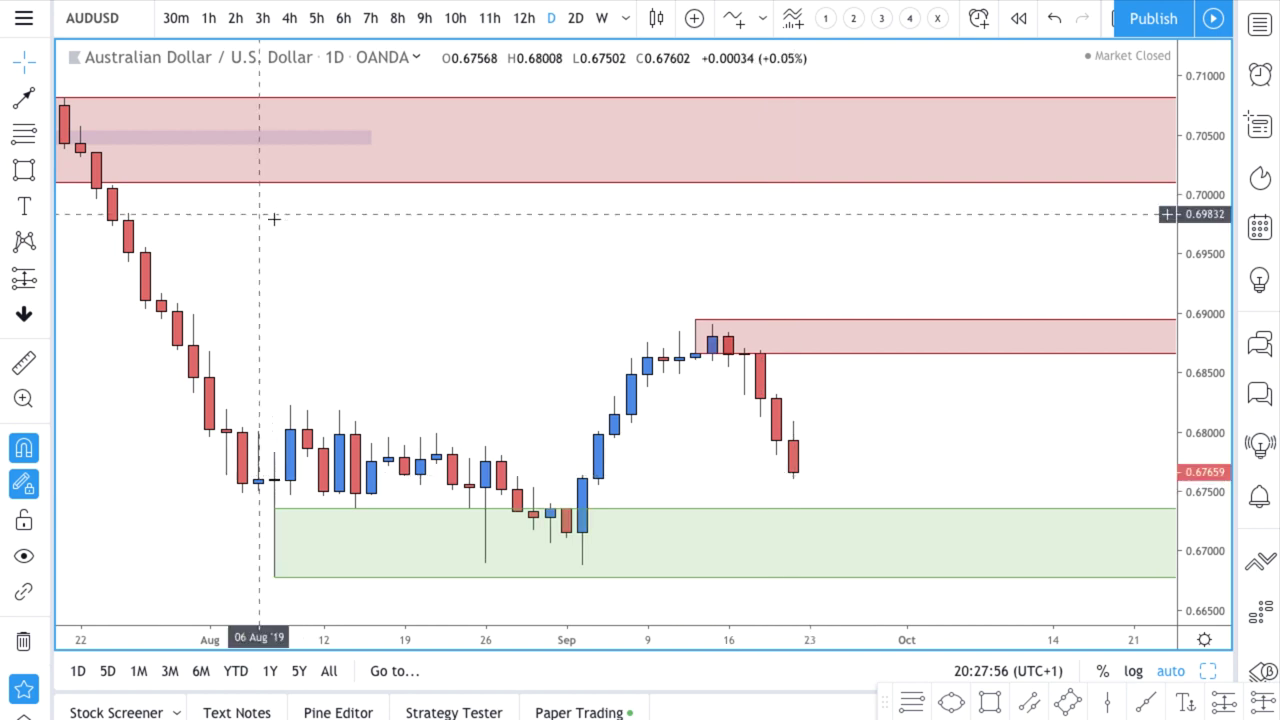
left_click(24, 96)
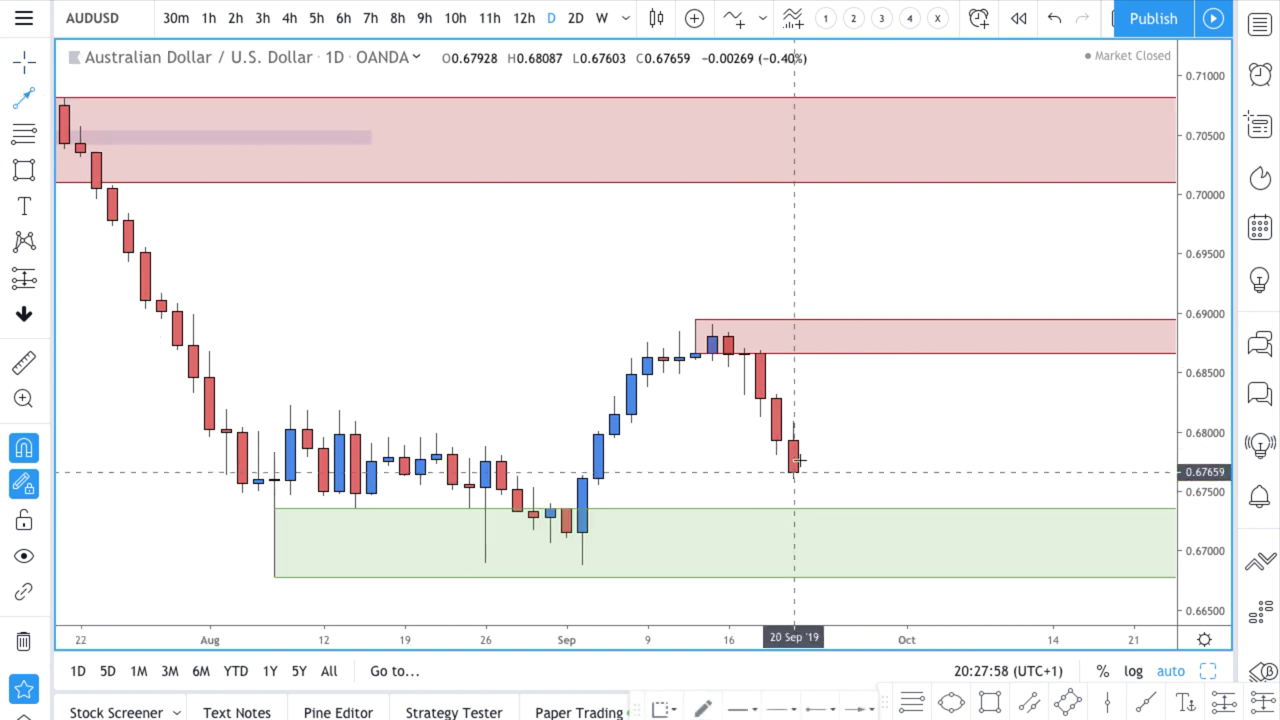
left_click(795, 463)
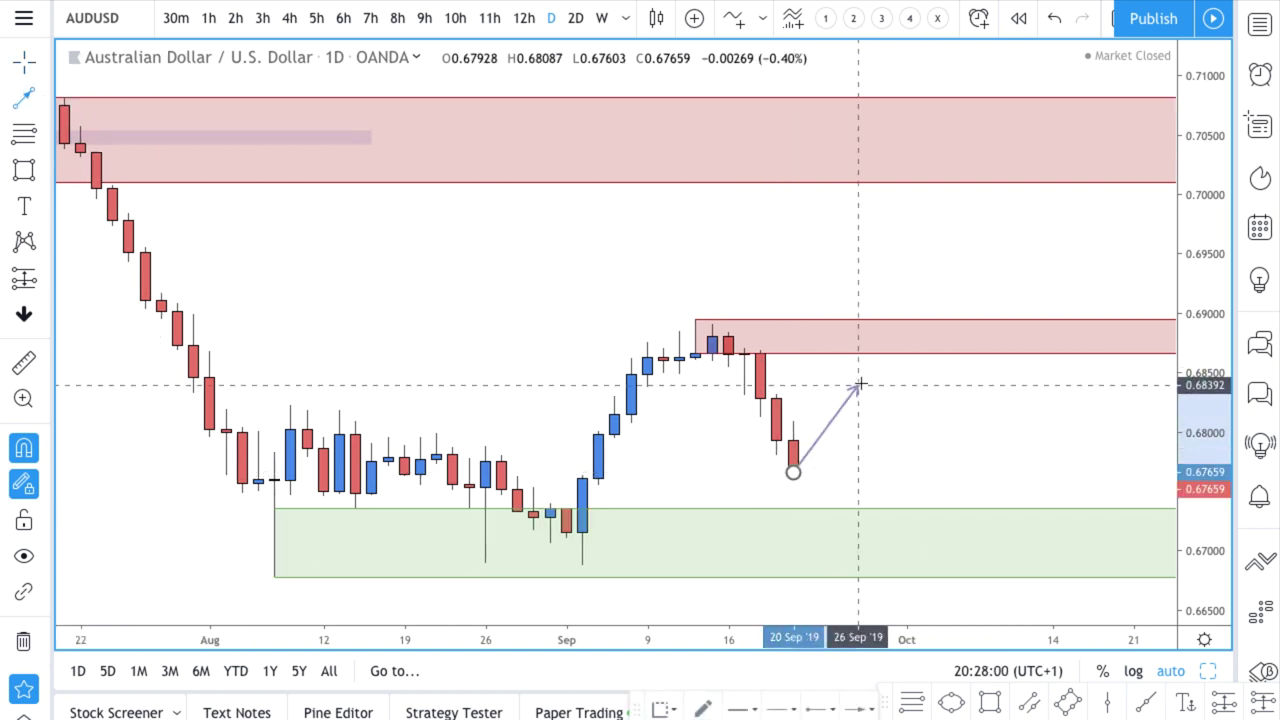
left_click(874, 336)
left_click(906, 400)
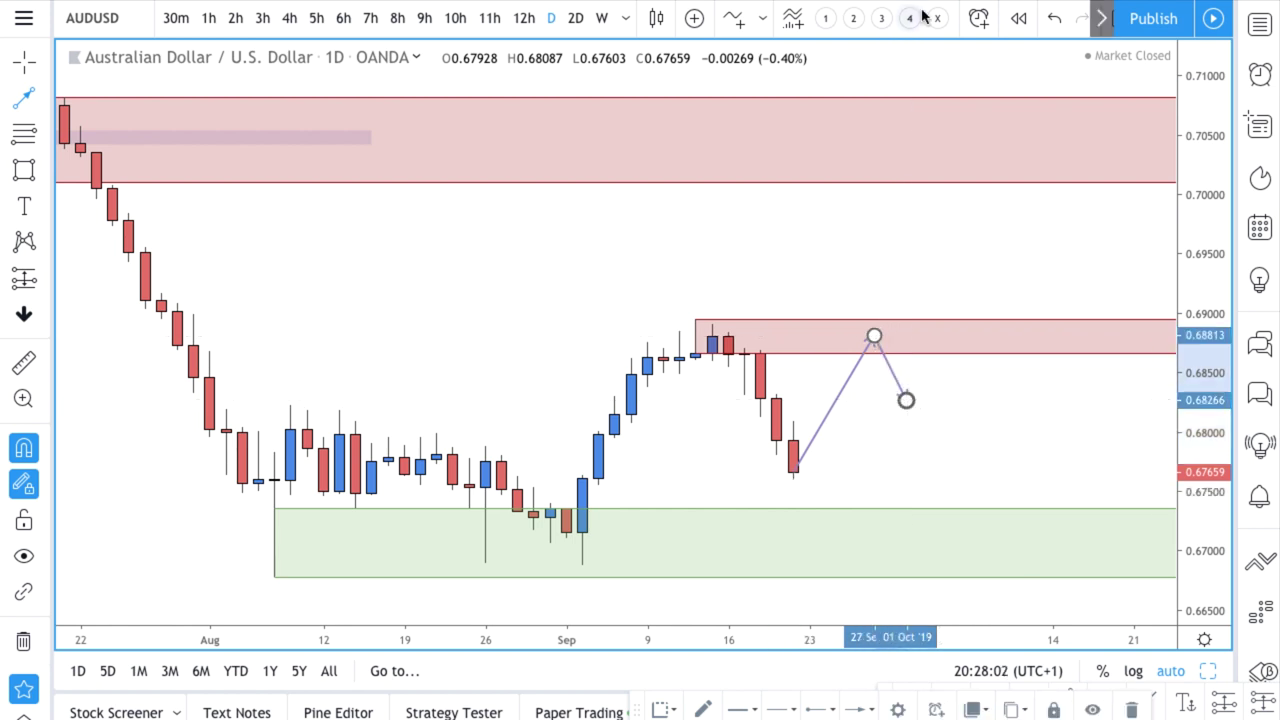
left_click(1052, 18)
left_click(1052, 18)
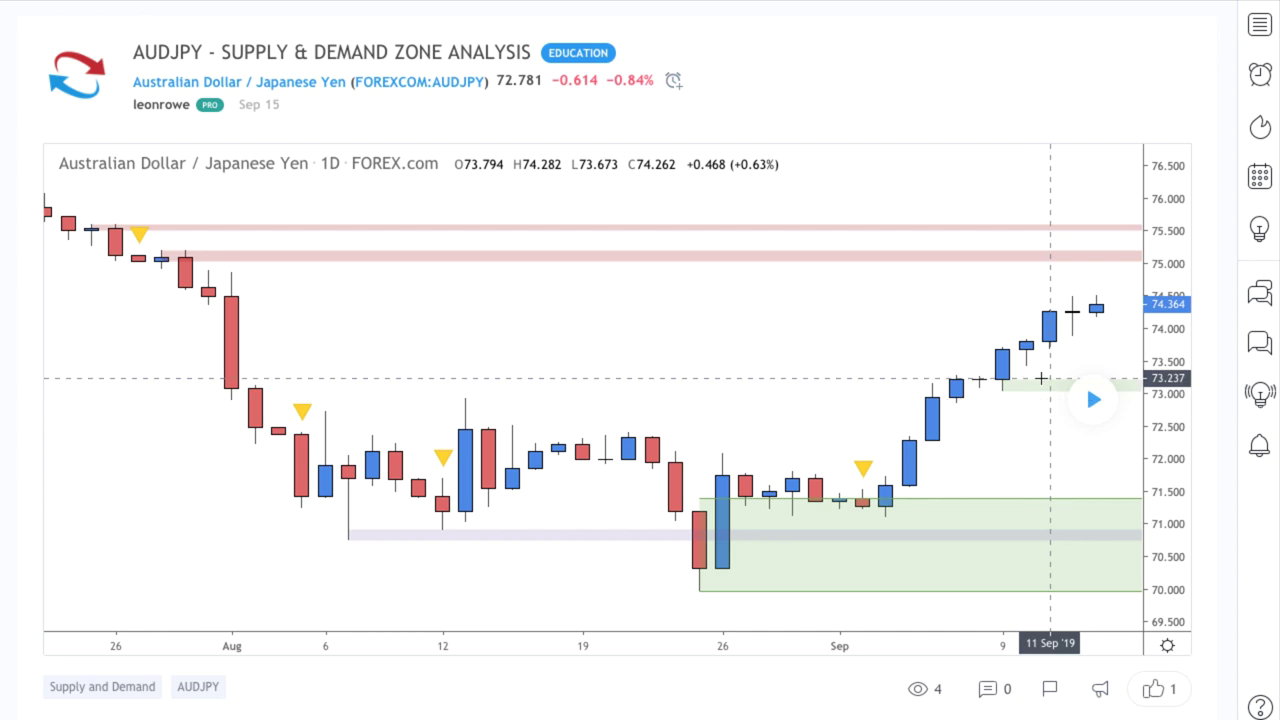
left_click(1092, 400)
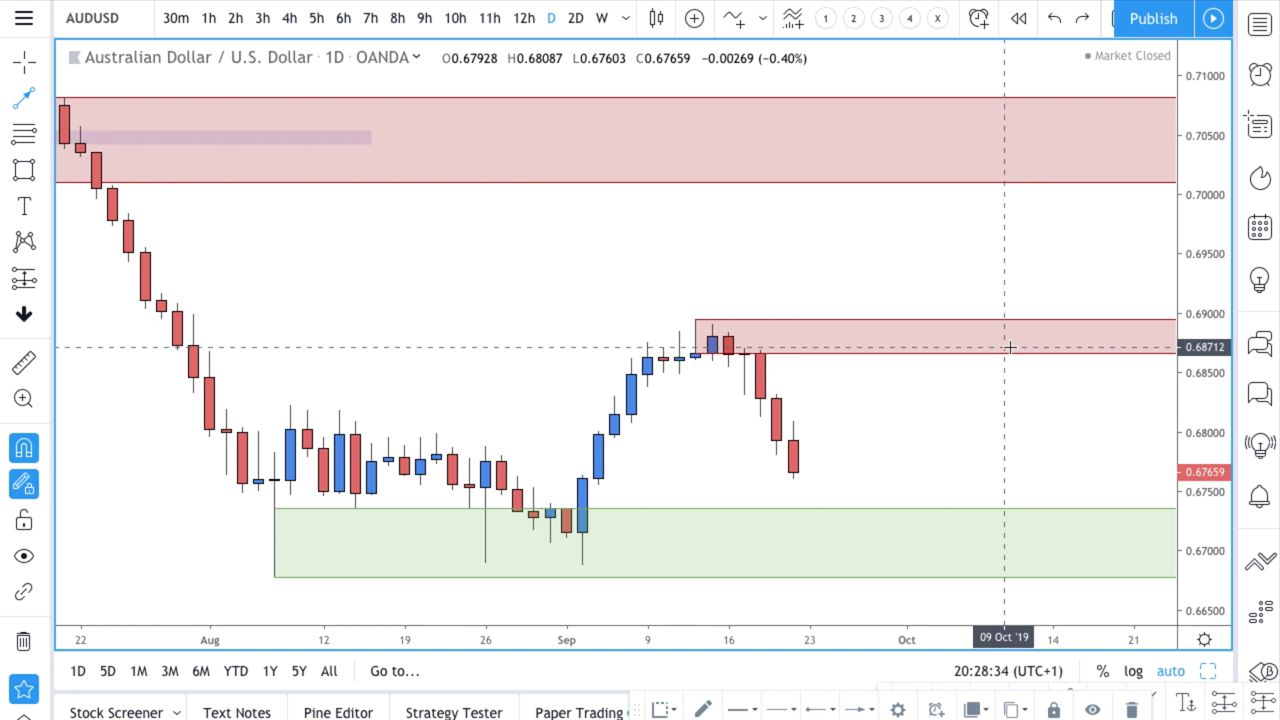
Switch the chart to AUDJPY and delete the thin green zone near 73.1.
key("space")
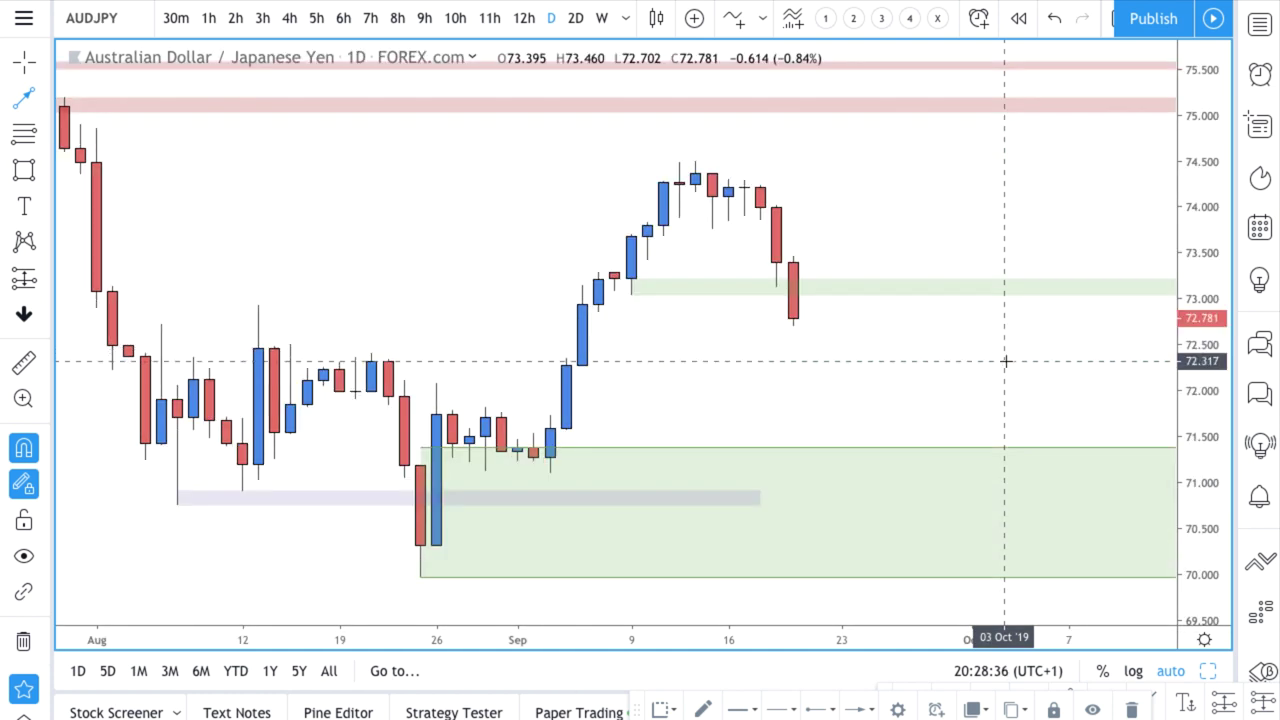
left_click(686, 288)
key("Delete")
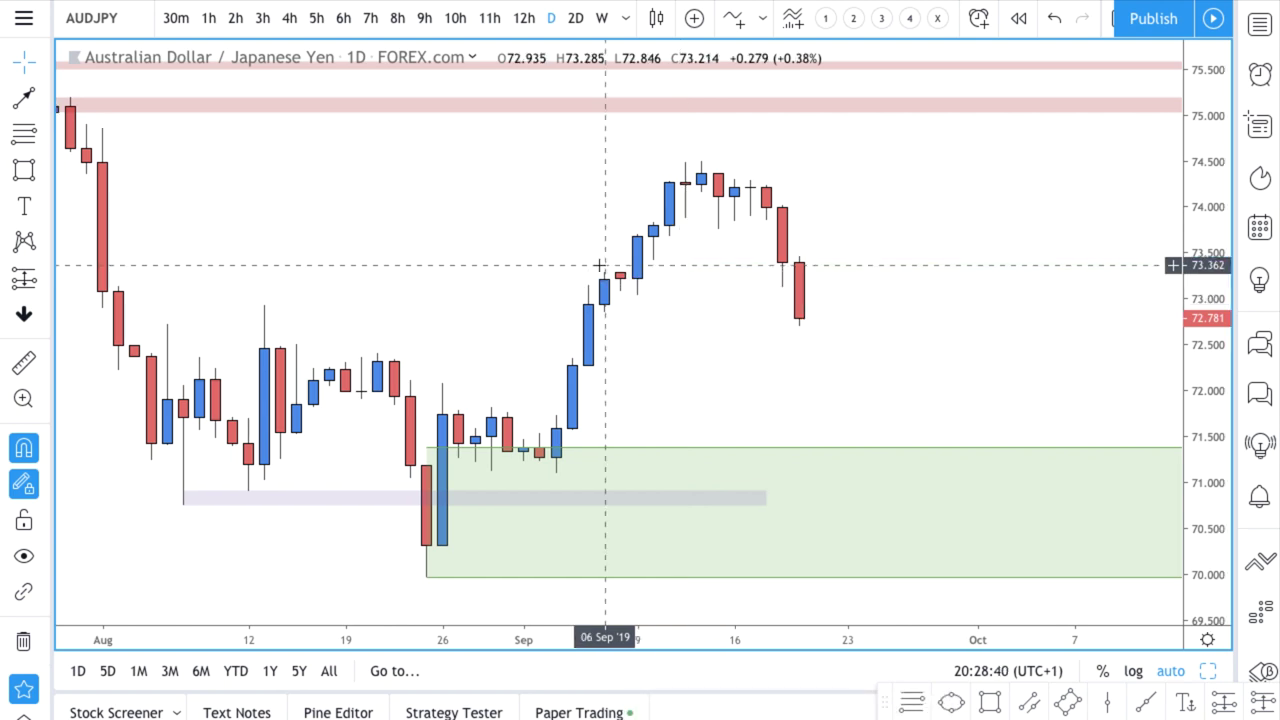
Draw a red supply zone from 74.118 to 74.489.
left_click(24, 133)
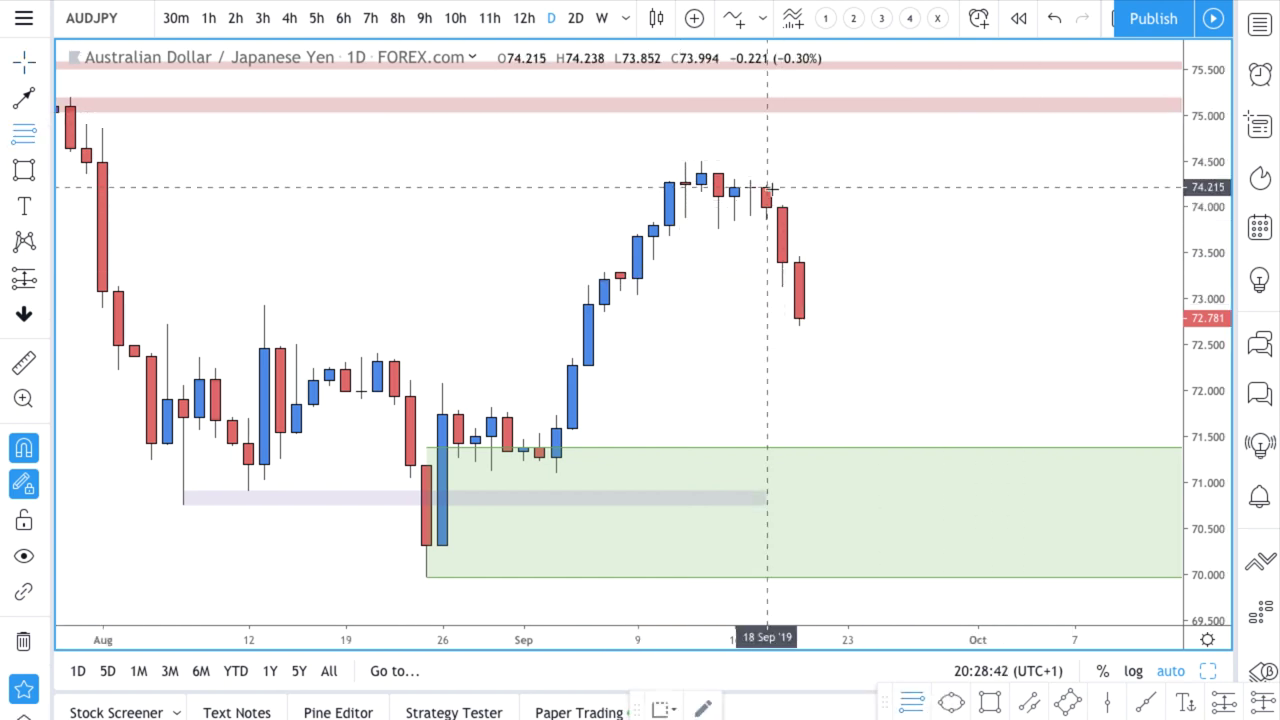
left_click(735, 196)
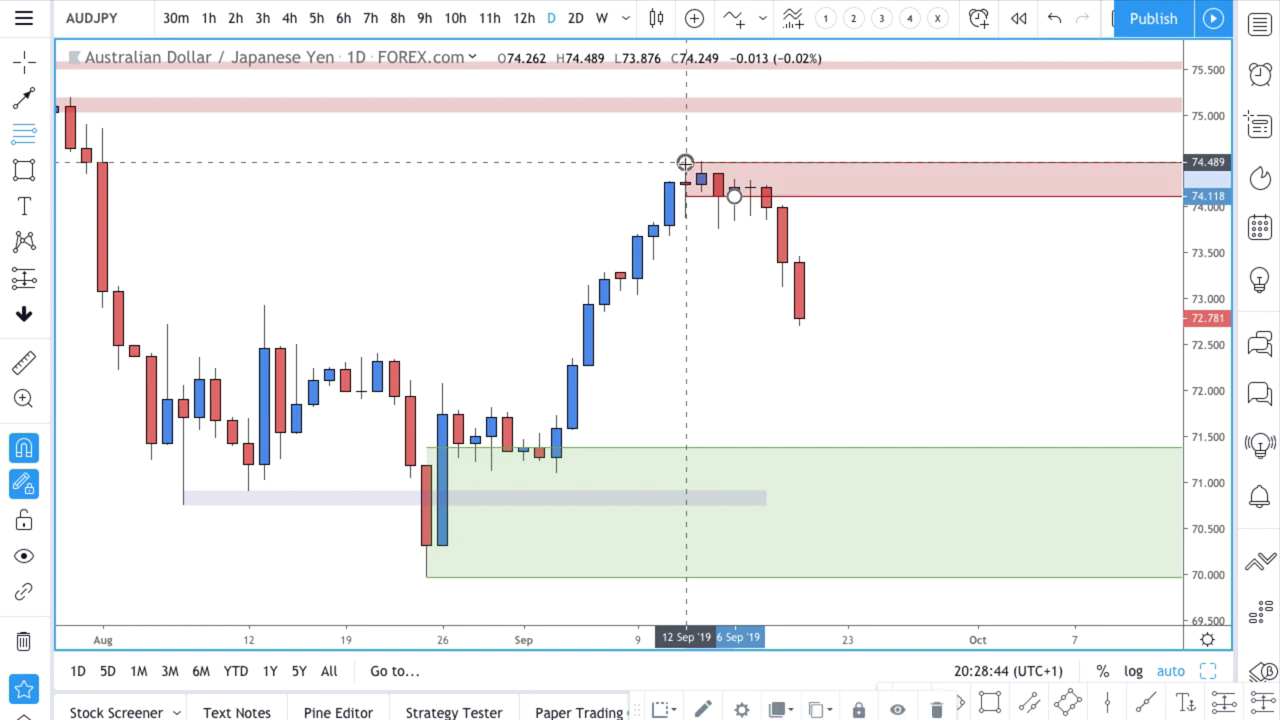
left_click(685, 162)
scroll(794, 414, "down", 3)
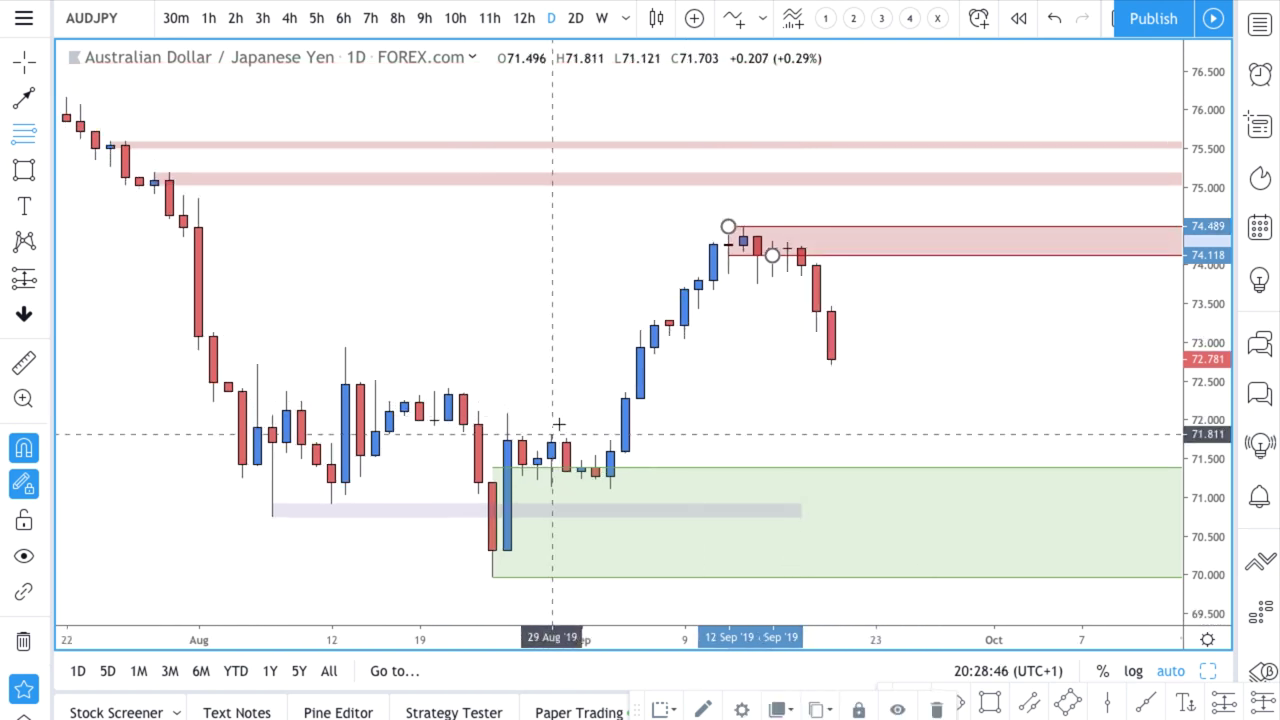
Draw a projection from the last low up into the red zone, then down near 73.23.
left_click(24, 97)
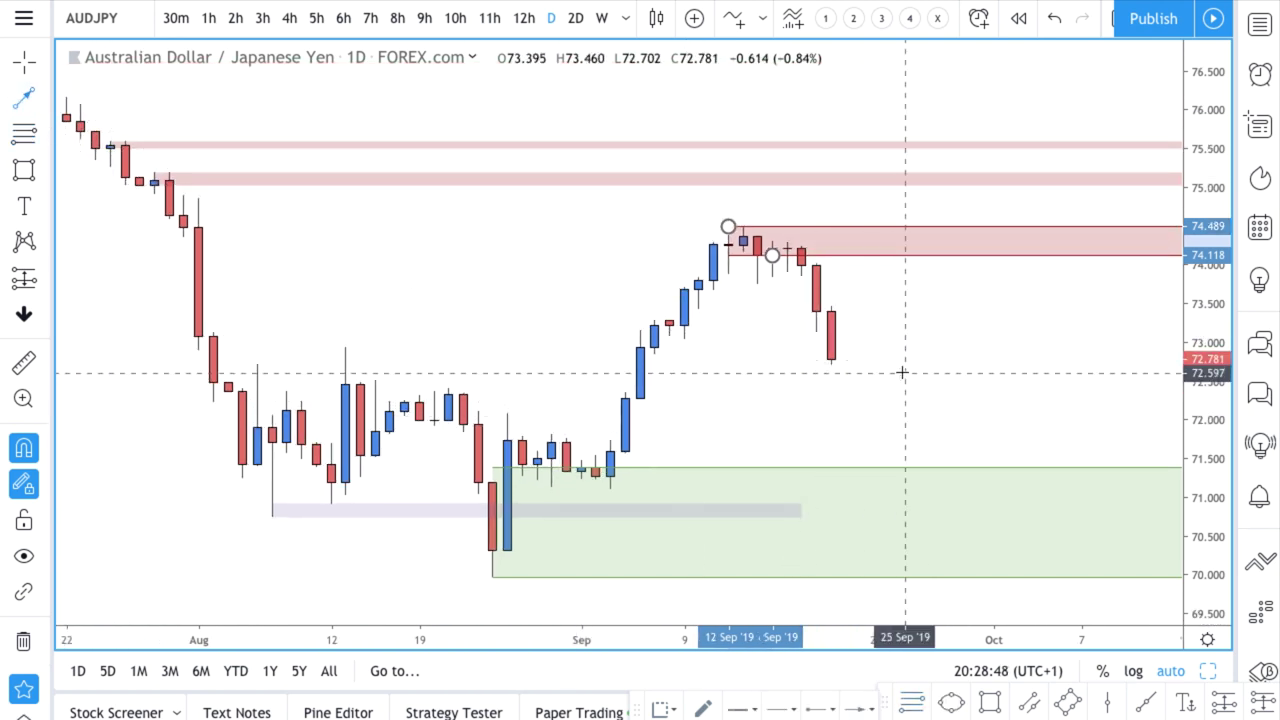
left_click(831, 364)
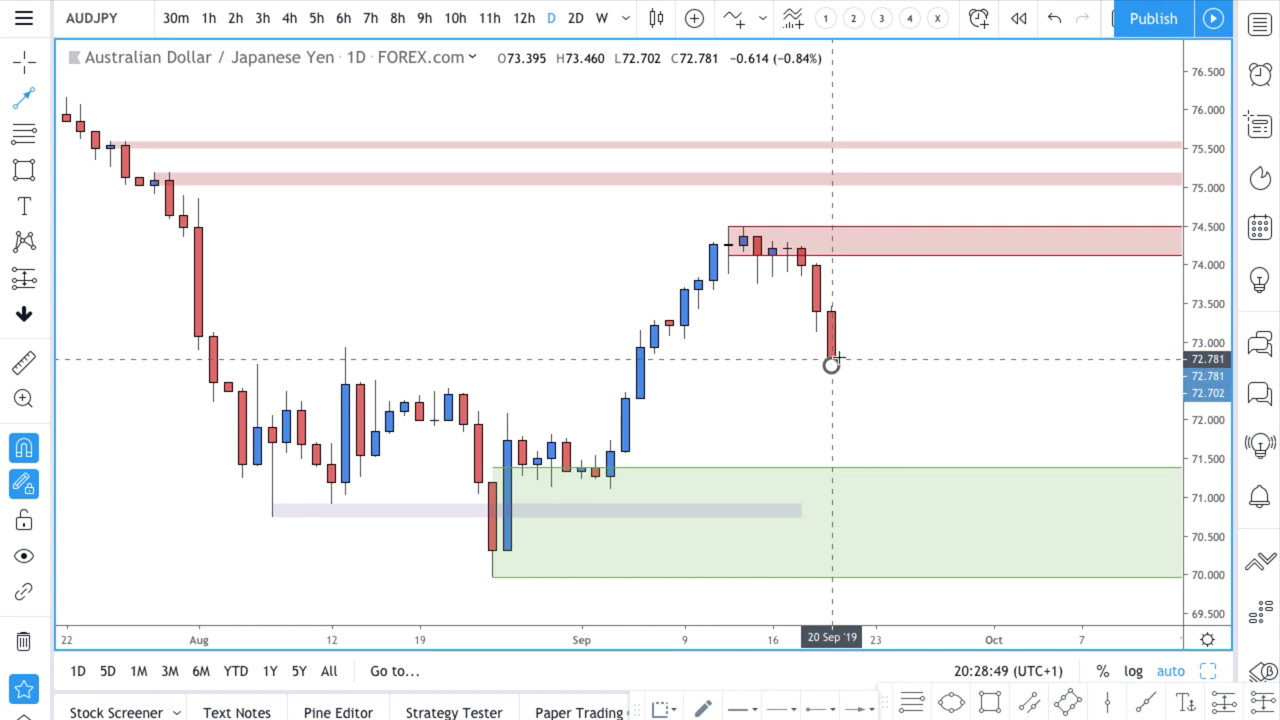
left_click(903, 241)
left_click(977, 323)
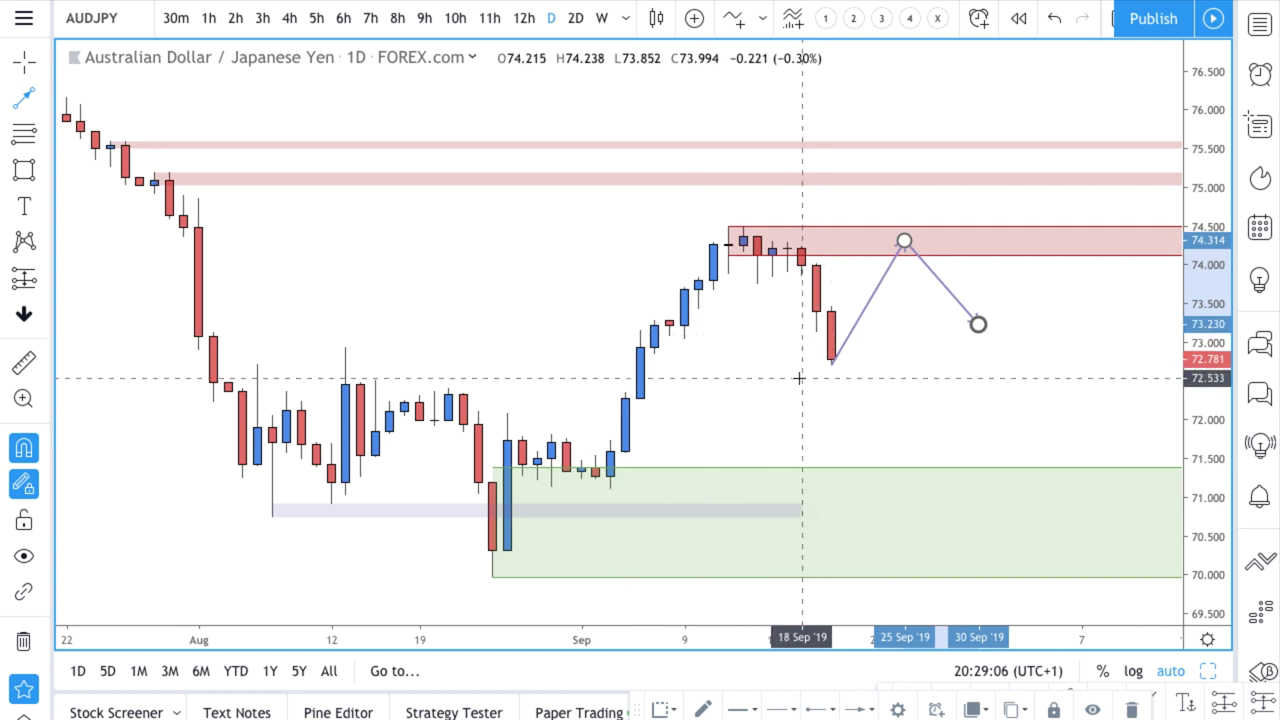
Draw an alternative projection down to 71.29 and up near 72.97, then undo its last segment.
left_click(831, 363)
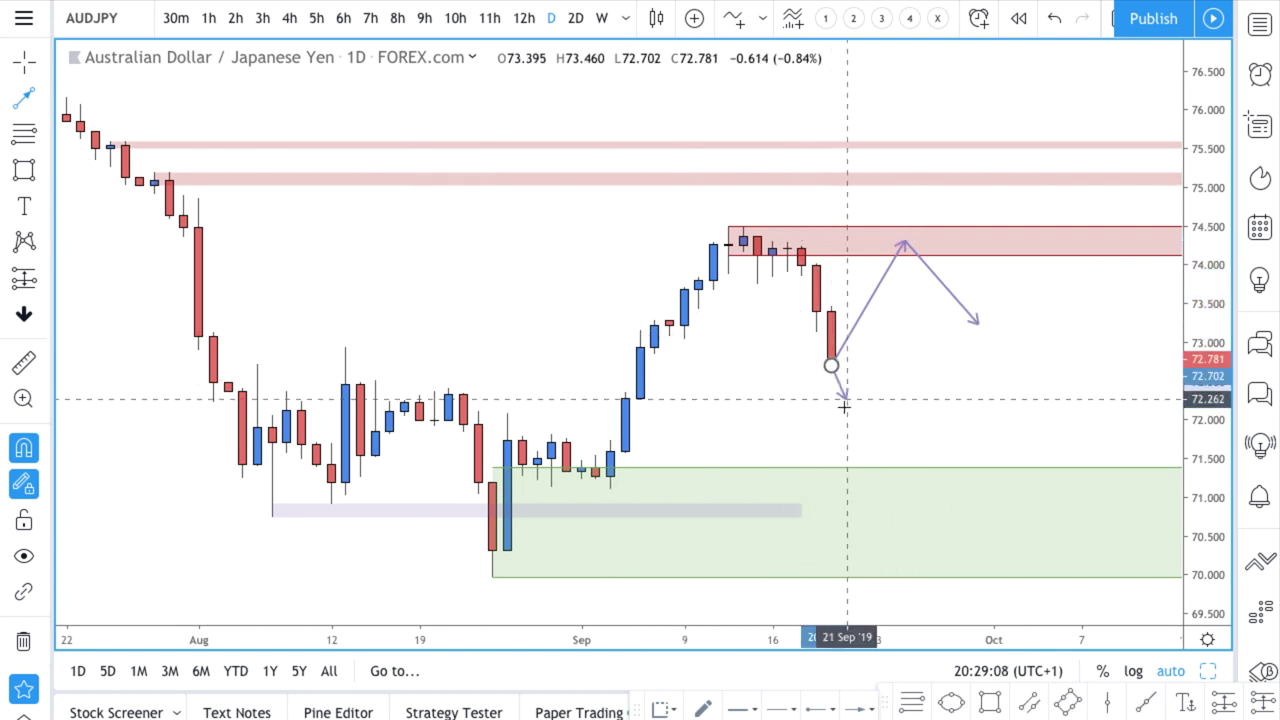
left_click(873, 474)
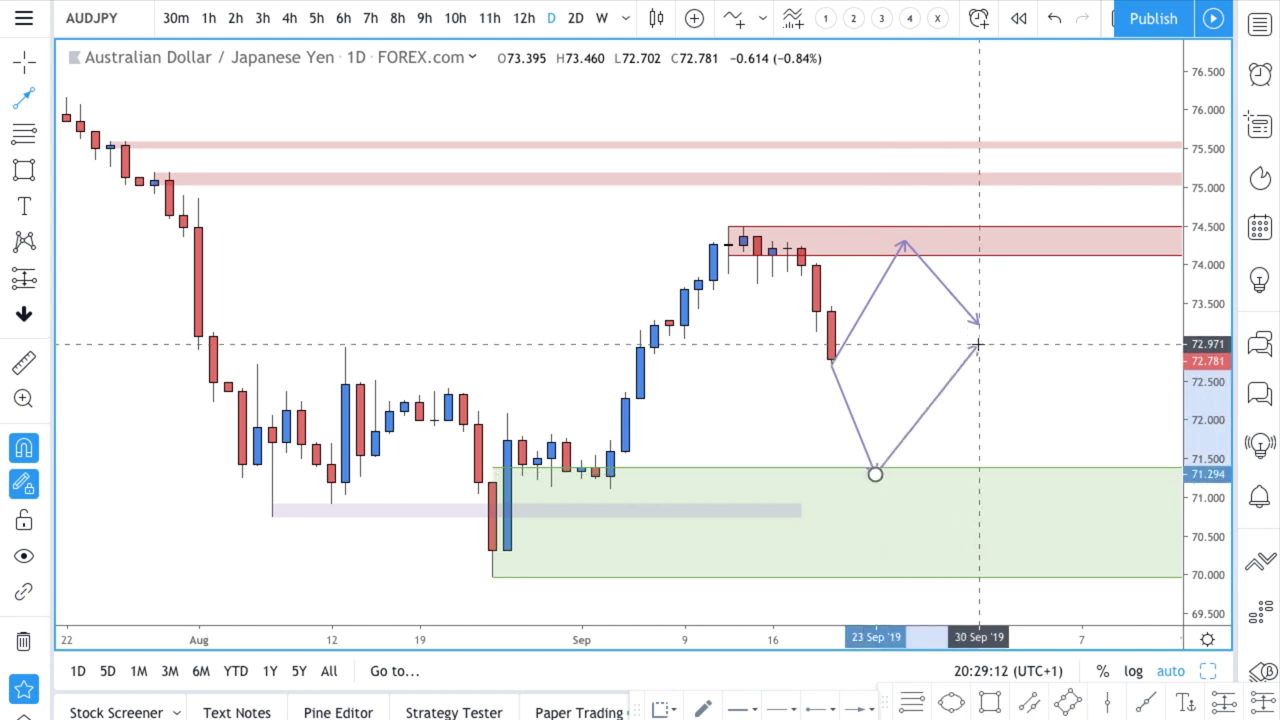
left_click(963, 364)
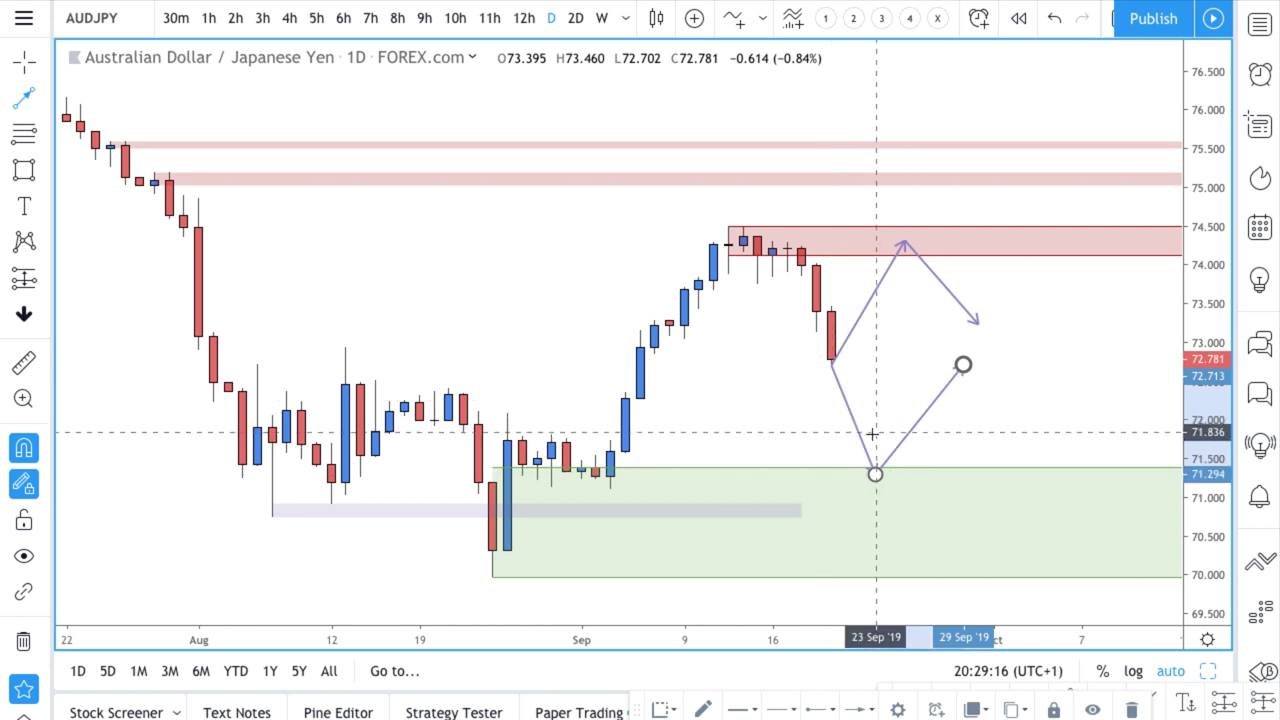
left_click(1048, 24)
scroll(948, 263, "left", 5)
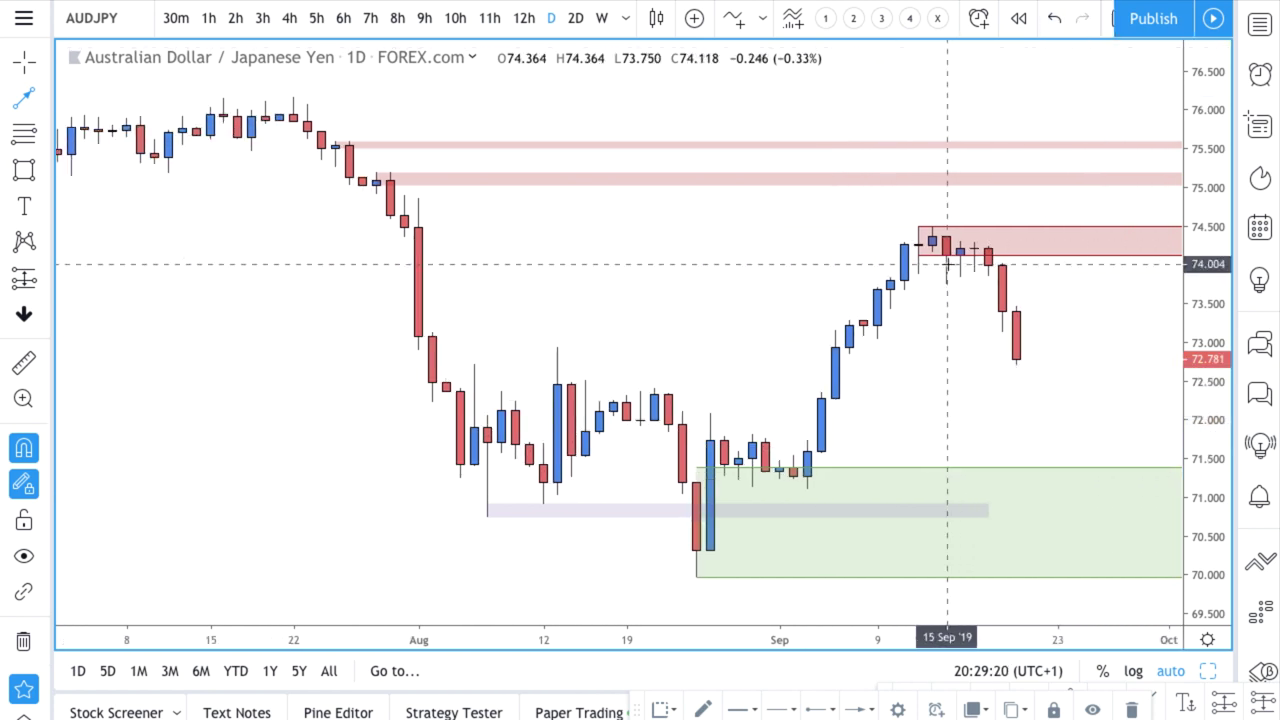